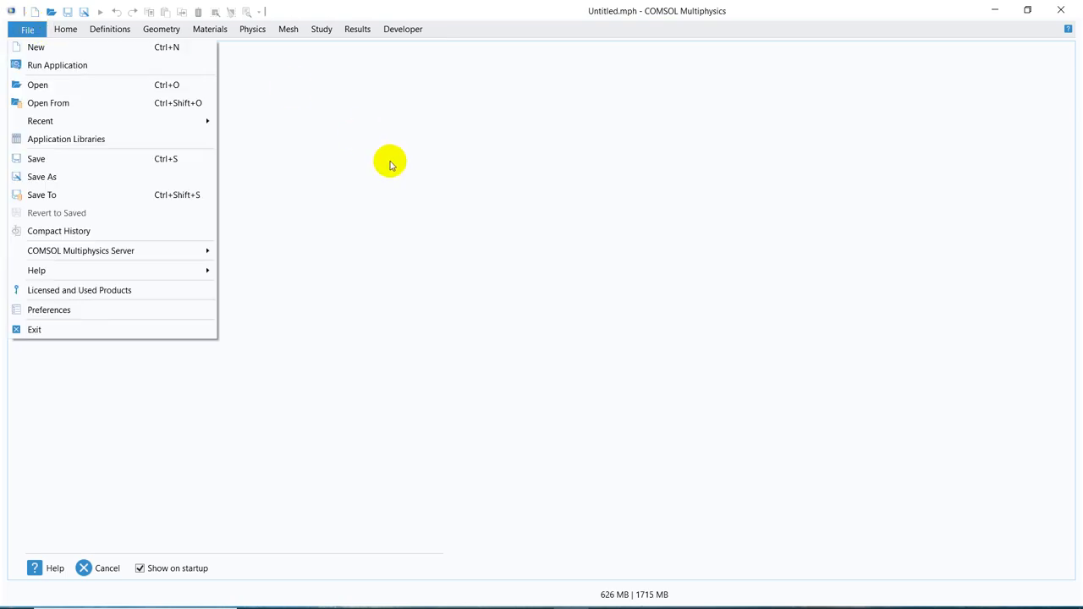
# - Start a new model with the Model Wizard and choose the 2D space dimension
pyautogui.click(389, 161)
pyautogui.click(49, 104)
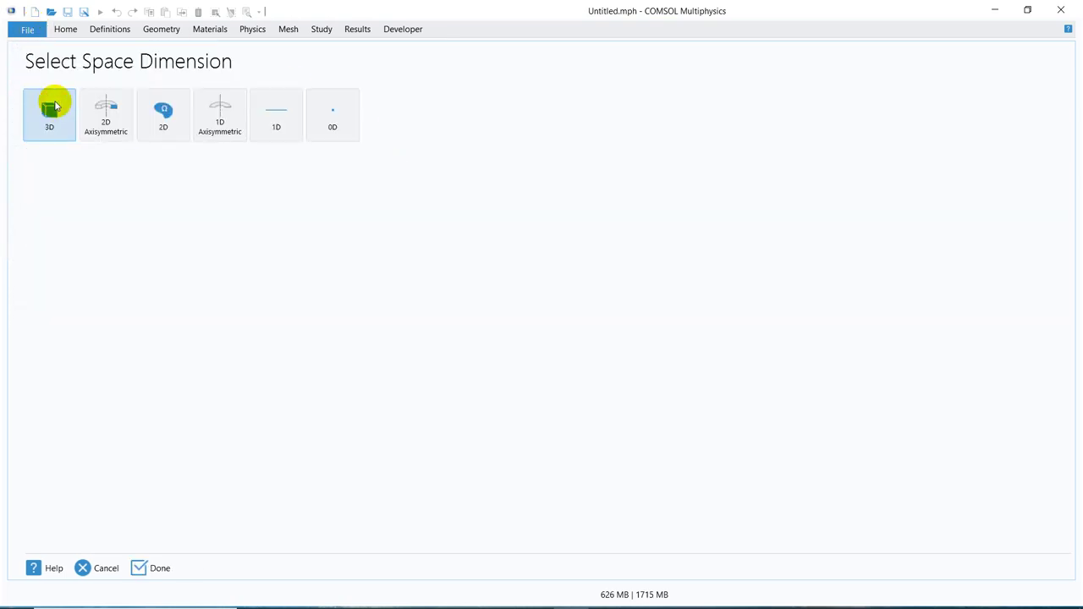
pyautogui.click(162, 112)
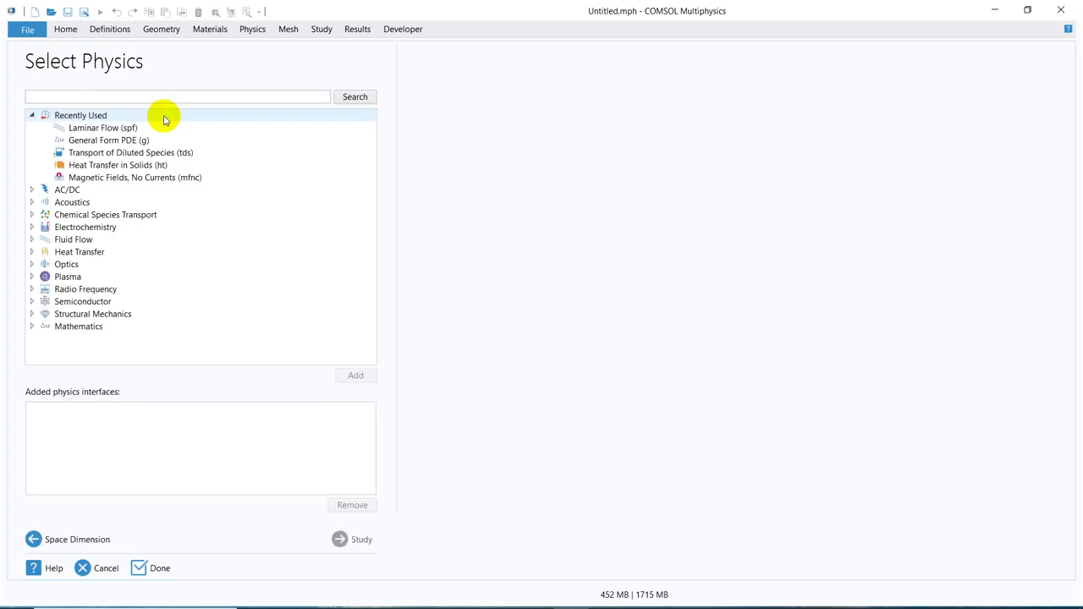
# - Examine the Single-Phase Flow interfaces under Fluid Flow, including the Laminar Flow description and the list of turbulent flow models
pyautogui.click(33, 241)
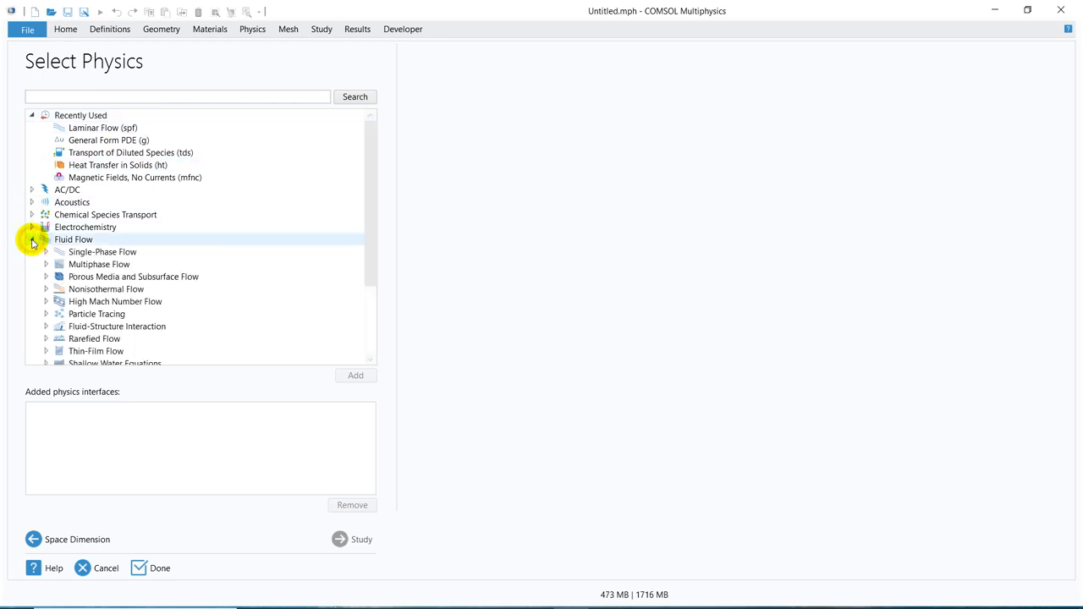
pyautogui.click(369, 140)
pyautogui.moveTo(367, 180); pyautogui.dragTo(363, 218)
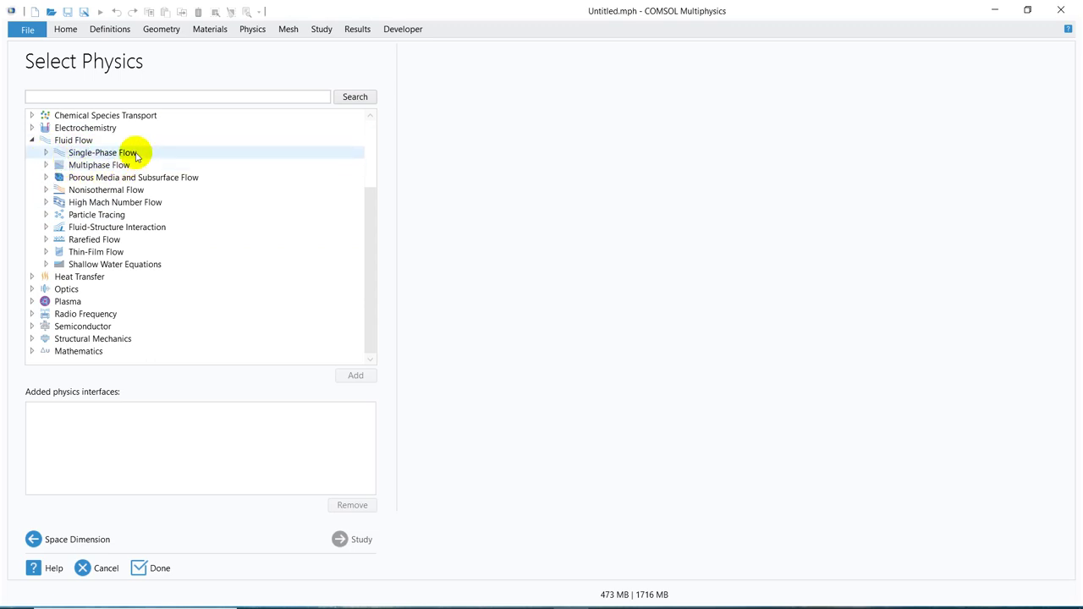
pyautogui.click(46, 153)
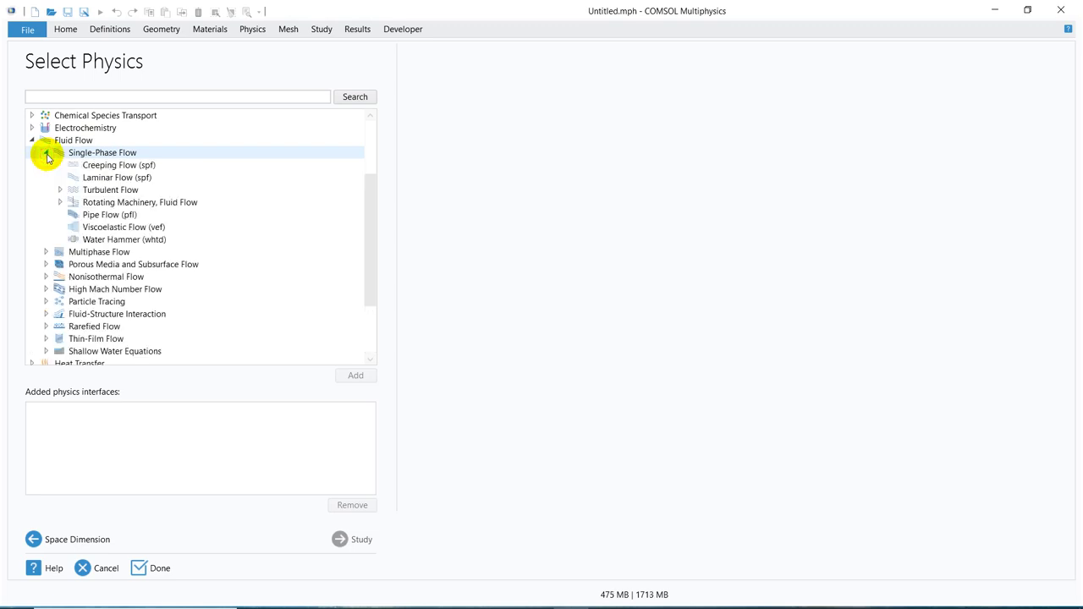
pyautogui.click(117, 179)
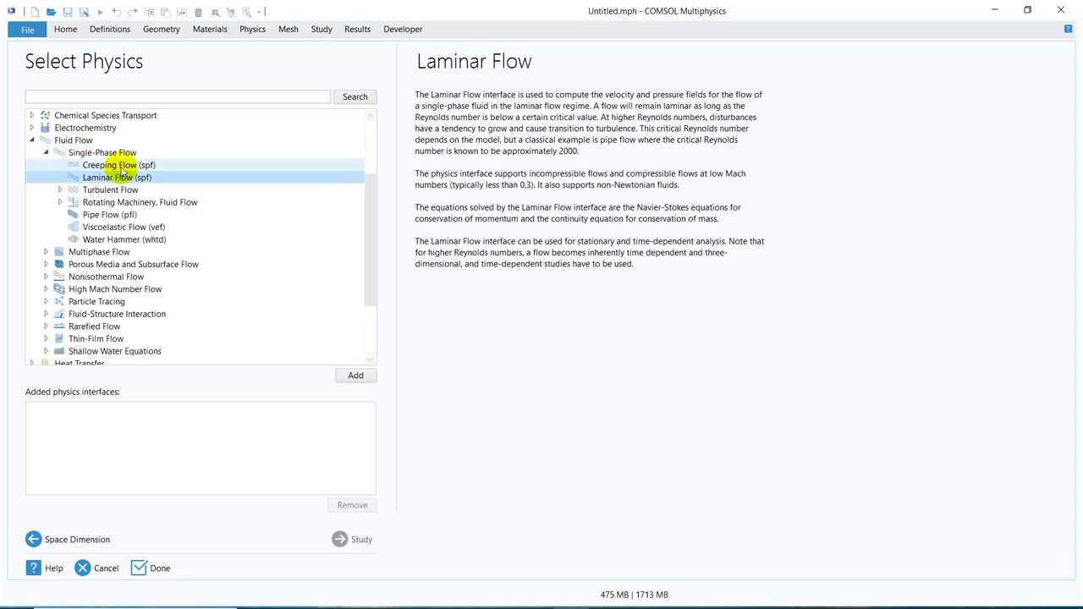
pyautogui.click(59, 190)
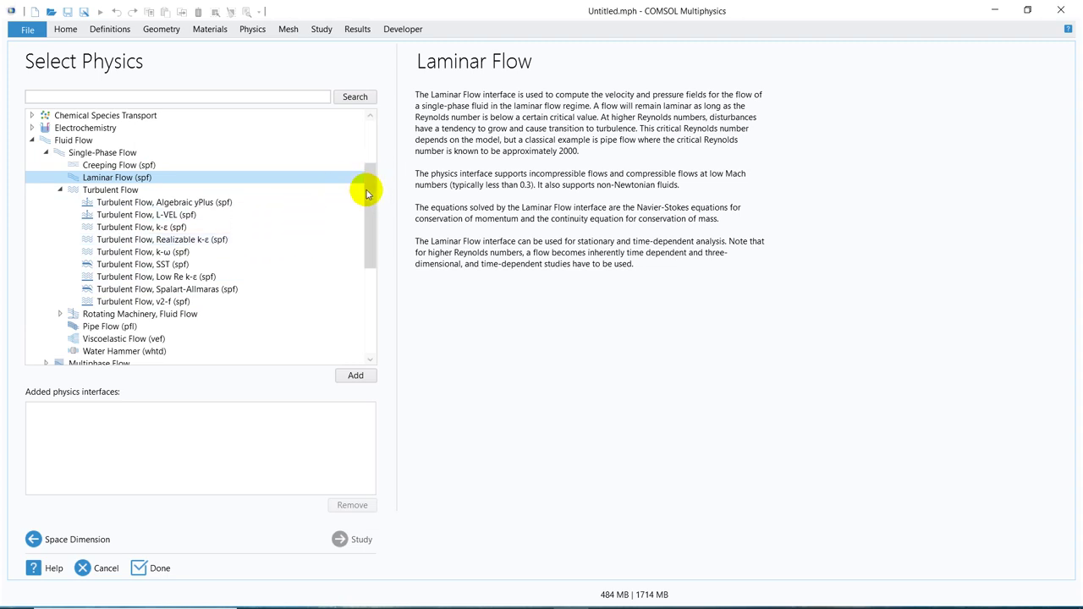
# - Add the Laminar Flow interface of Two-Phase Flow, Level Set from the Multiphase Flow physics
pyautogui.moveTo(370, 193); pyautogui.dragTo(373, 227)
pyautogui.scroll(-1, 373, 226)
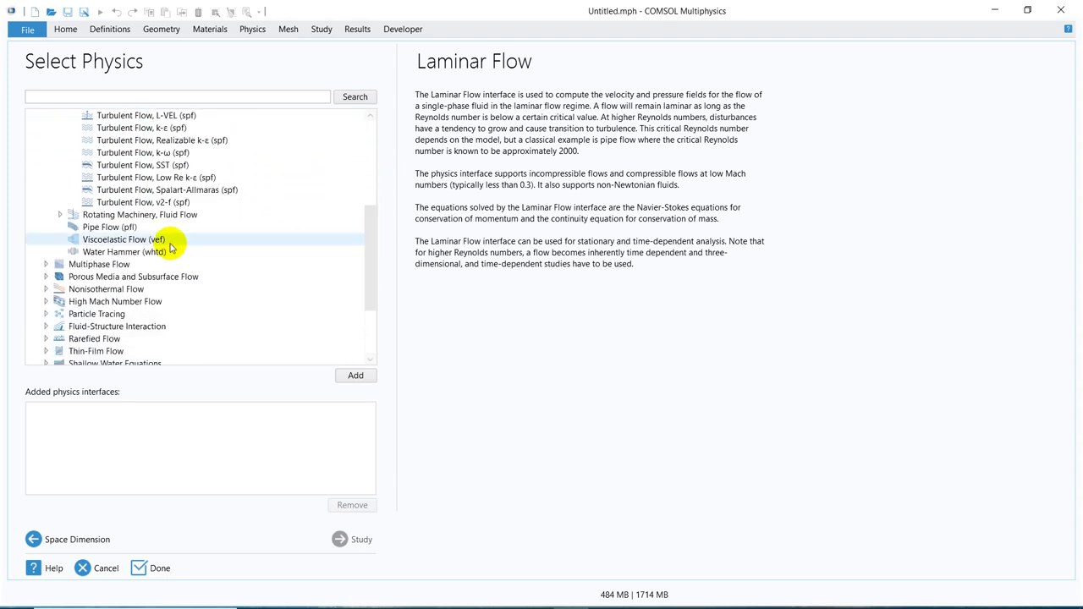
pyautogui.click(46, 264)
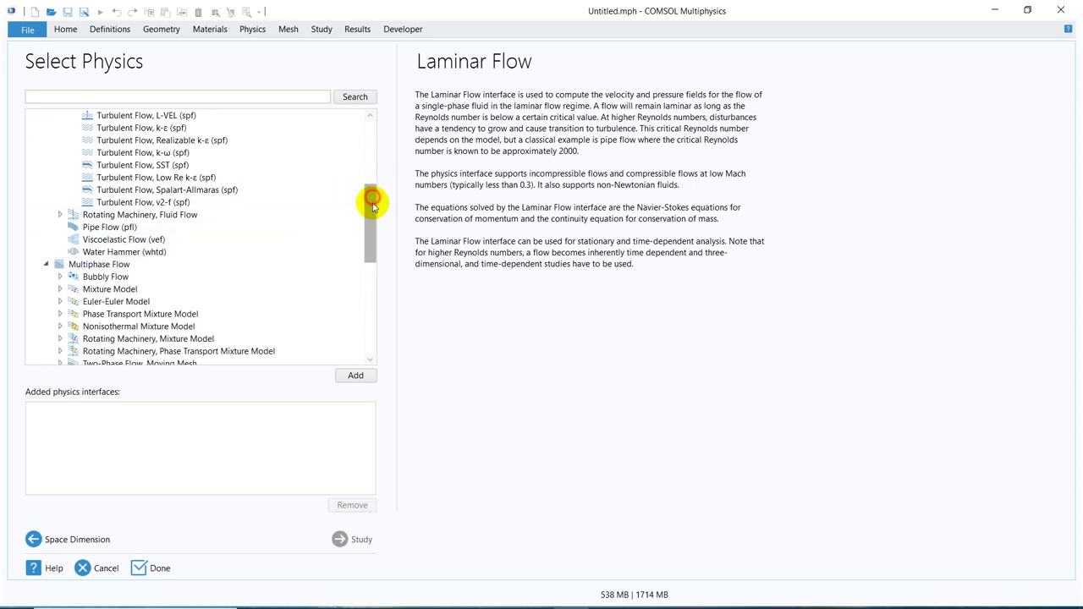
pyautogui.moveTo(370, 204); pyautogui.dragTo(374, 231)
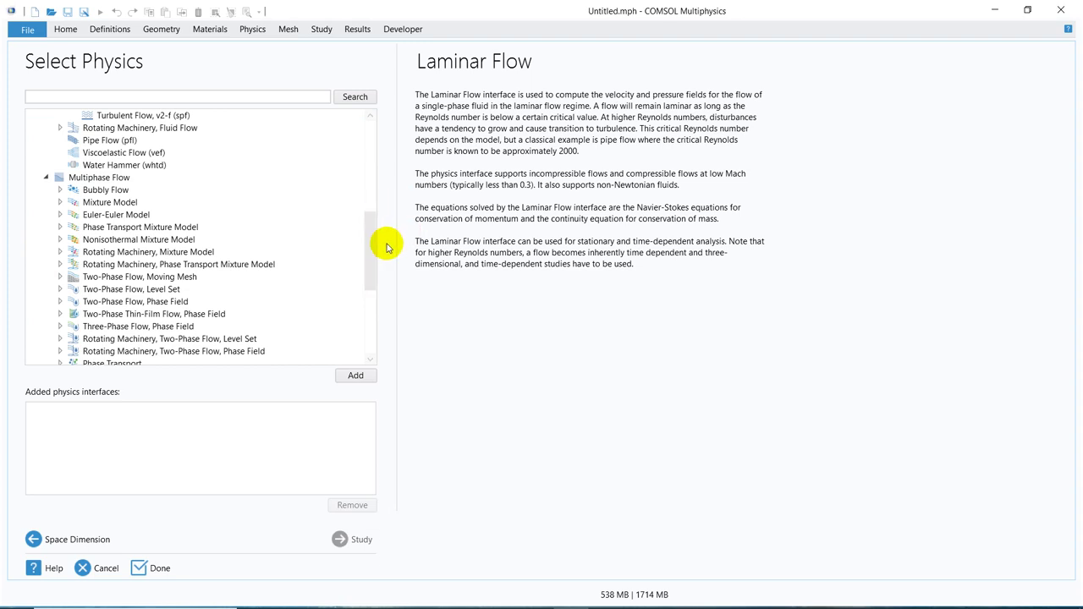
pyautogui.click(59, 290)
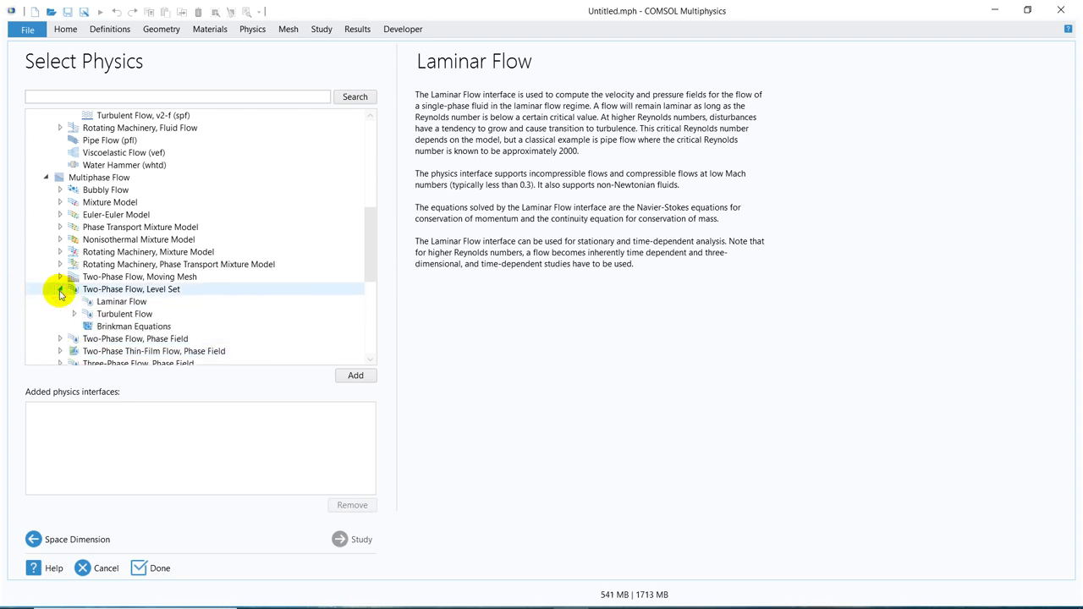
pyautogui.click(116, 305)
pyautogui.doubleClick(115, 305)
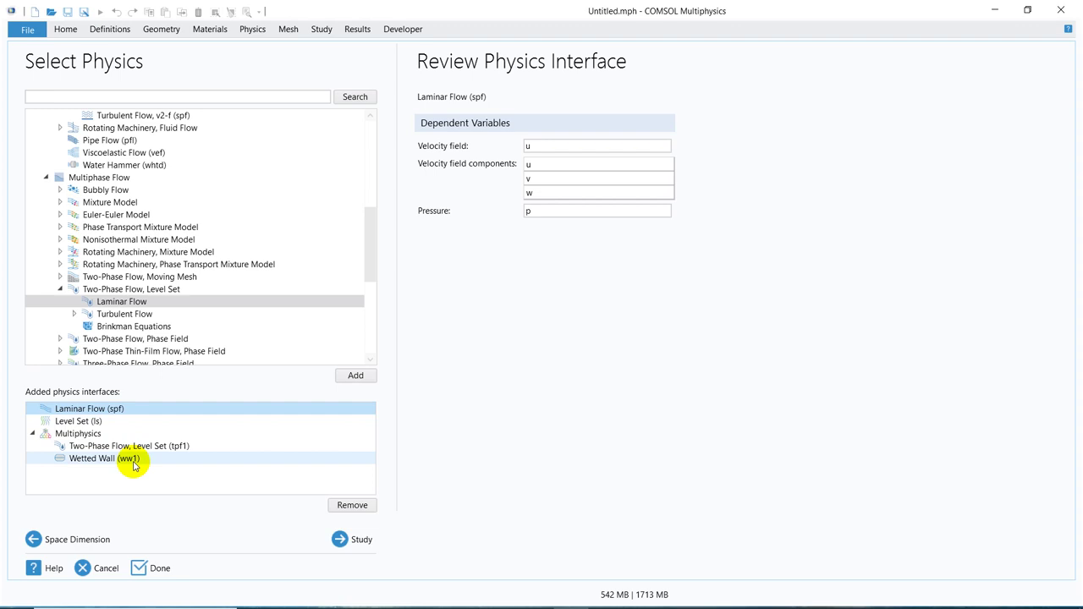
# - Choose the Time Dependent with Phase Initialization study and complete the model setup
pyautogui.click(351, 540)
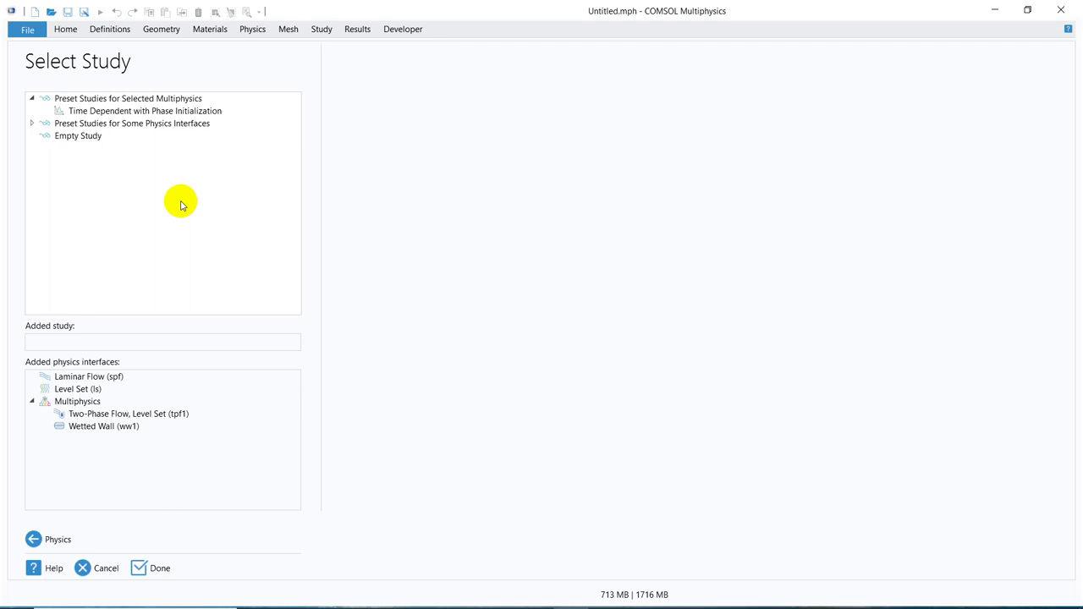
pyautogui.click(101, 113)
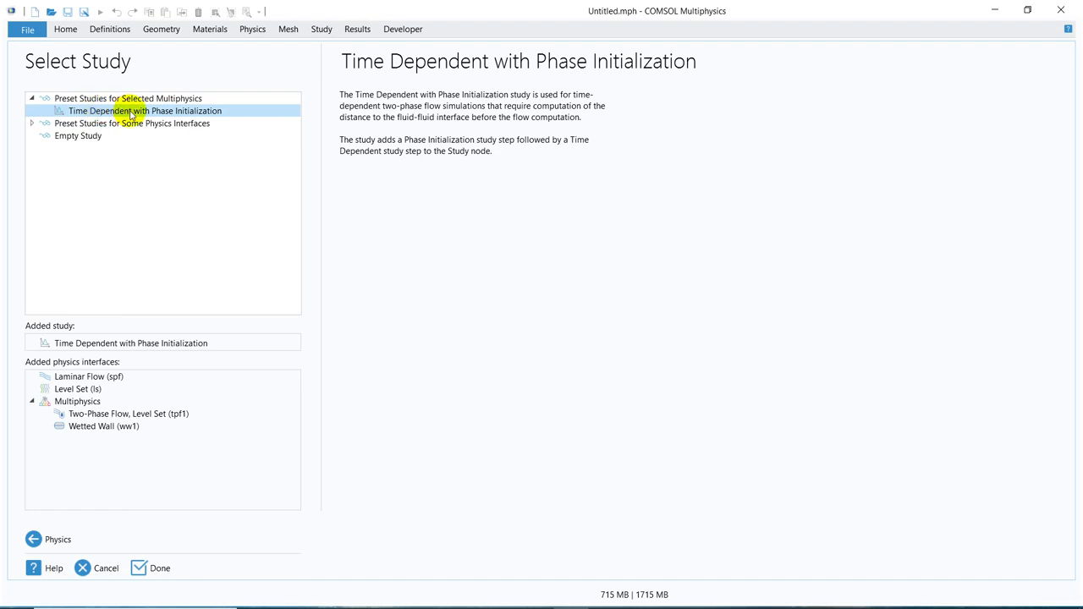
pyautogui.hotkey('ctrl', 'n')
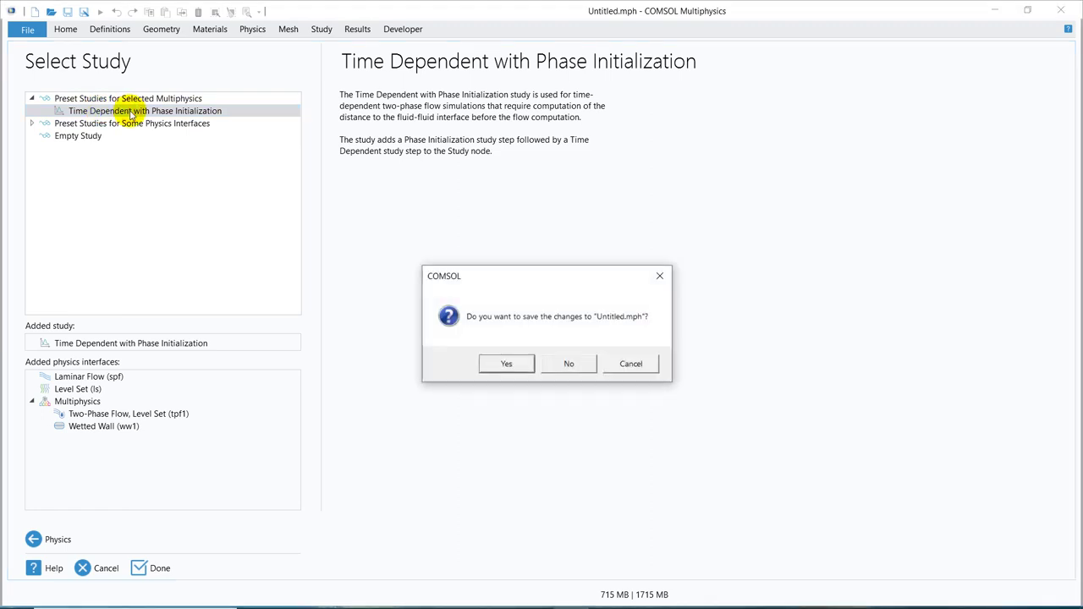
pyautogui.click(587, 368)
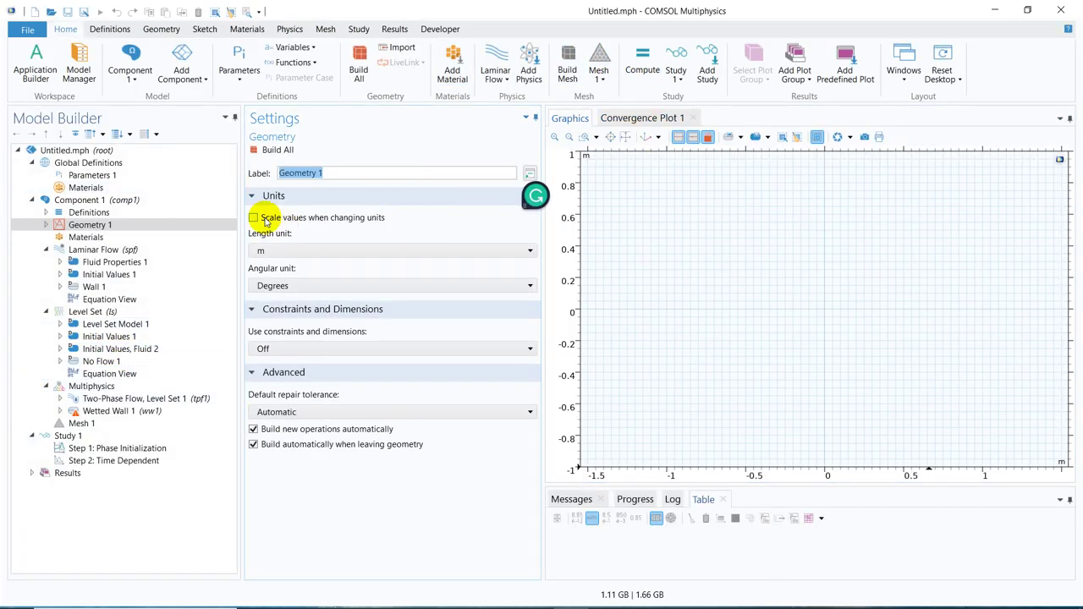
# - Show the Laminar Flow equations and set their equation form to Time dependent
pyautogui.click(100, 251)
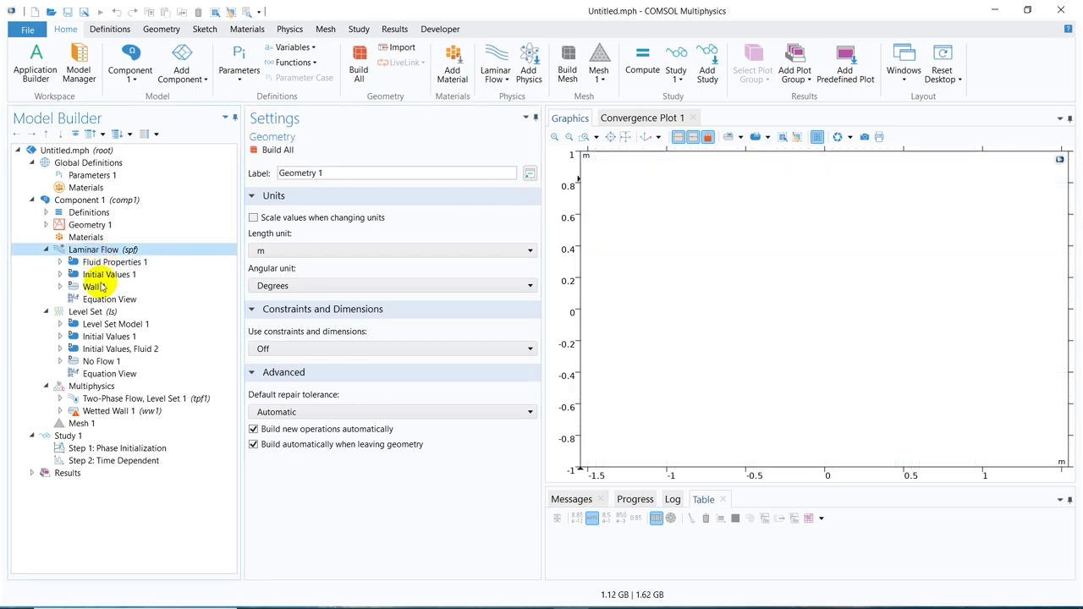
pyautogui.click(92, 311)
pyautogui.click(93, 386)
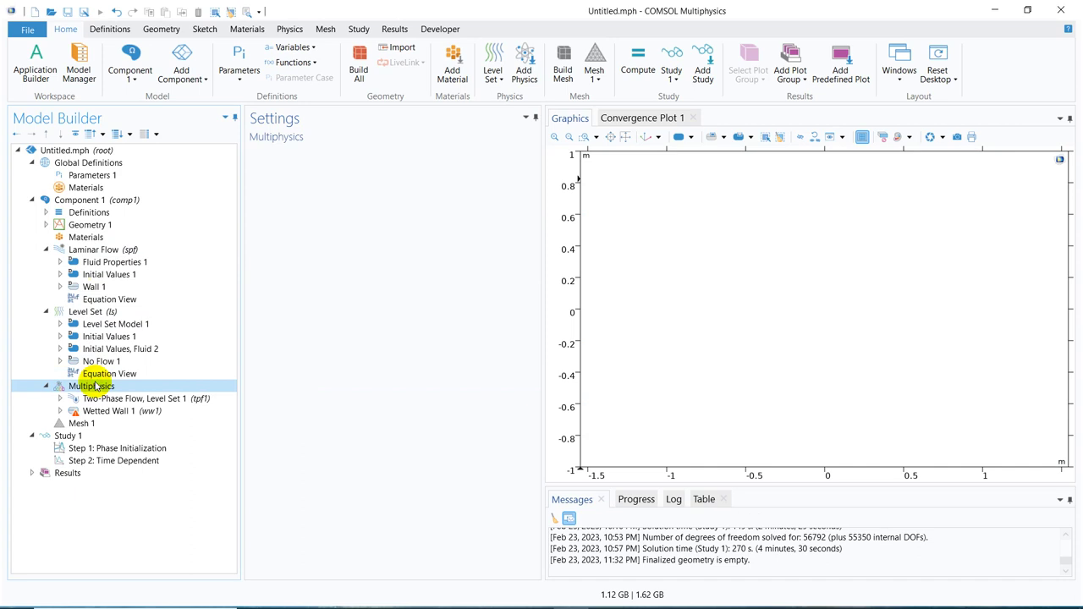
pyautogui.click(107, 250)
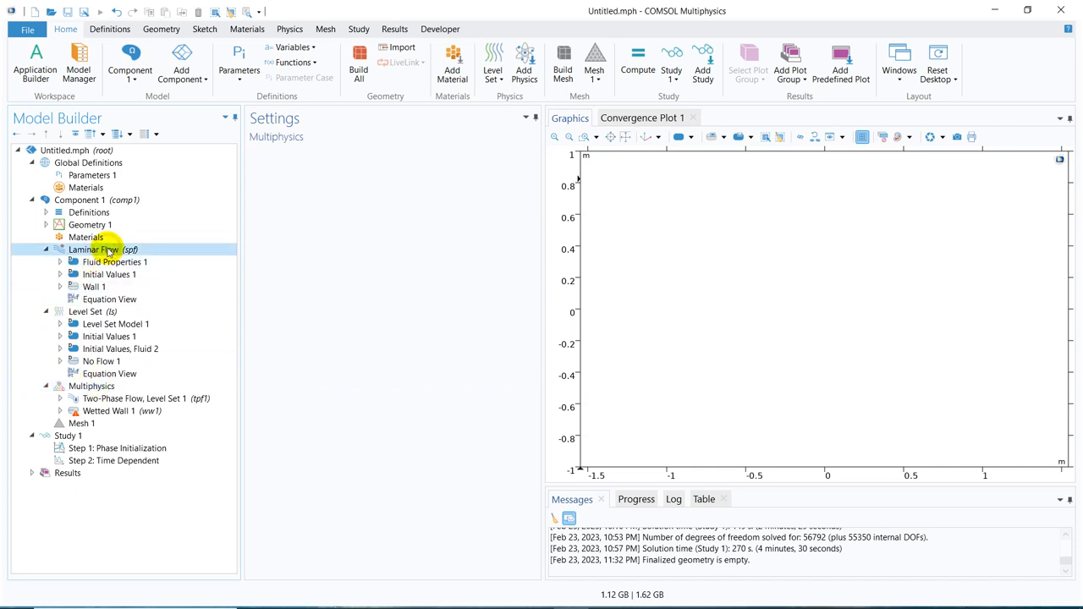
pyautogui.click(259, 338)
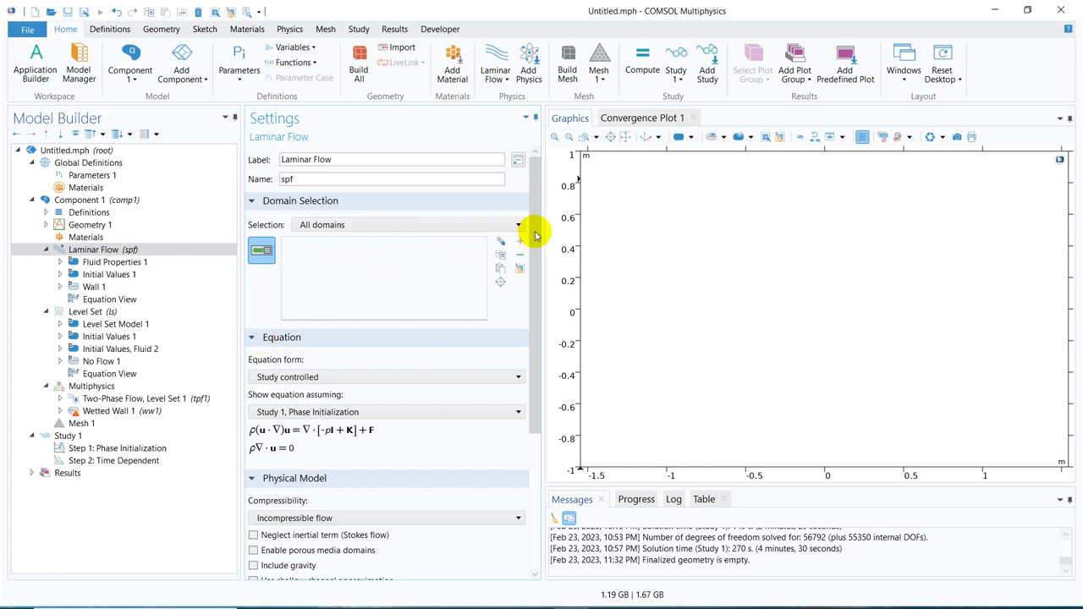
pyautogui.moveTo(536, 229); pyautogui.dragTo(536, 329)
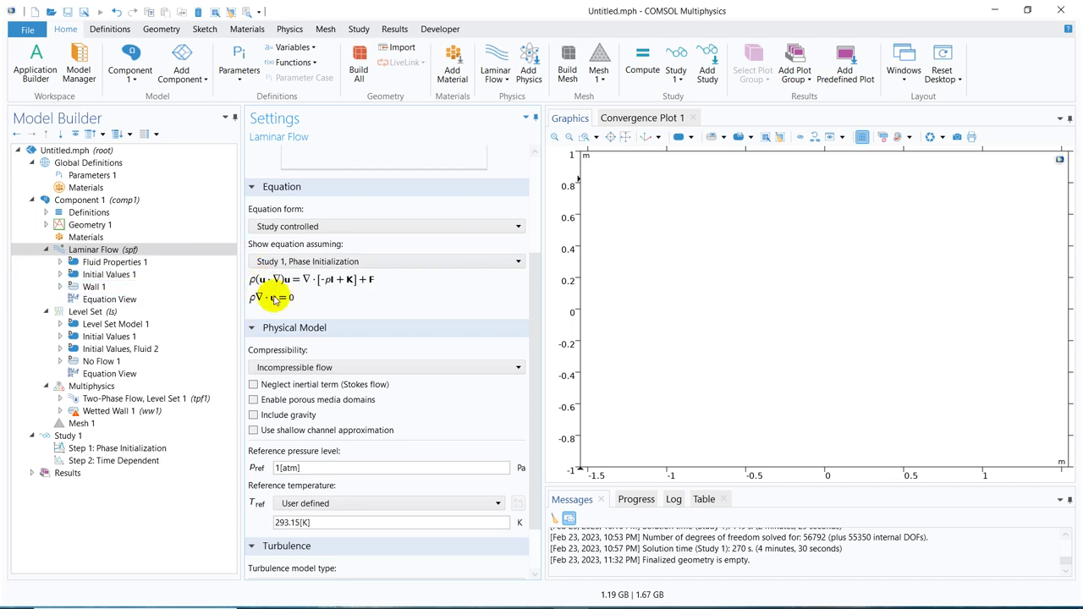
pyautogui.click(319, 226)
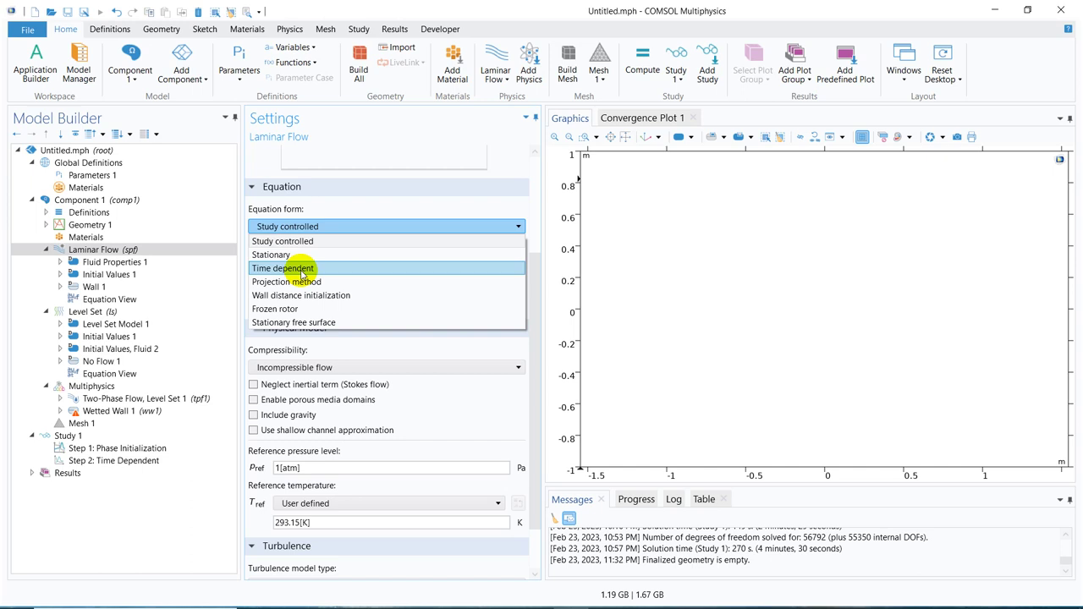
pyautogui.click(302, 269)
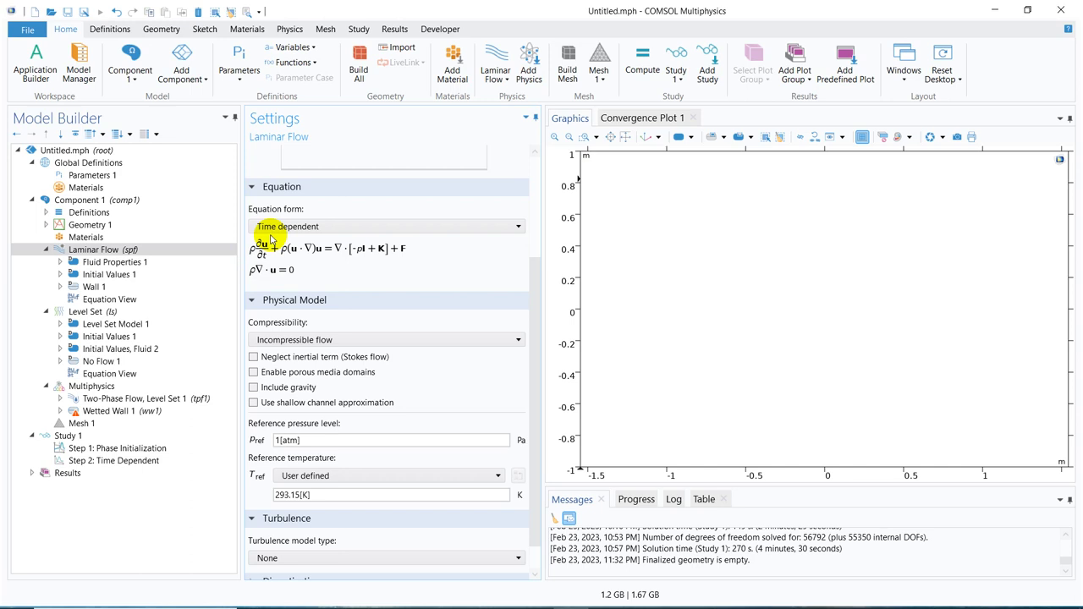
# - Show the Level Set equation and set its equation form to Time dependent
pyautogui.click(131, 315)
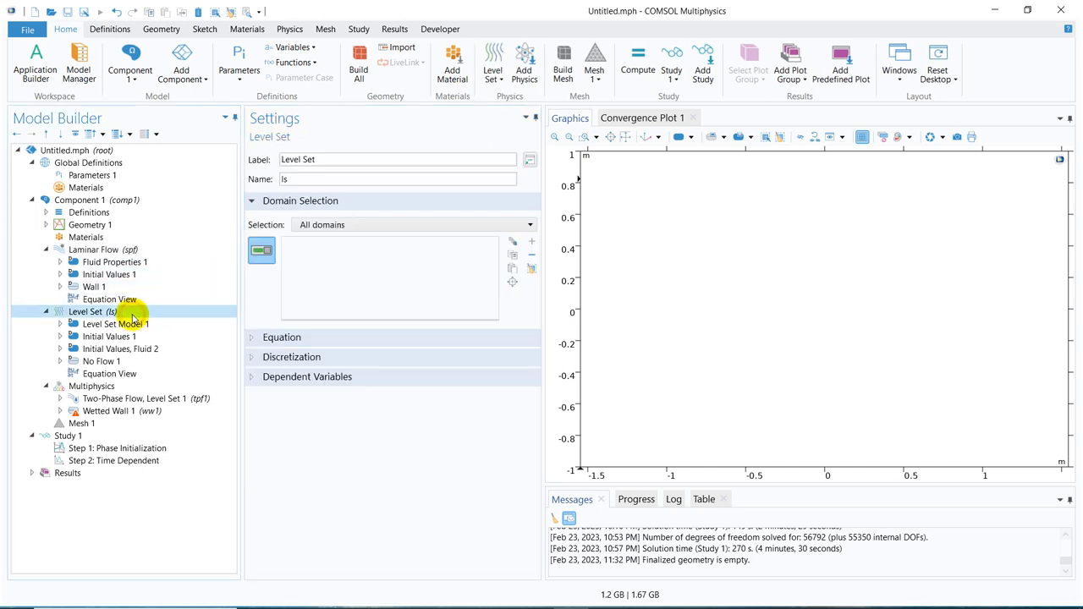
pyautogui.click(256, 337)
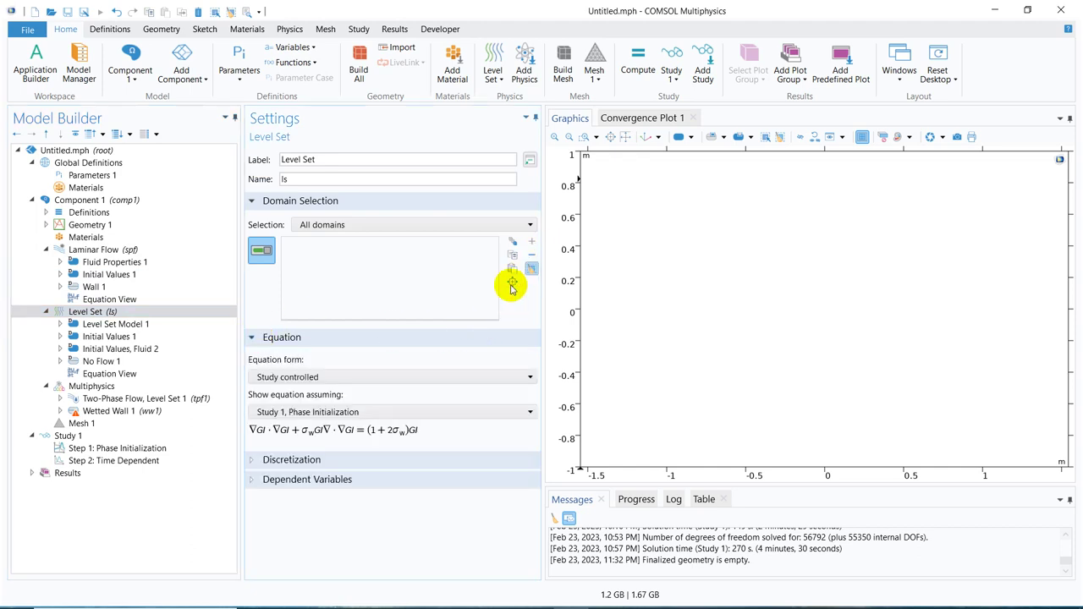
pyautogui.click(375, 377)
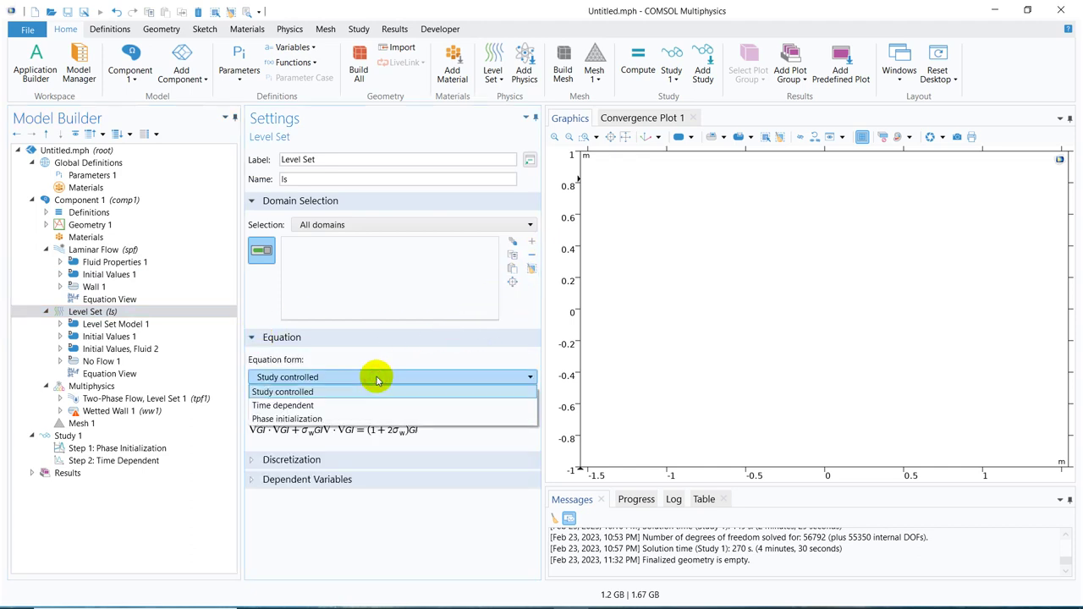
pyautogui.click(339, 403)
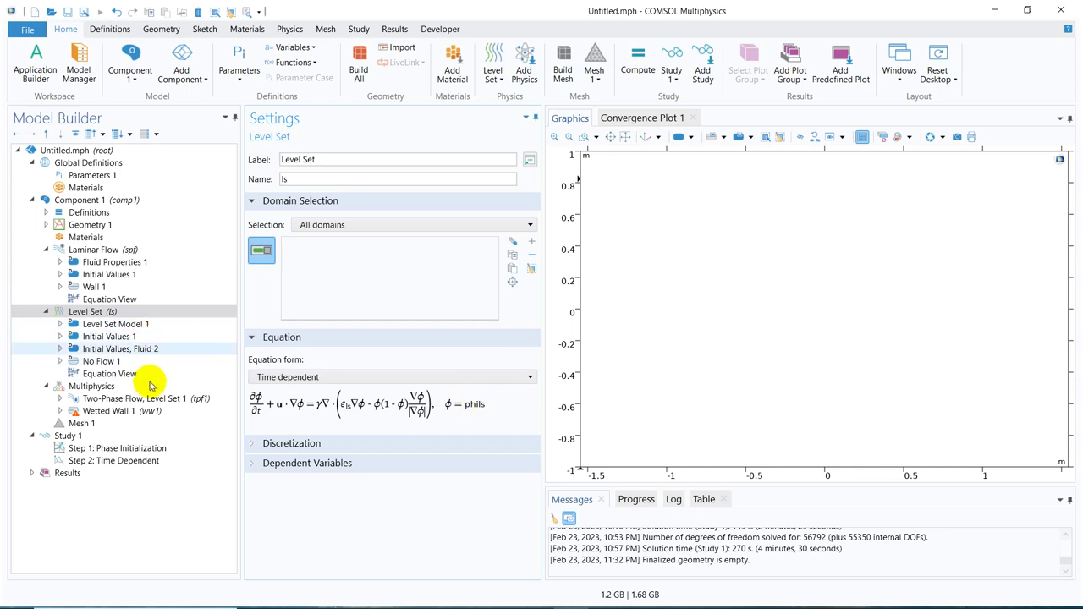
# - Review the Level Set initial values, the Laminar Flow and Level Set equations, and the coupled interfaces of the Two-Phase Flow, Level Set node
pyautogui.click(146, 336)
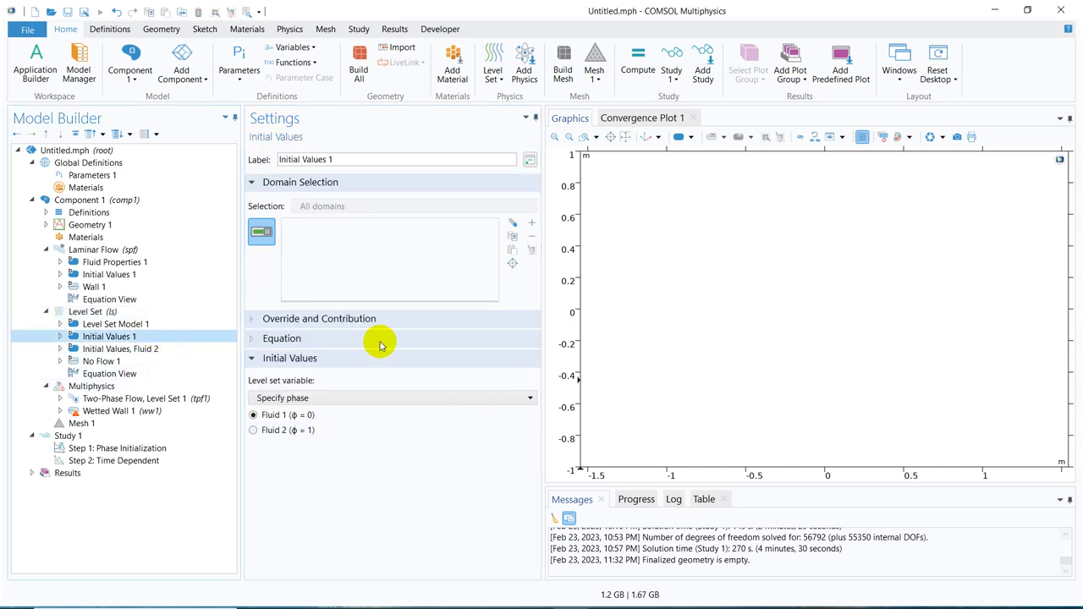
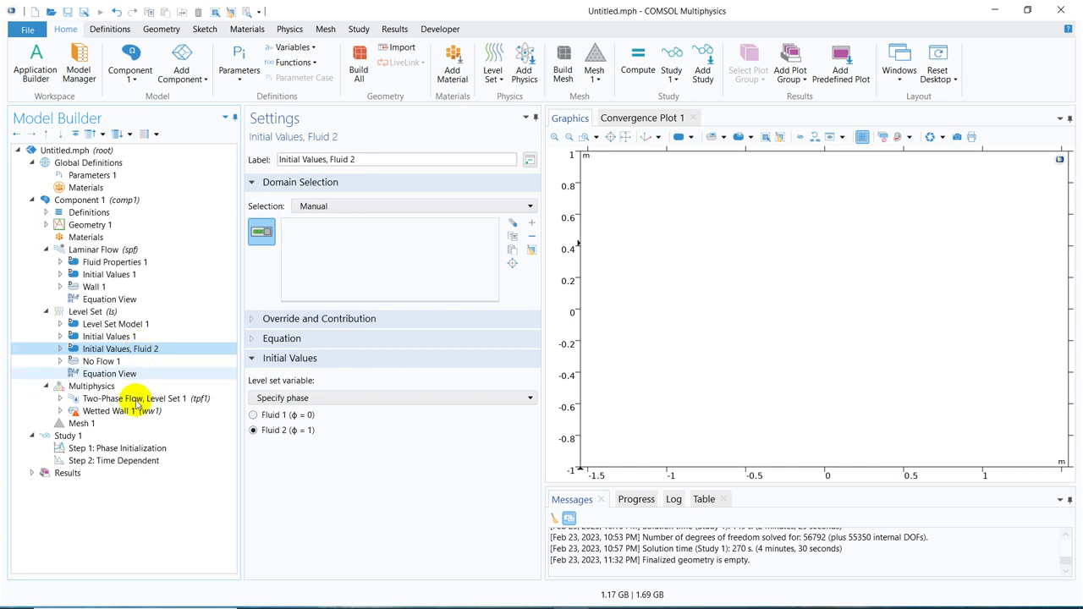
pyautogui.click(101, 395)
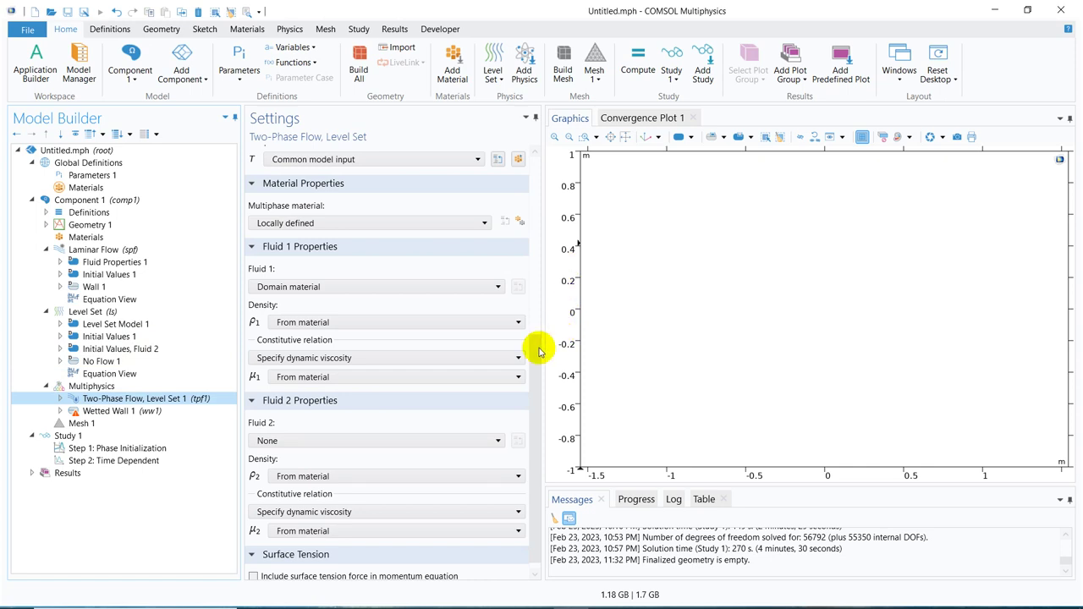
pyautogui.moveTo(536, 339); pyautogui.dragTo(533, 235)
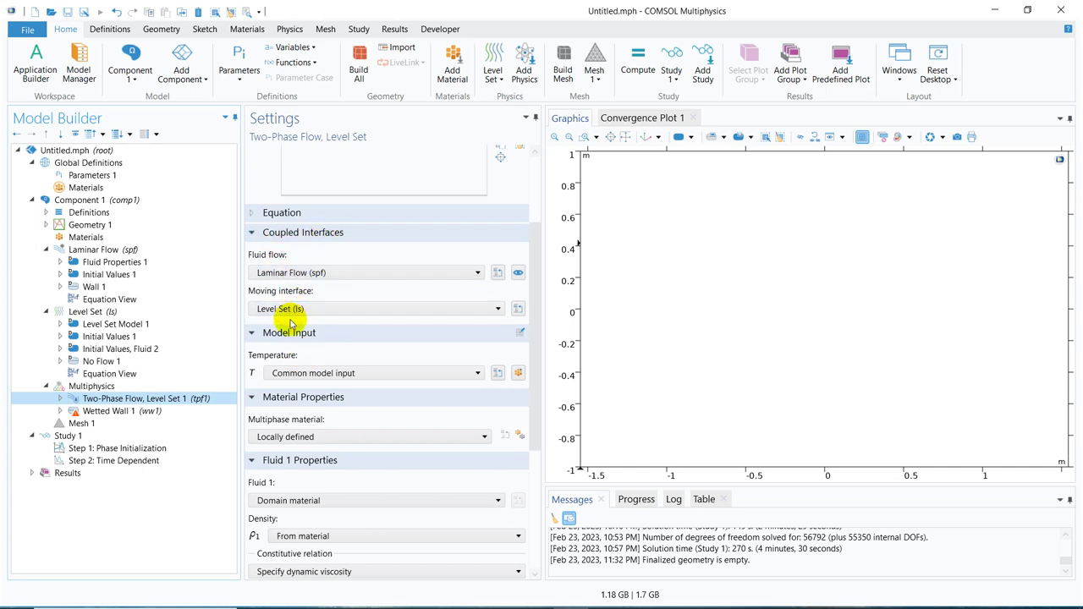
pyautogui.click(123, 250)
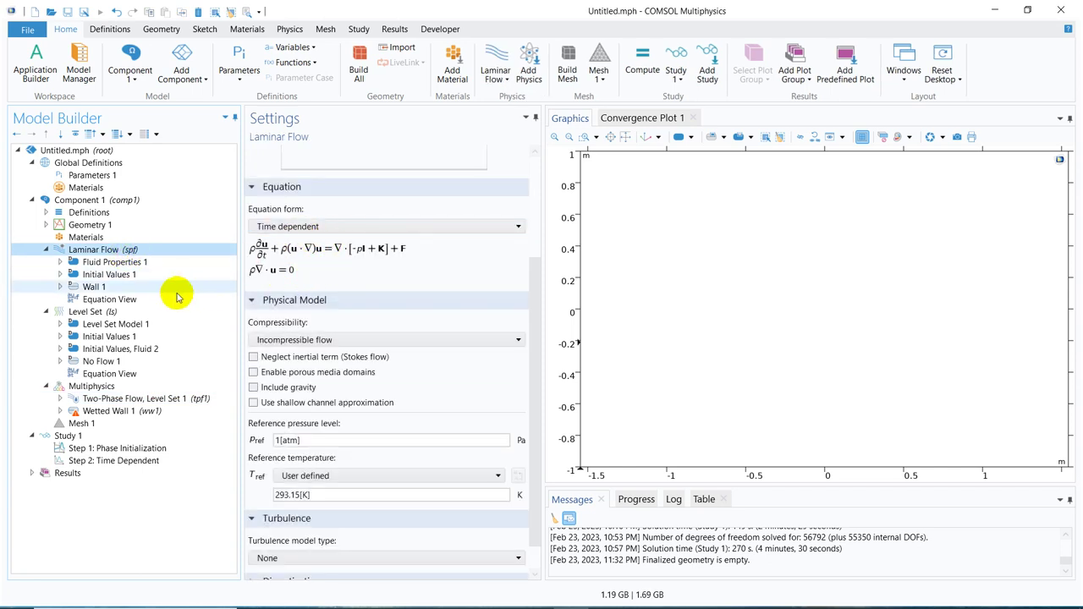
pyautogui.click(146, 311)
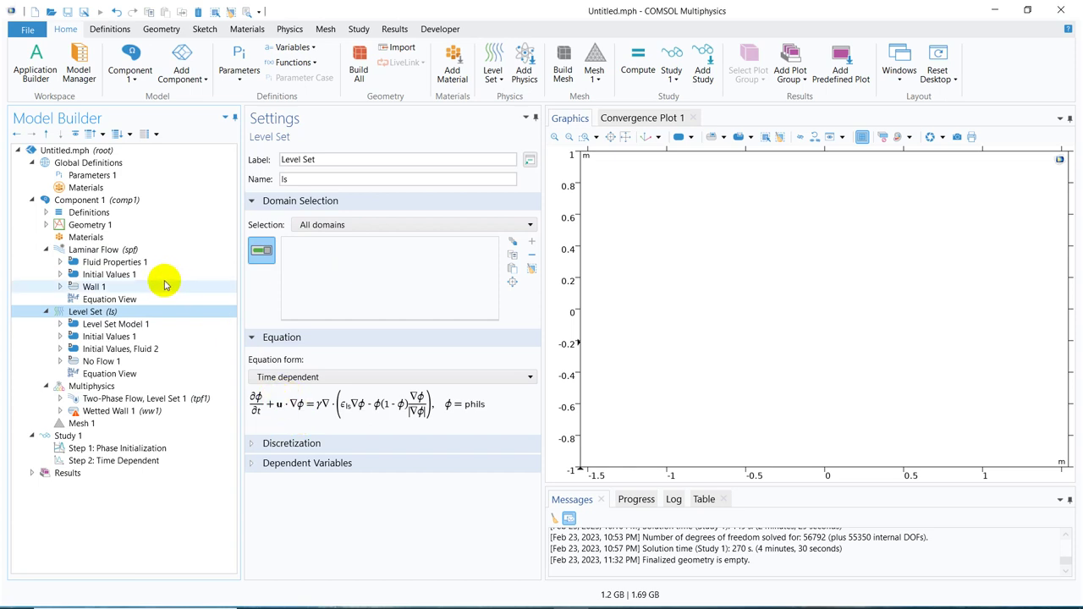
pyautogui.click(151, 251)
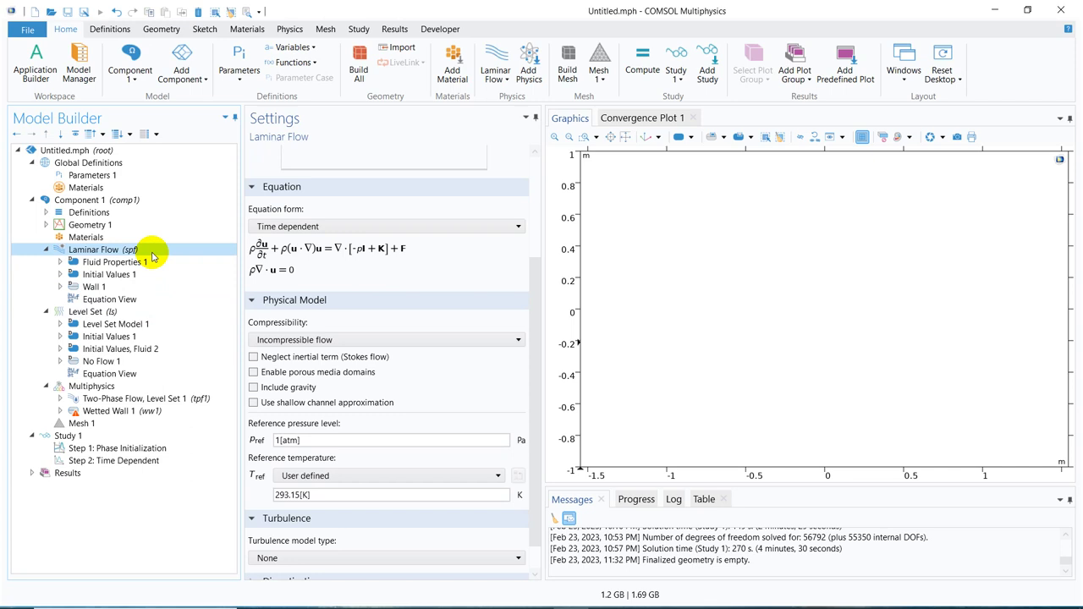
pyautogui.click(144, 398)
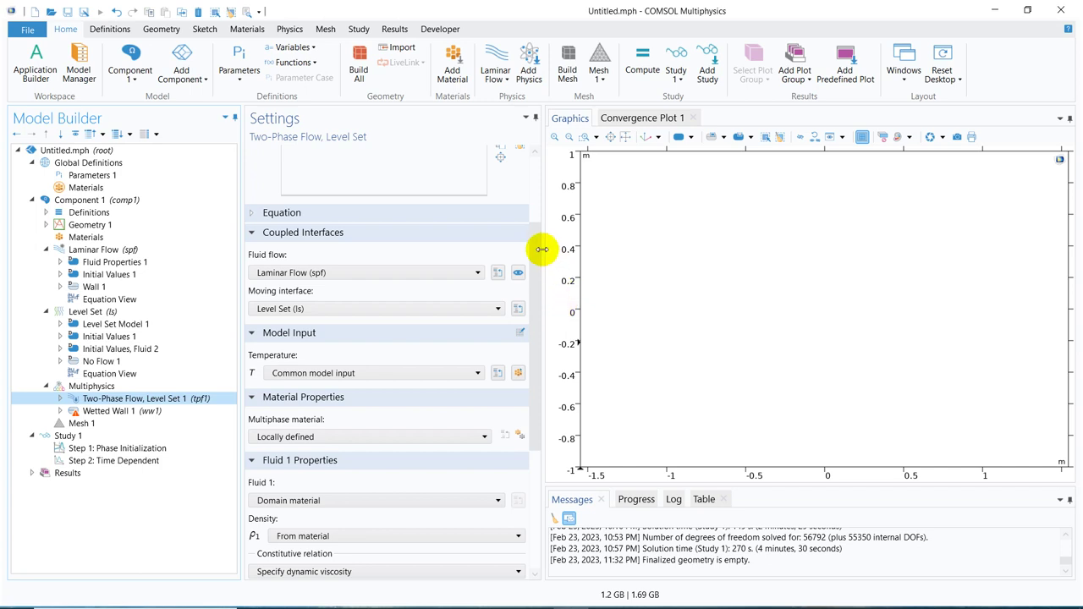
# - Review the fluid properties and surface tension settings of the Two-Phase Flow, Level Set node
pyautogui.moveTo(536, 246); pyautogui.dragTo(537, 353)
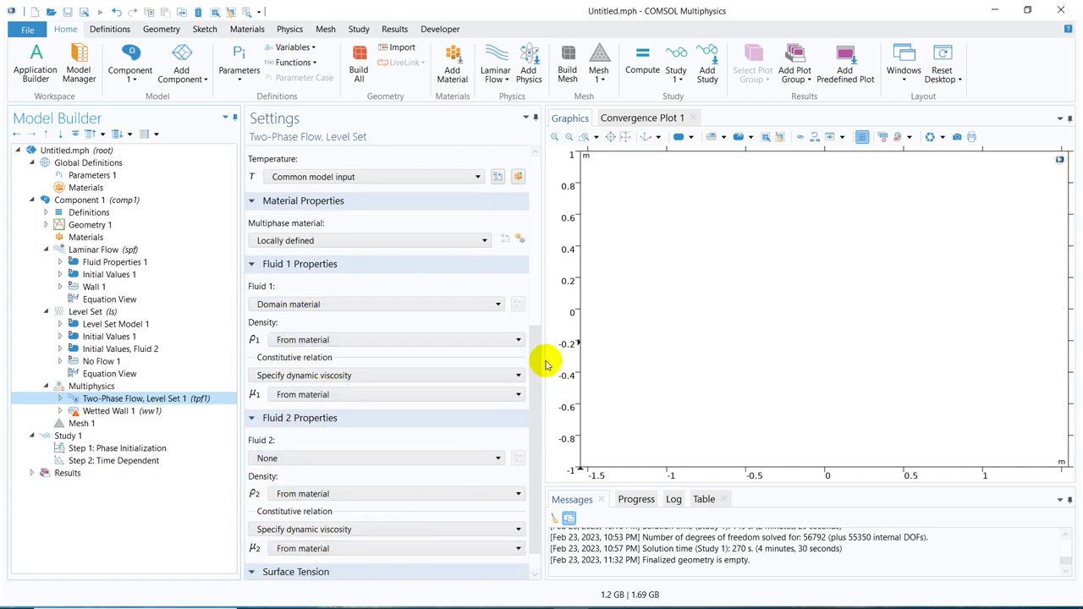
pyautogui.moveTo(537, 350); pyautogui.dragTo(537, 411)
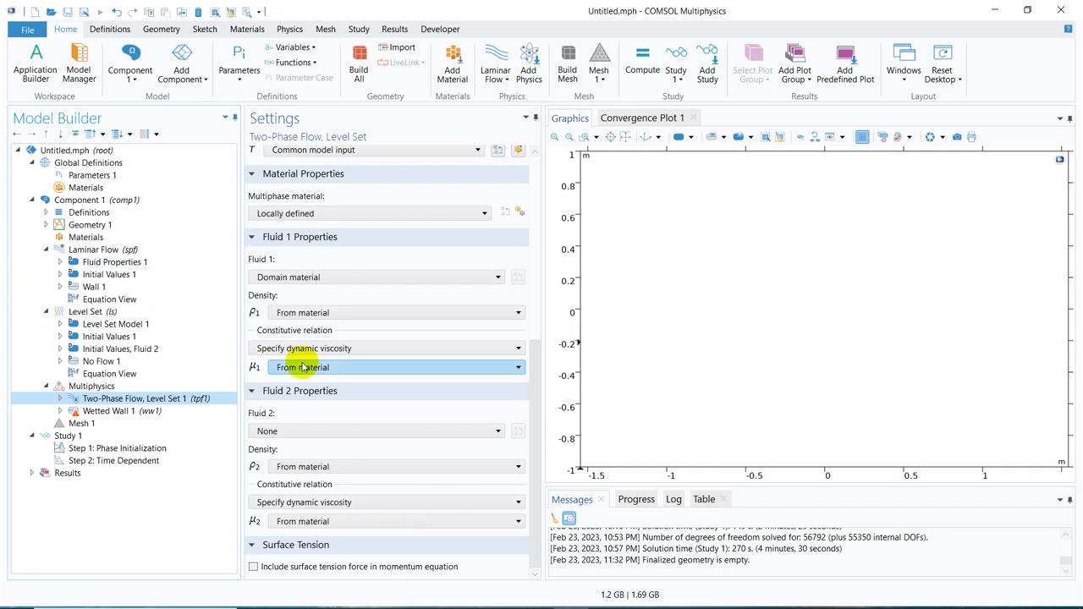
# - Set the length unit of Geometry 1 to cm
pyautogui.click(98, 231)
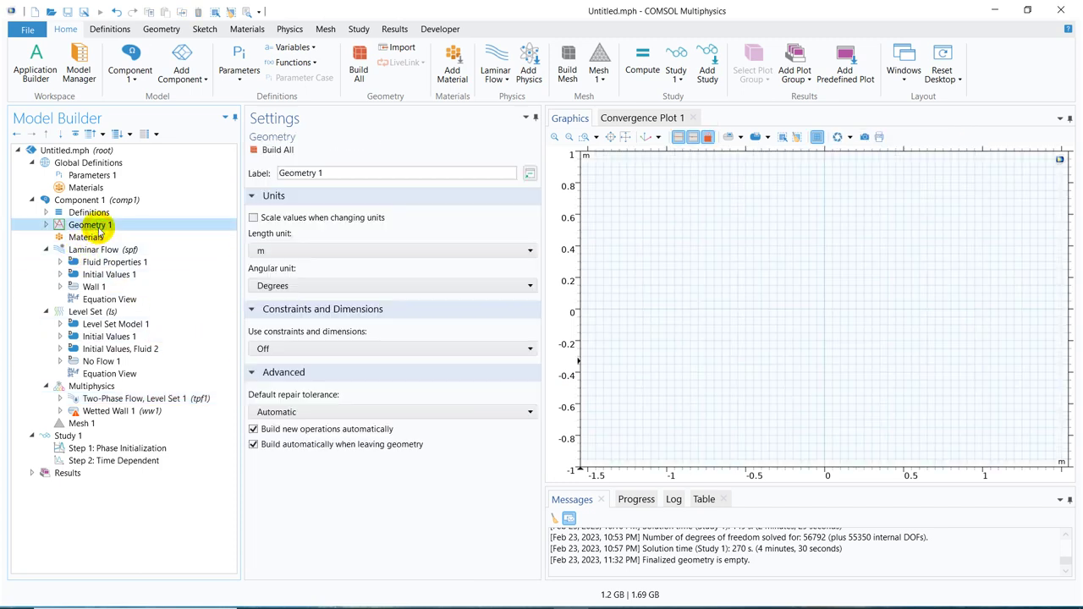
pyautogui.click(296, 251)
pyautogui.click(278, 305)
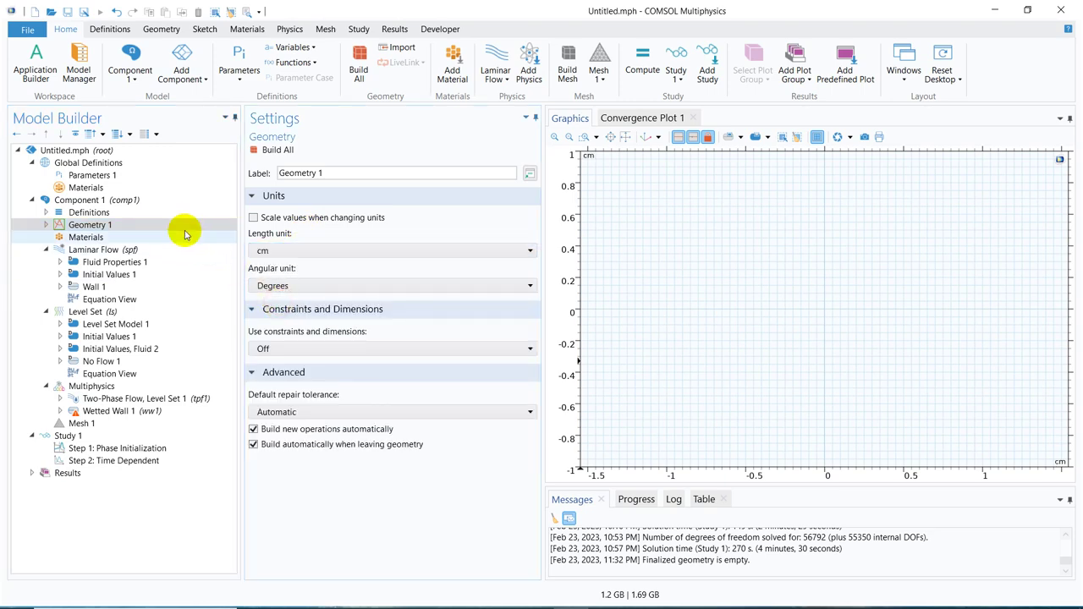
# - Add a rectangle 10 cm wide and 2 cm high with its corner at the origin and build it
pyautogui.rightClick(166, 227)
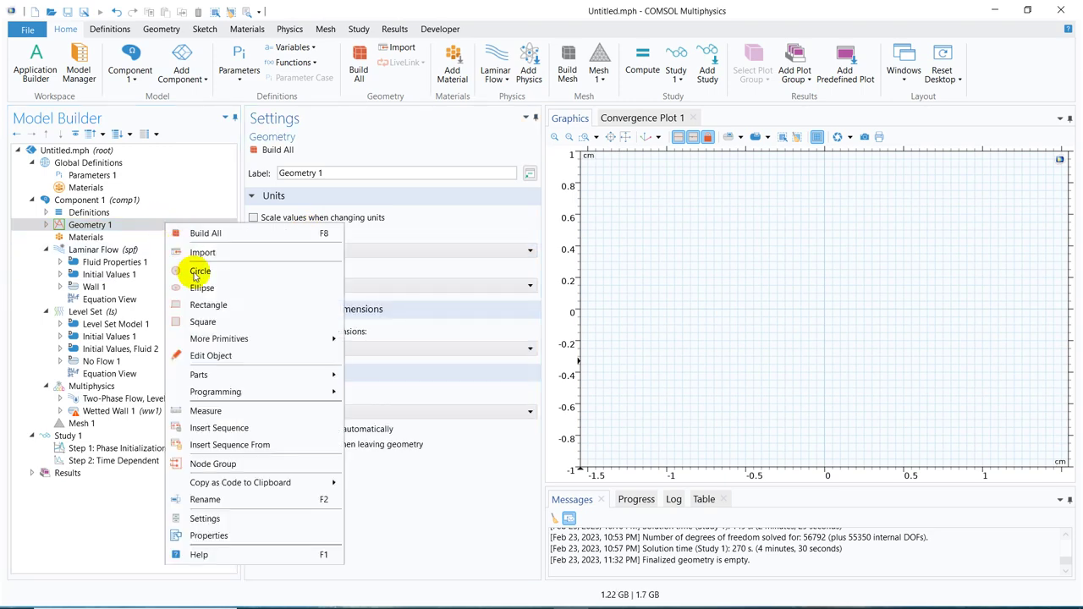
pyautogui.click(208, 306)
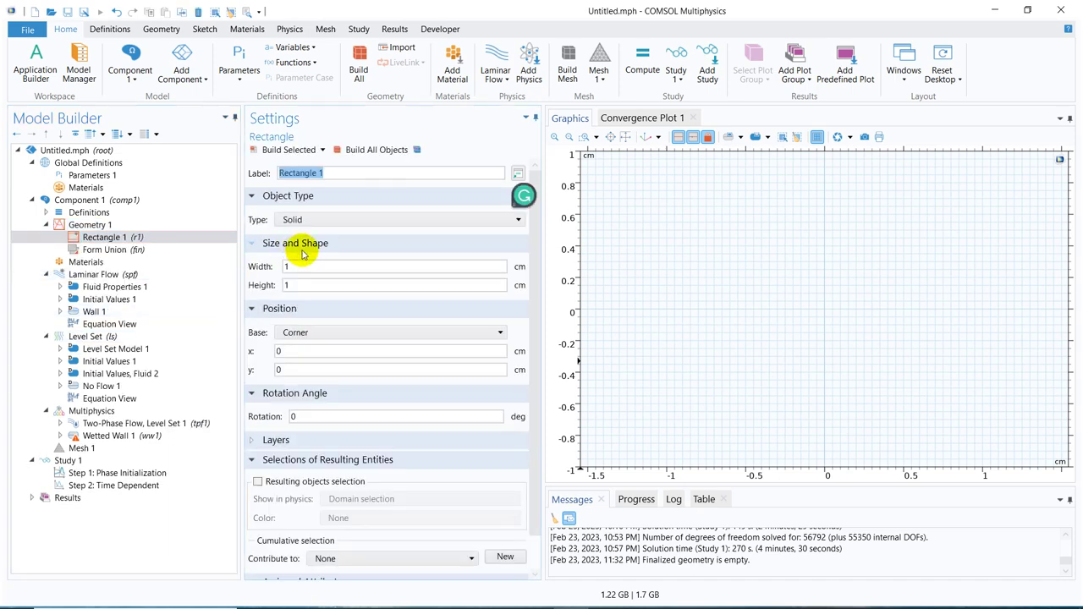
pyautogui.click(300, 285)
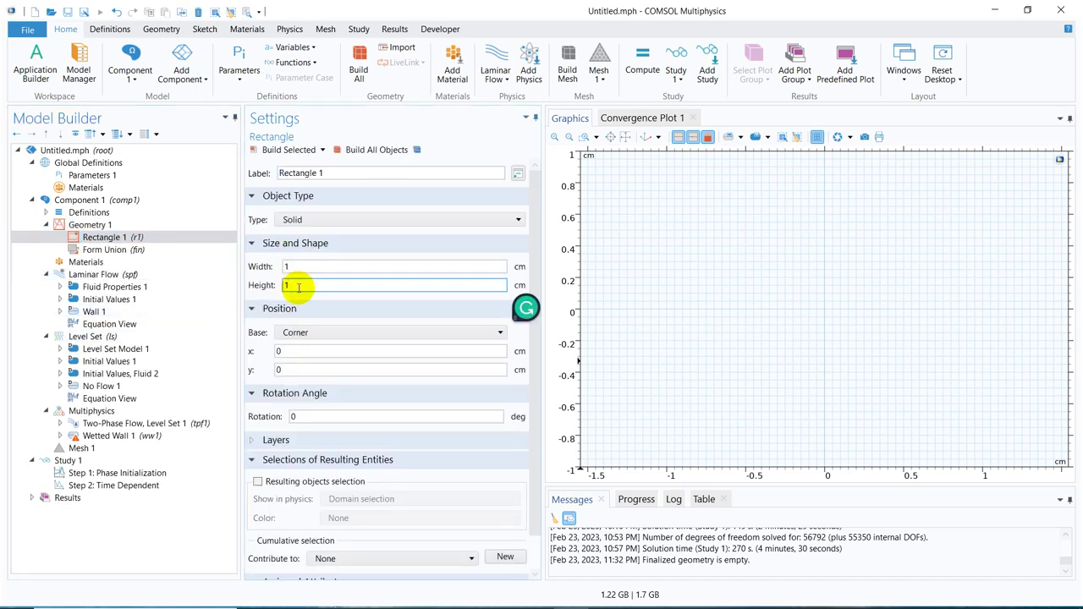
pyautogui.click(310, 266)
pyautogui.write('0')
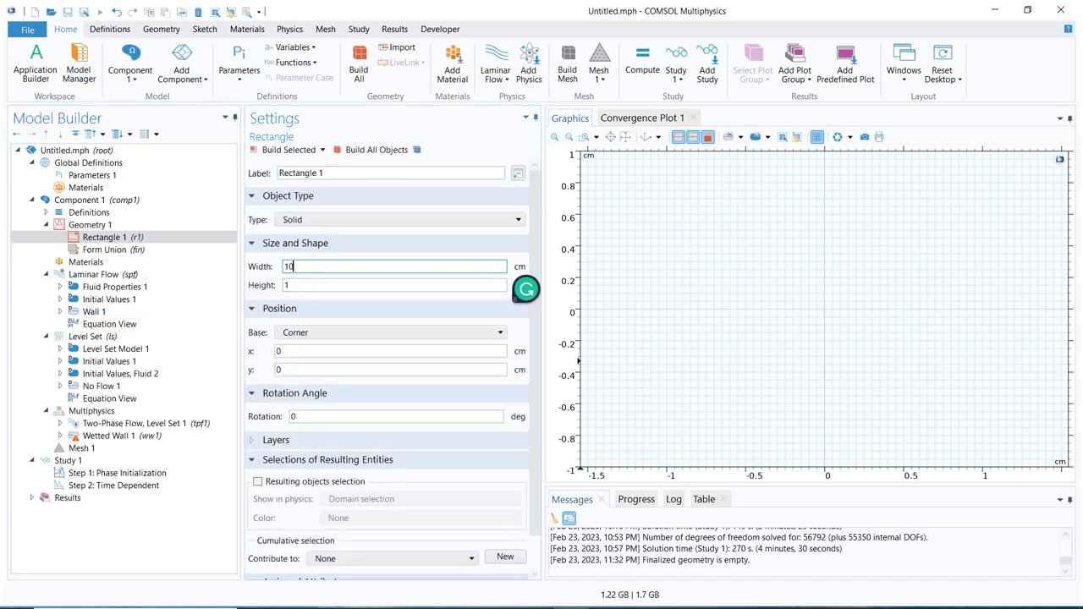
pyautogui.click(310, 288)
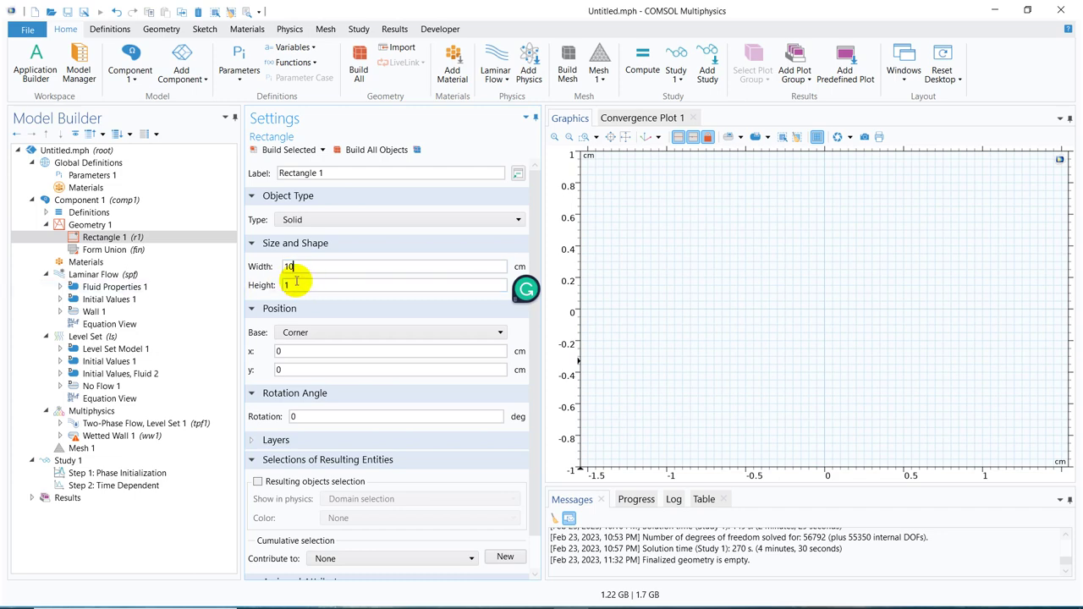
pyautogui.moveTo(317, 285); pyautogui.dragTo(260, 292)
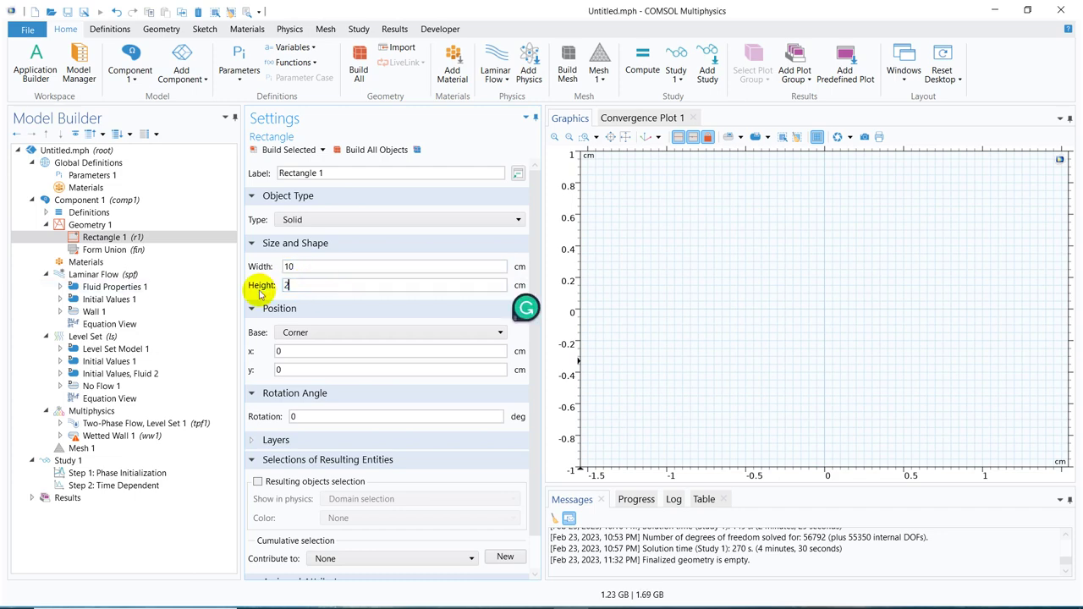
pyautogui.click(286, 150)
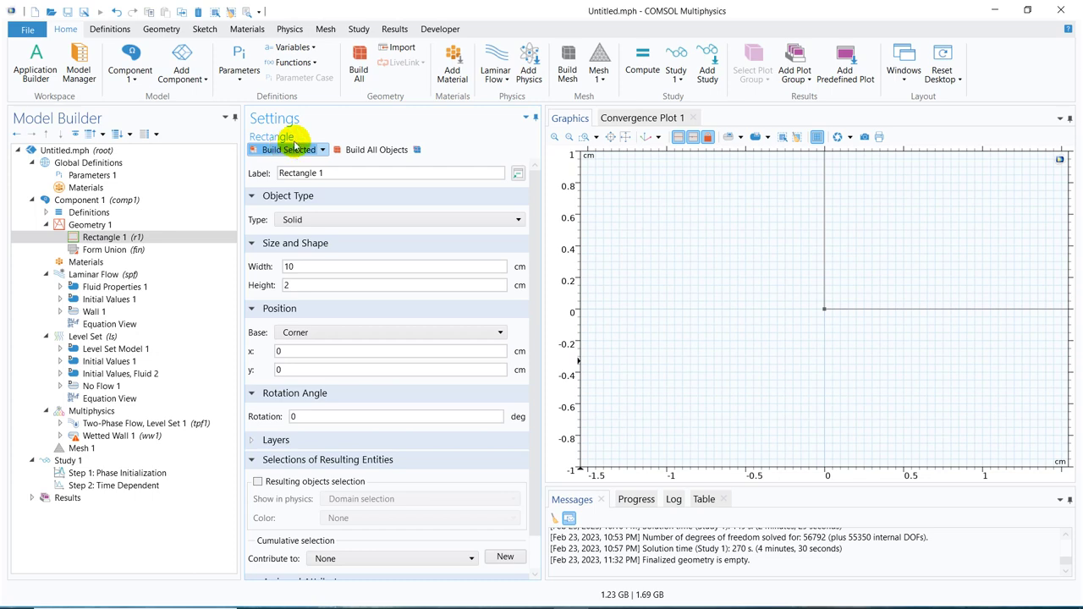
pyautogui.click(627, 137)
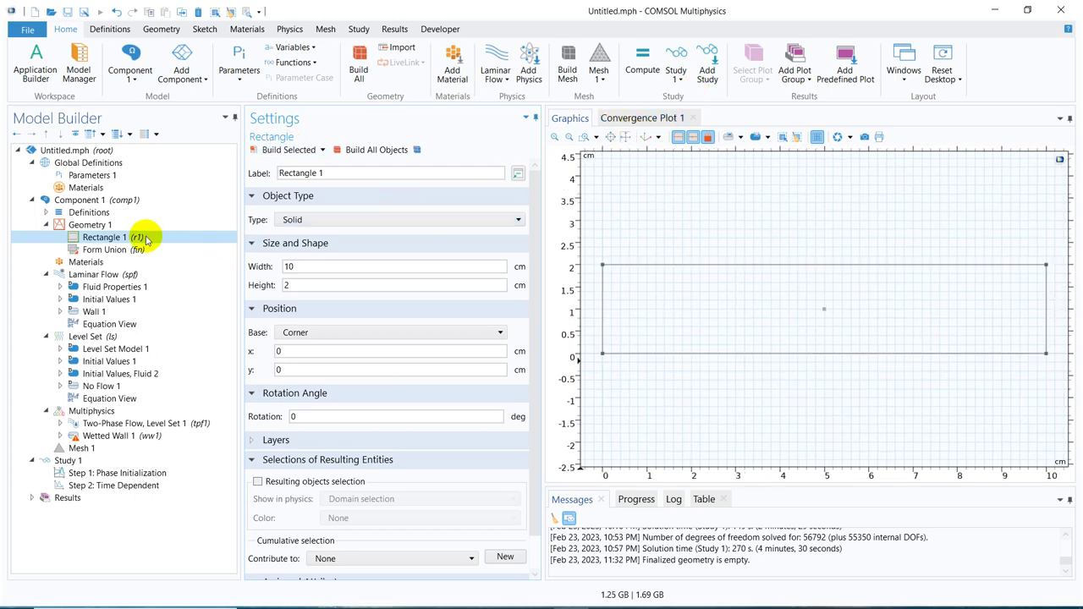
# - Add a square with 1 cm sides and its corner at x = 2 cm, y = 2 cm, and build it
pyautogui.click(100, 226)
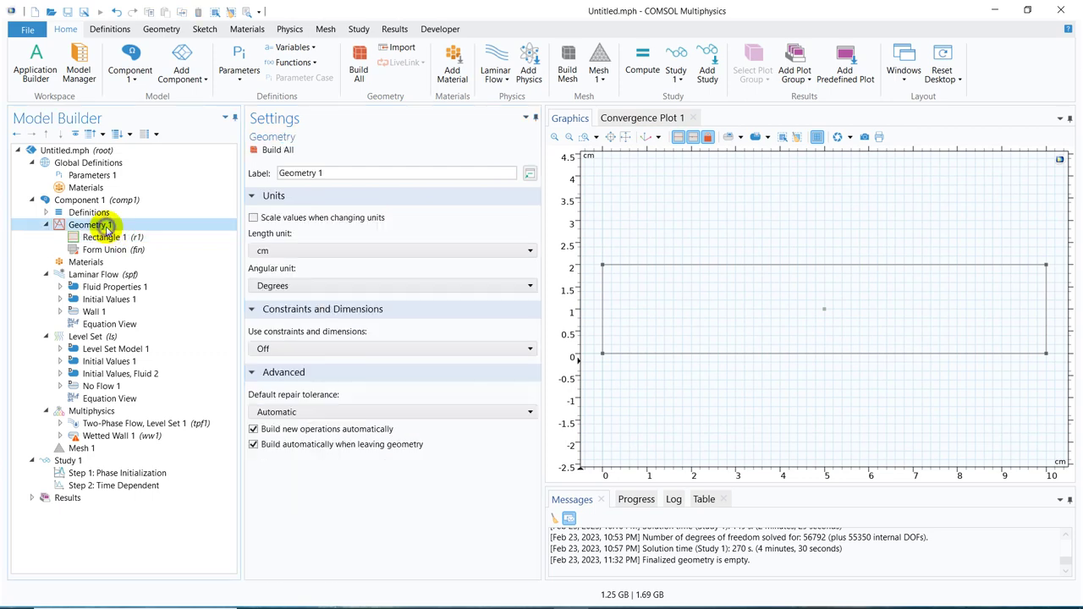
pyautogui.rightClick(105, 228)
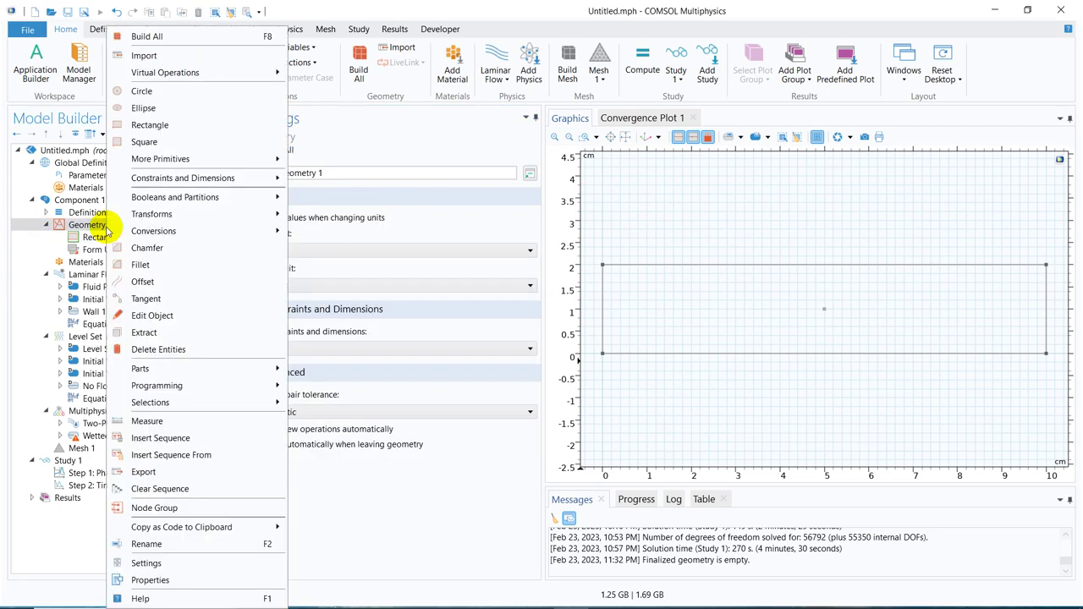
pyautogui.click(145, 142)
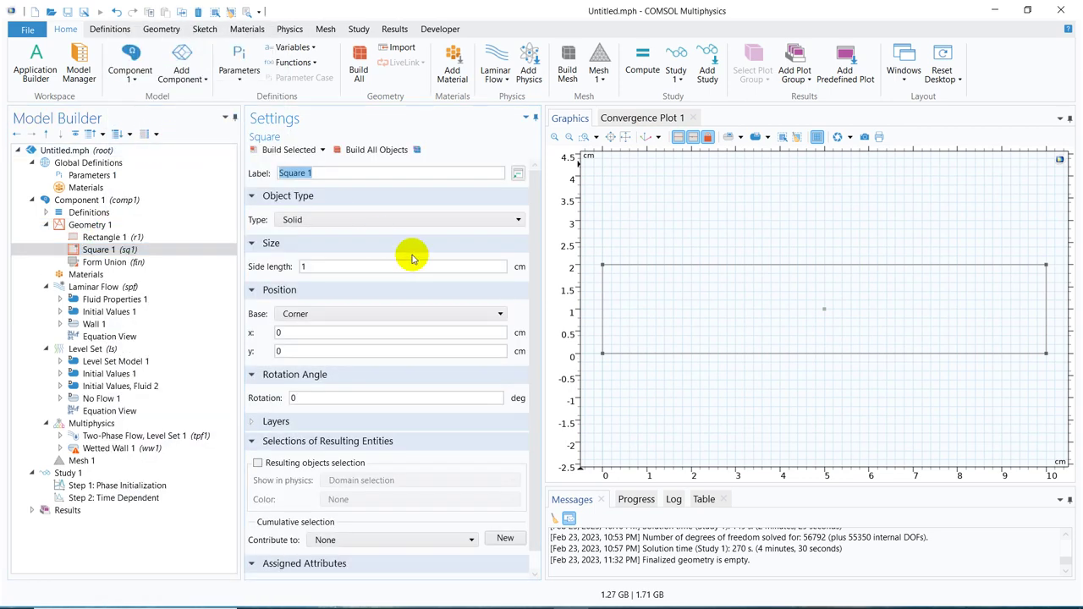
pyautogui.doubleClick(296, 352)
pyautogui.write('2')
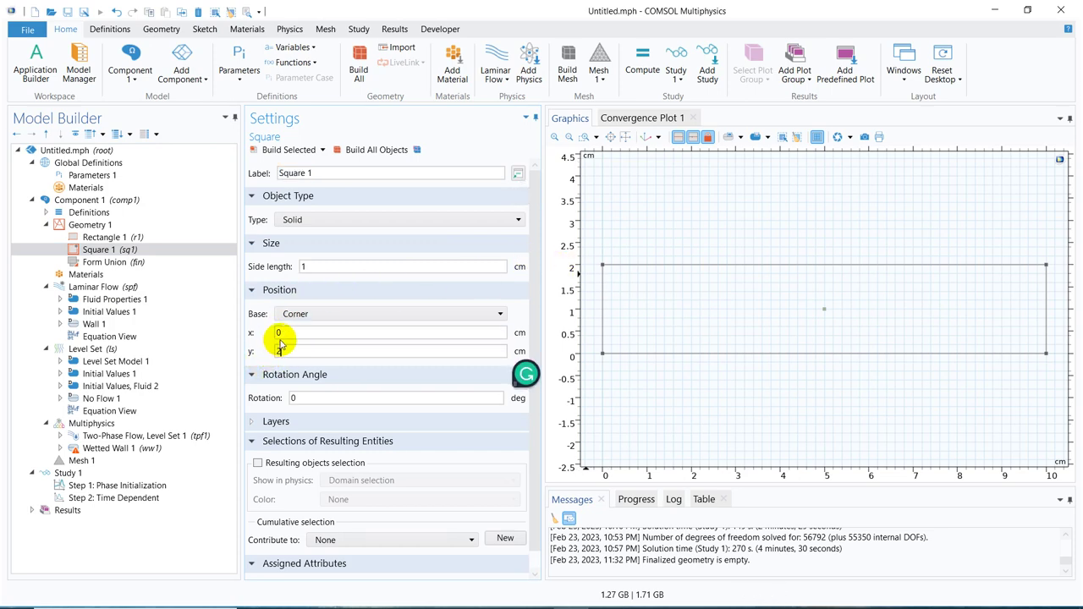
pyautogui.doubleClick(282, 332)
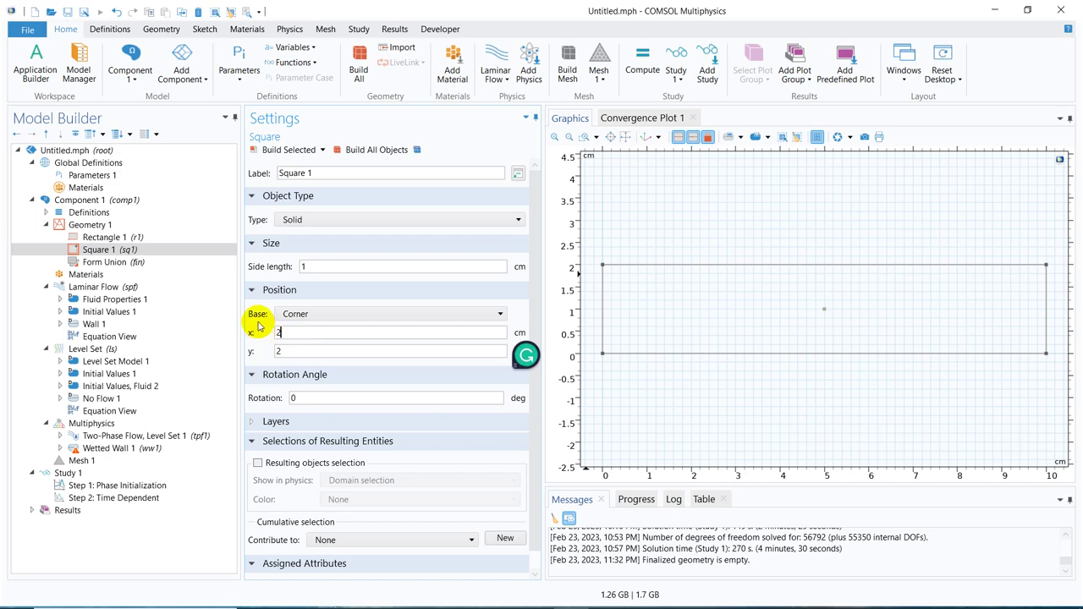
pyautogui.write('2')
pyautogui.click(306, 150)
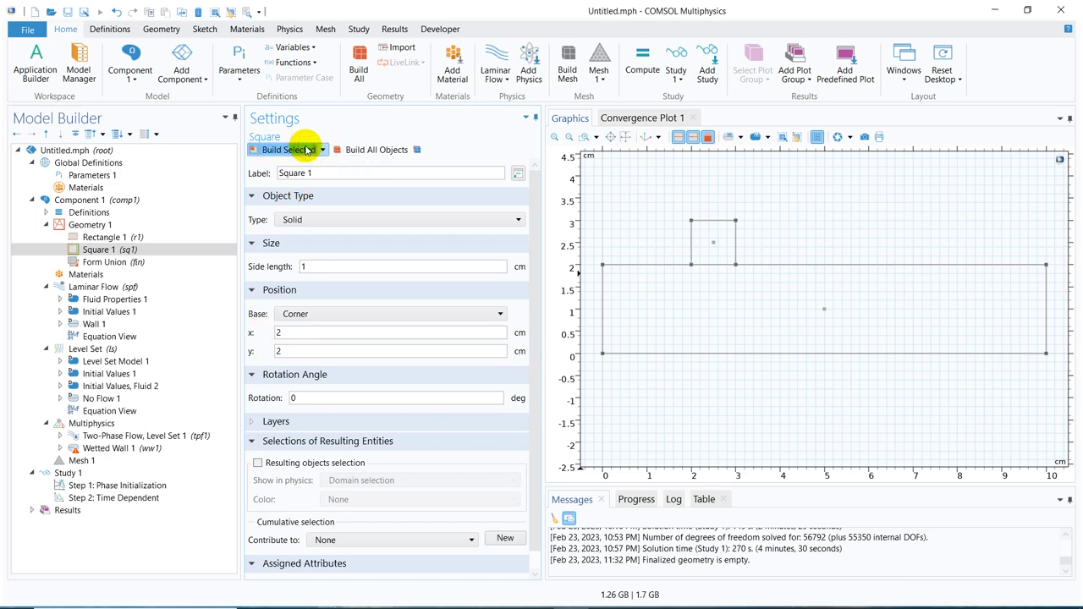
# - Search the material library for Water and add H2O (water) [liquid] to the component
pyautogui.click(114, 278)
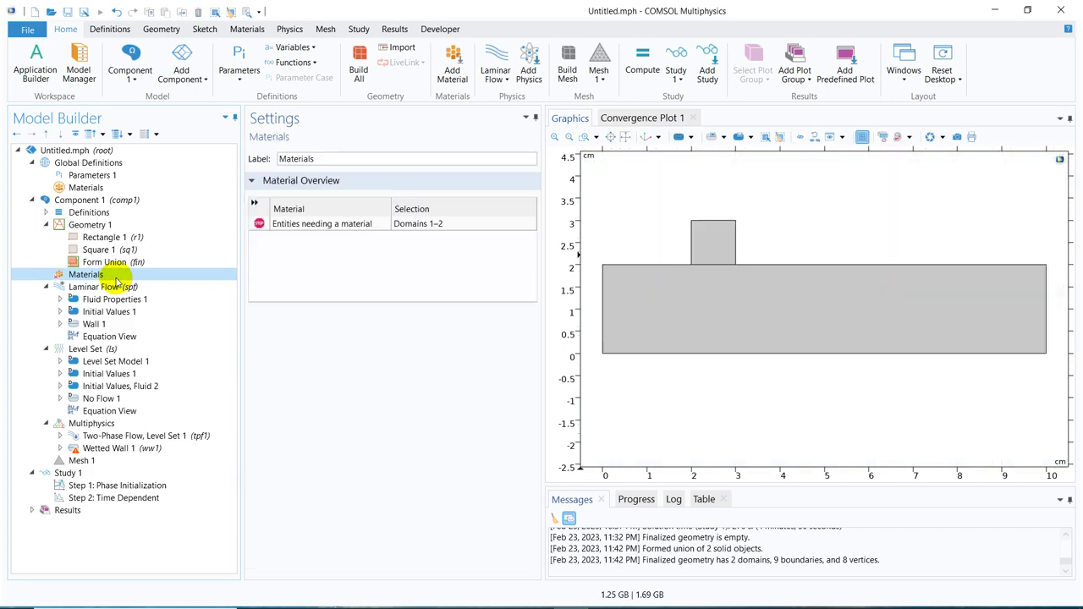
pyautogui.rightClick(116, 280)
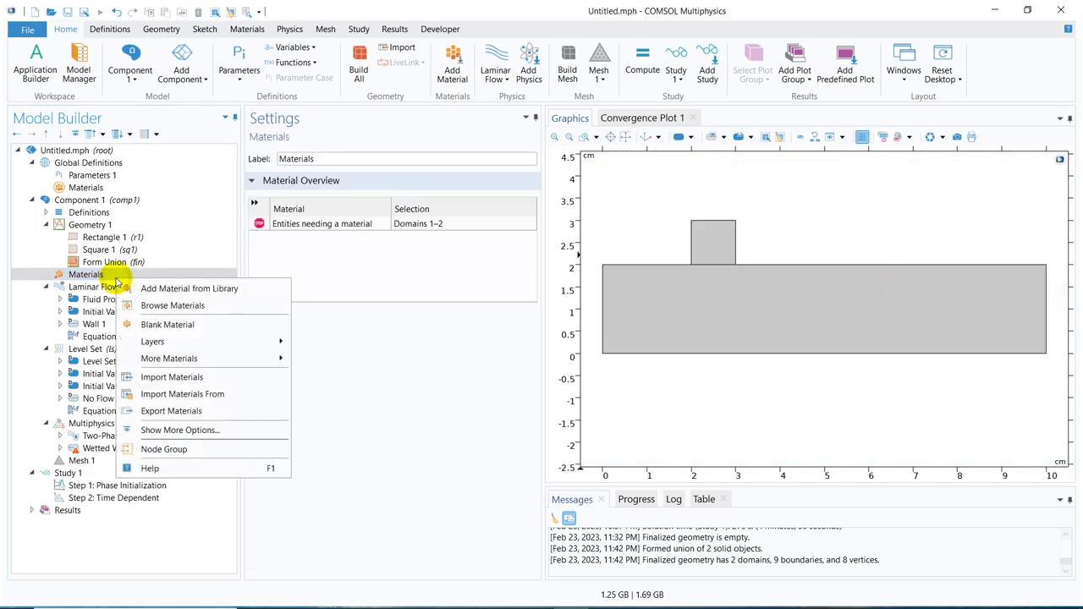
pyautogui.click(195, 292)
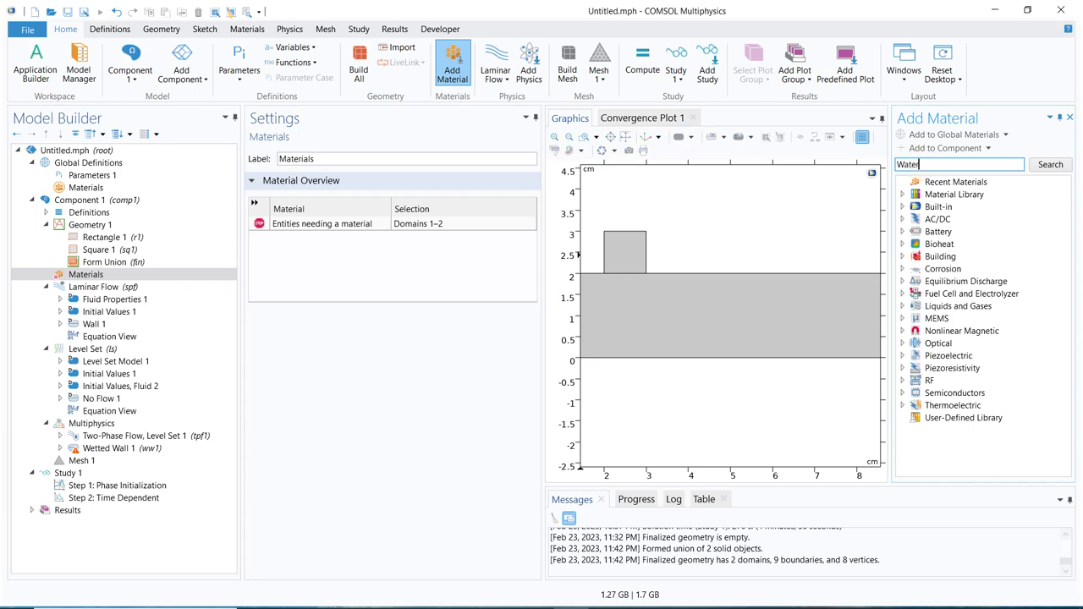
pyautogui.press('Return')
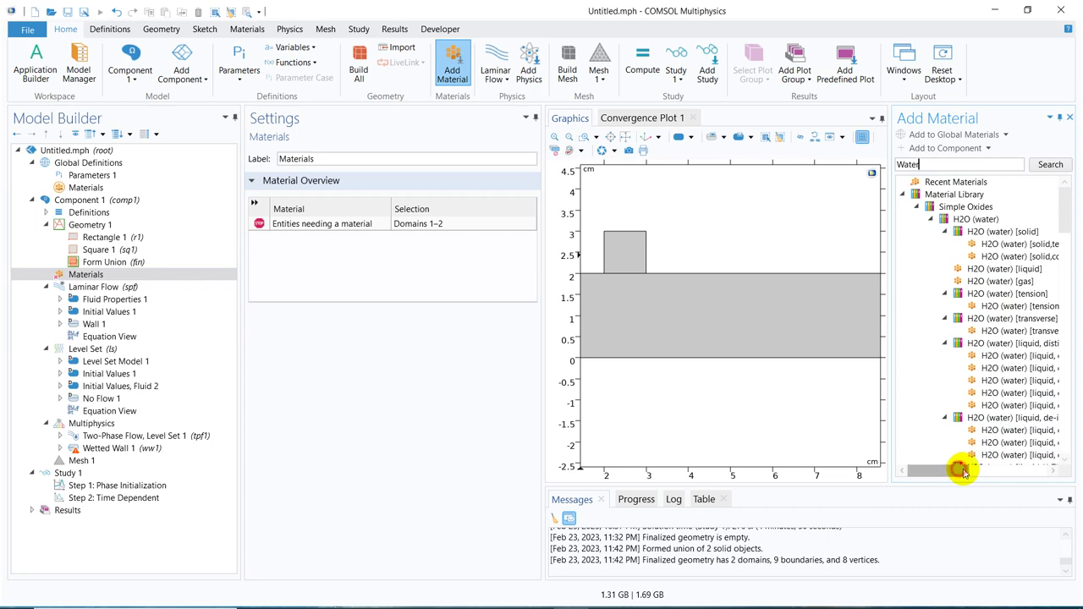
pyautogui.moveTo(960, 467); pyautogui.dragTo(980, 472)
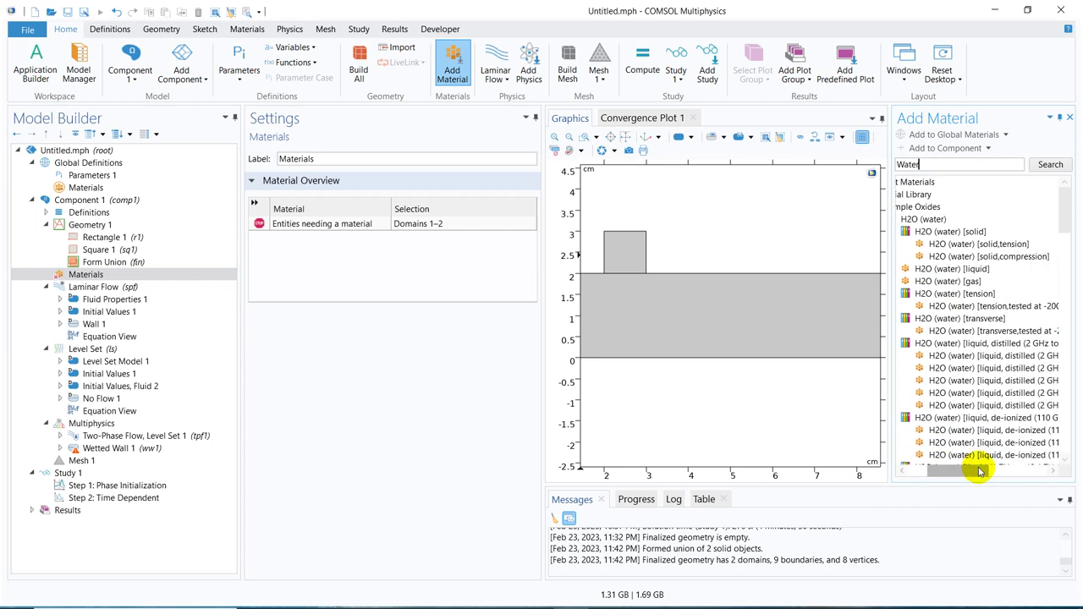
pyautogui.click(979, 269)
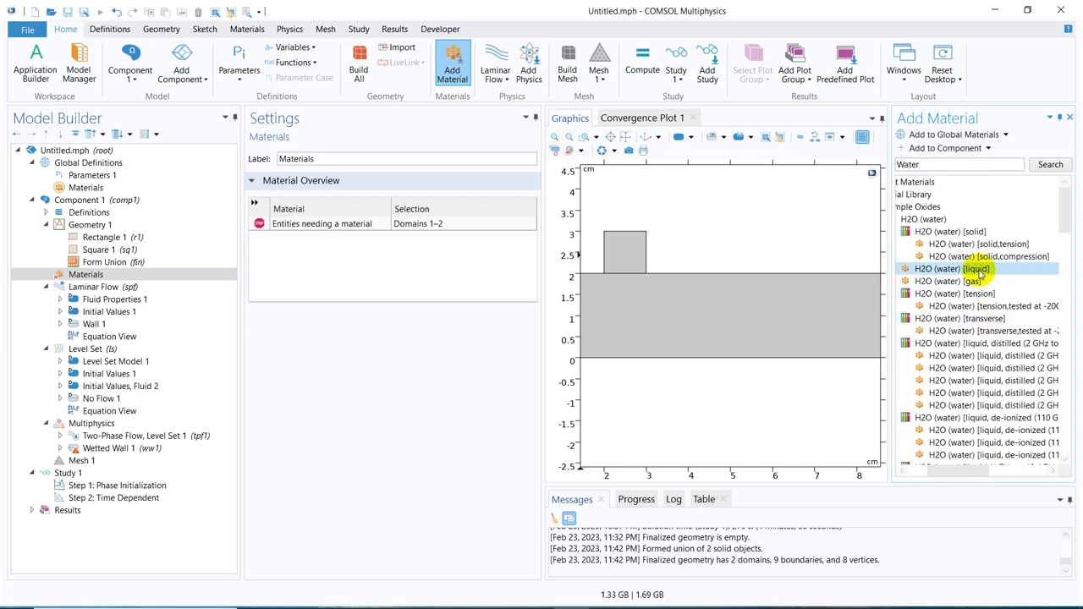
pyautogui.doubleClick(979, 269)
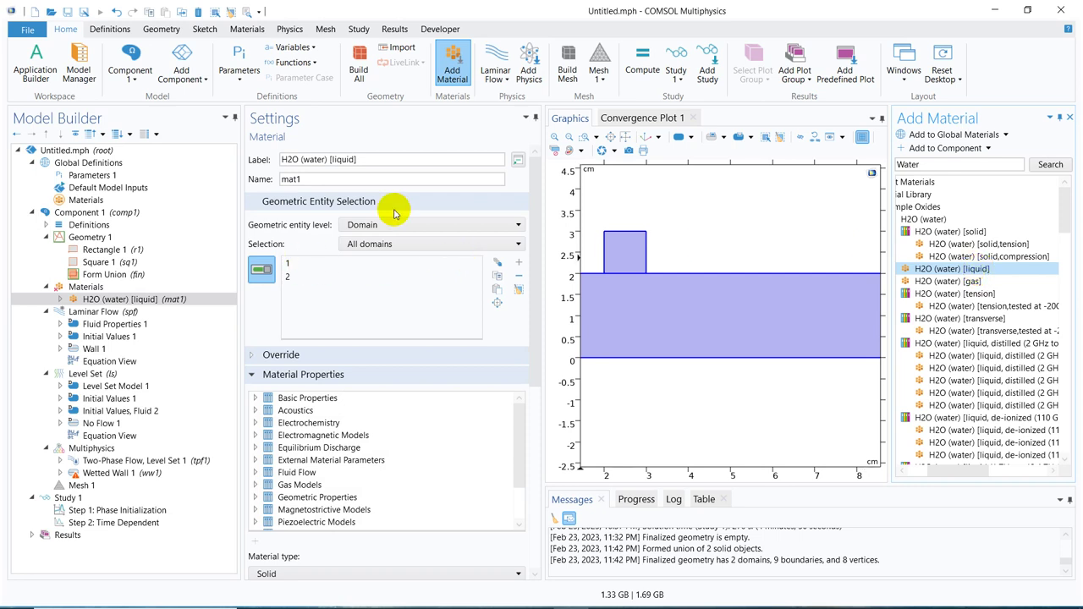
# - Search the material library for oil and browse the listed materials
pyautogui.doubleClick(918, 164)
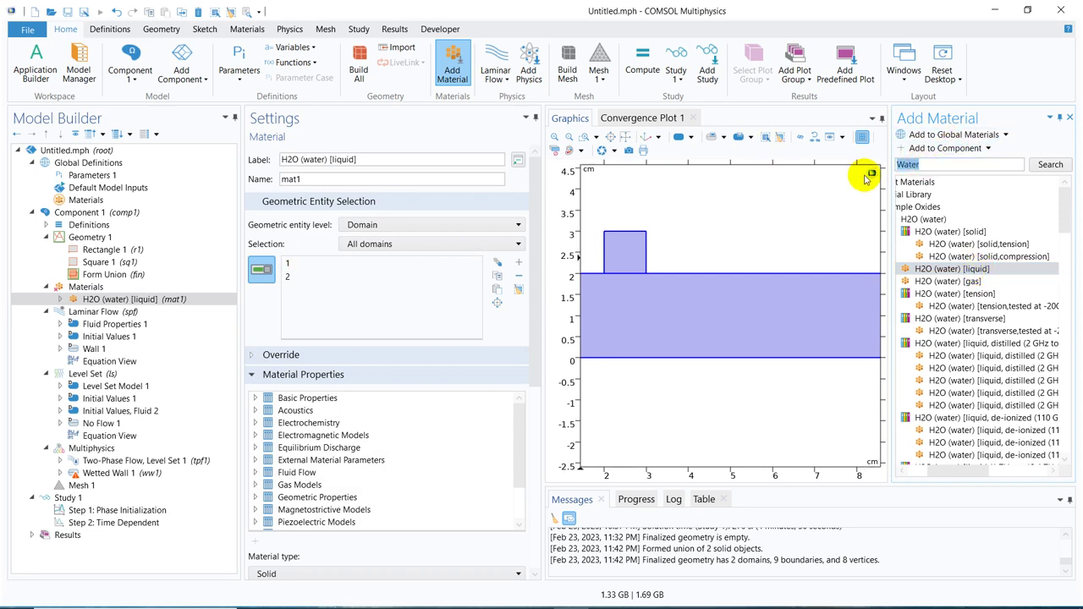
pyautogui.press('Return')
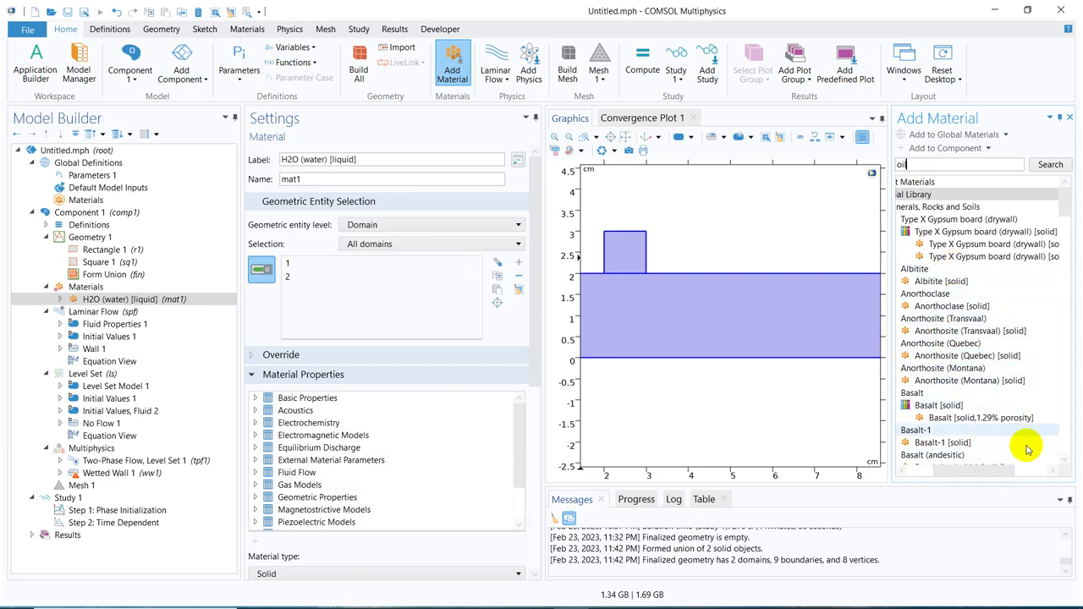
pyautogui.moveTo(993, 471); pyautogui.dragTo(962, 478)
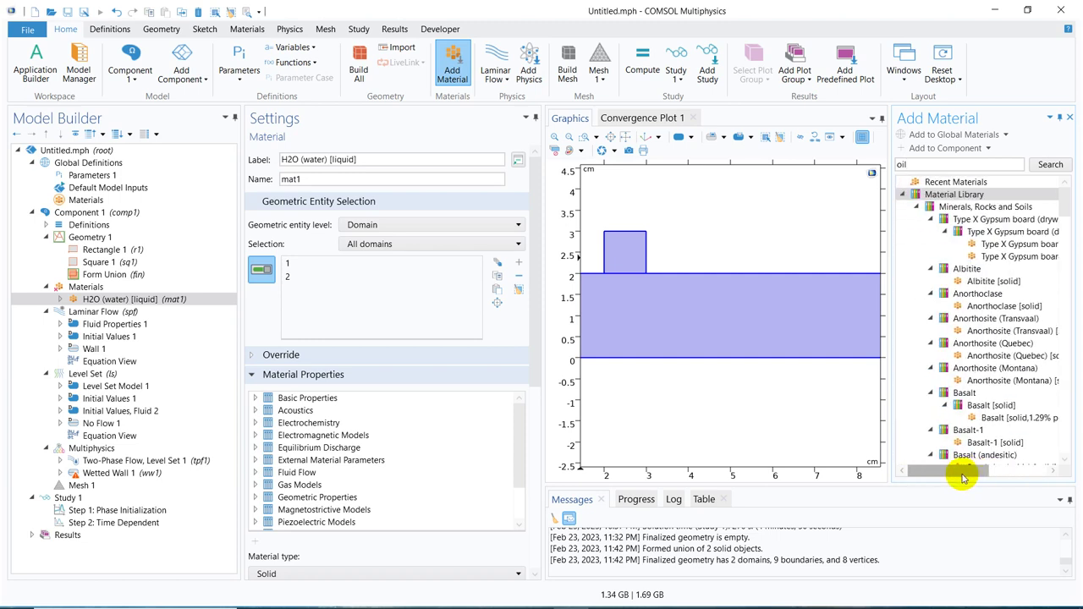
pyautogui.moveTo(963, 478)
pyautogui.mouseDown()
pyautogui.moveTo(1027, 460)
pyautogui.moveTo(976, 463)
pyautogui.mouseUp()
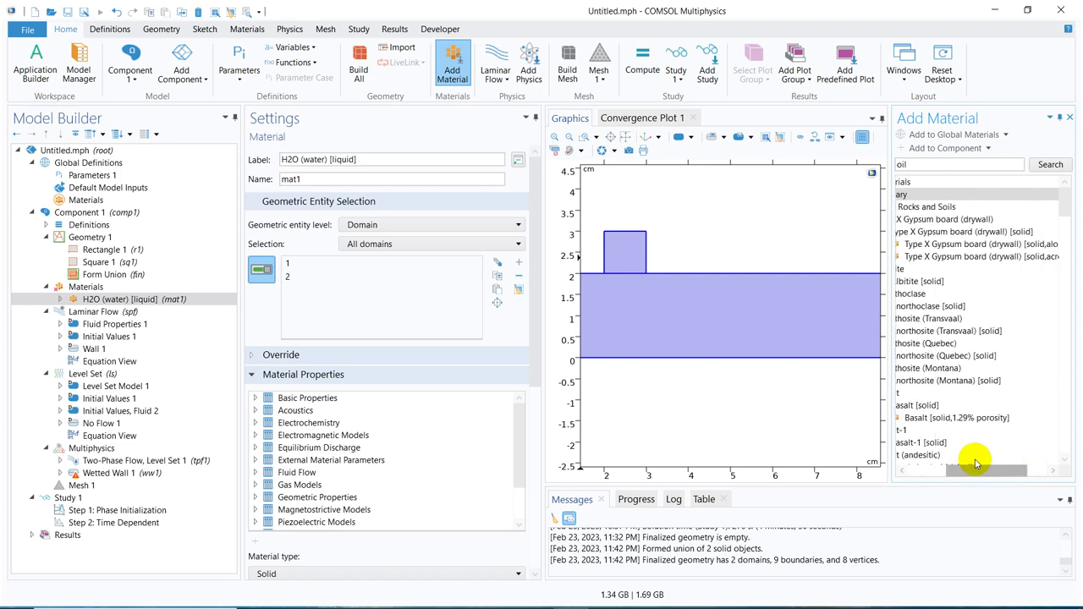
pyautogui.click(976, 463)
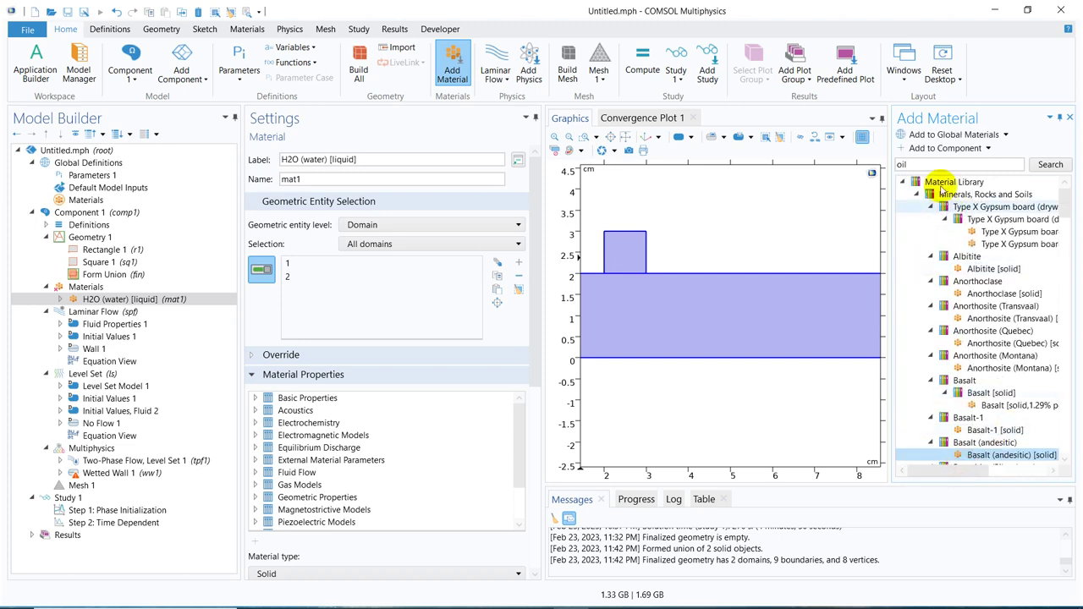
pyautogui.moveTo(1068, 205); pyautogui.dragTo(1069, 228)
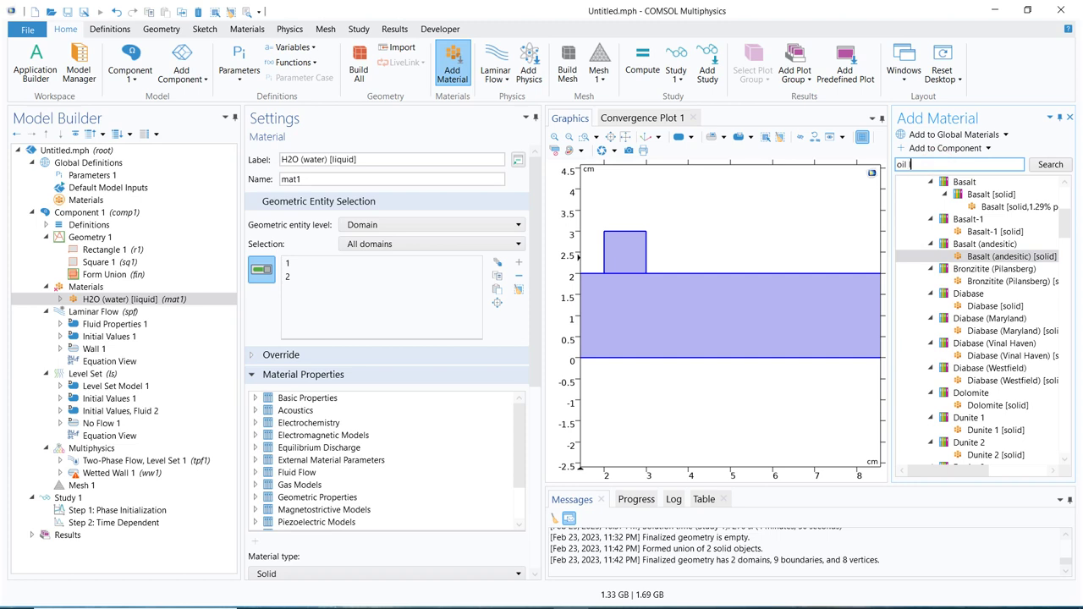
pyautogui.press('Return')
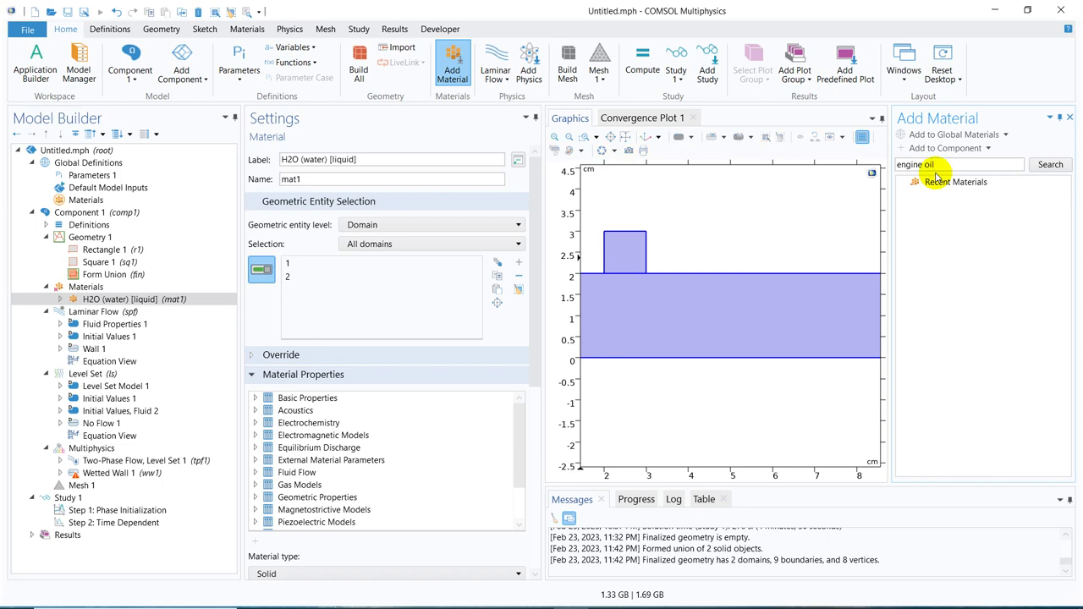
# - Search the material library for engine oil, add Engine oil to the component and assign it to the rectangular channel domain
pyautogui.press('Return')
pyautogui.click(974, 221)
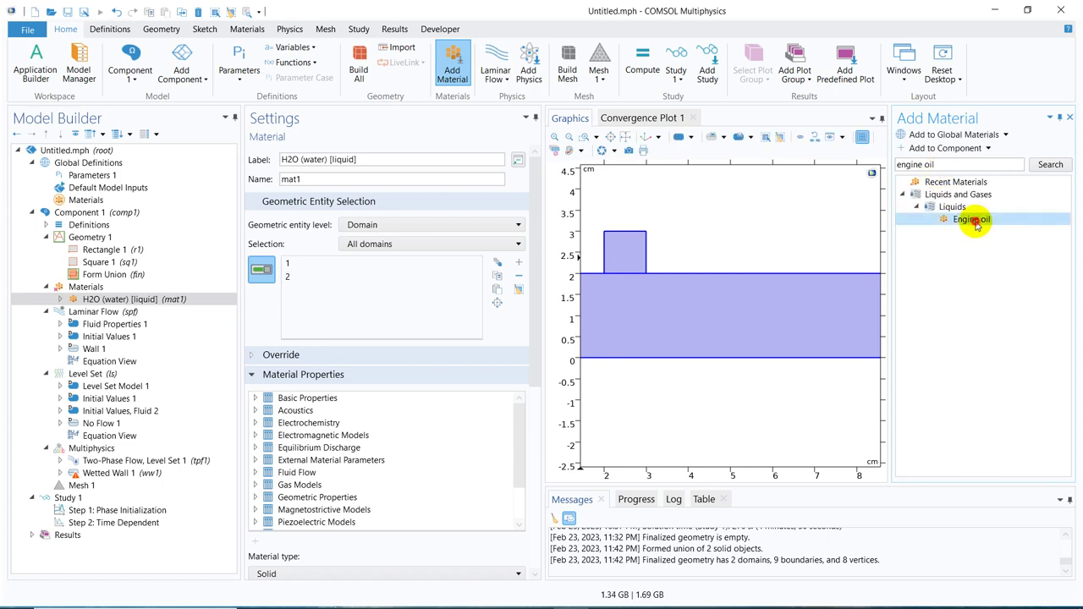
pyautogui.doubleClick(973, 221)
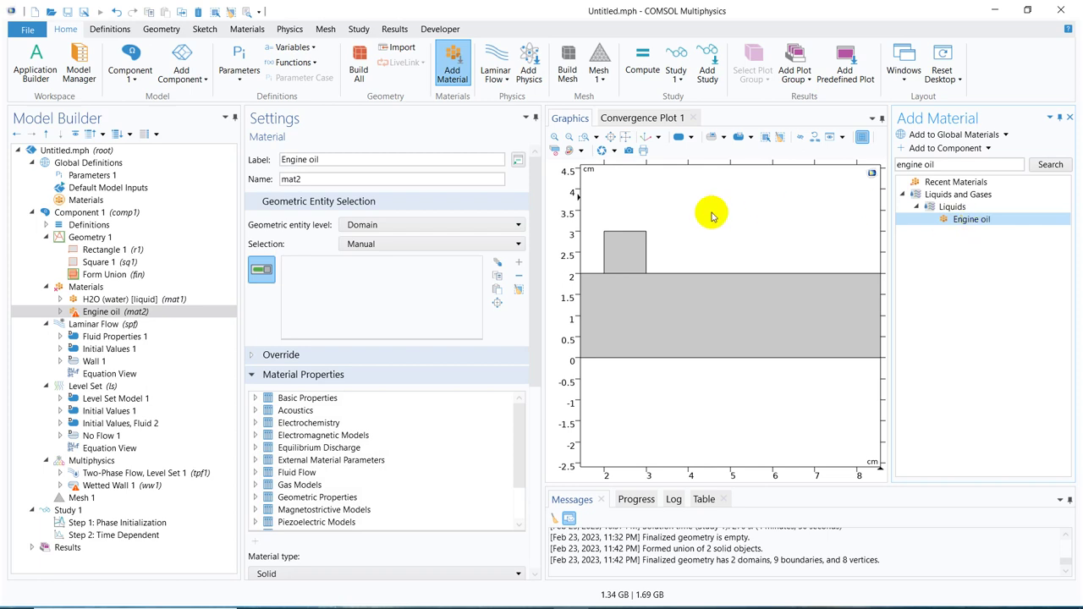
pyautogui.click(629, 304)
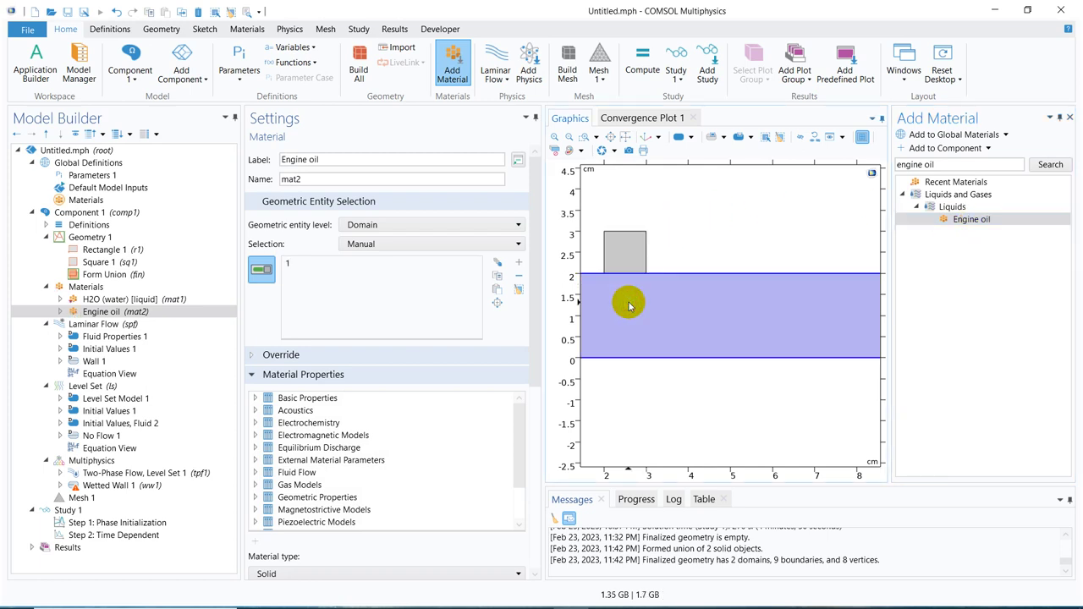
# - Add a laminar flow inlet on the channel's left edge with a normal inflow velocity of 0.001 m/s
pyautogui.click(138, 298)
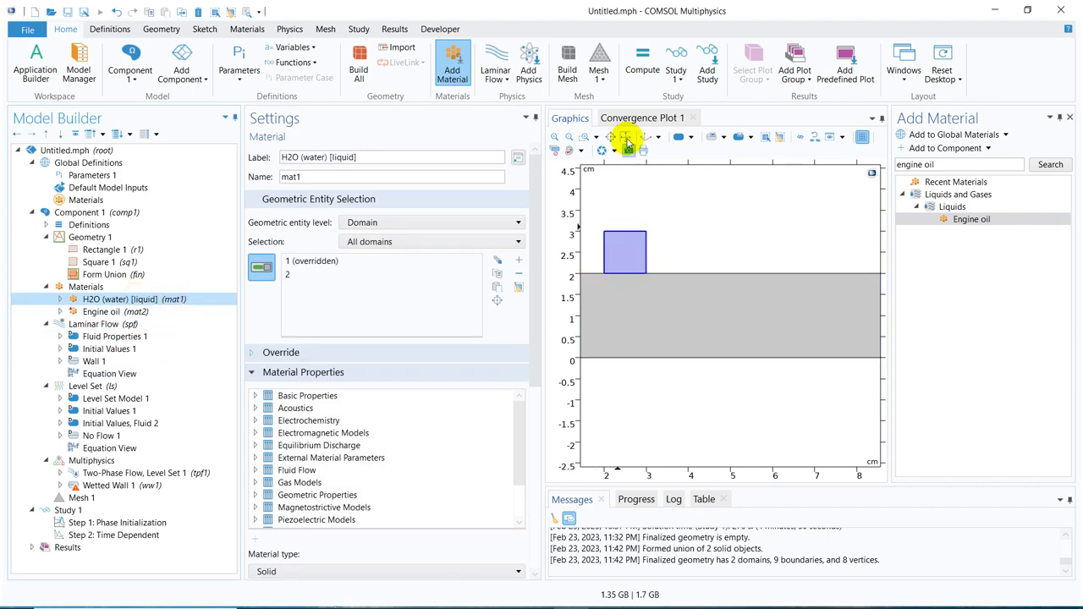
pyautogui.click(626, 139)
pyautogui.click(123, 326)
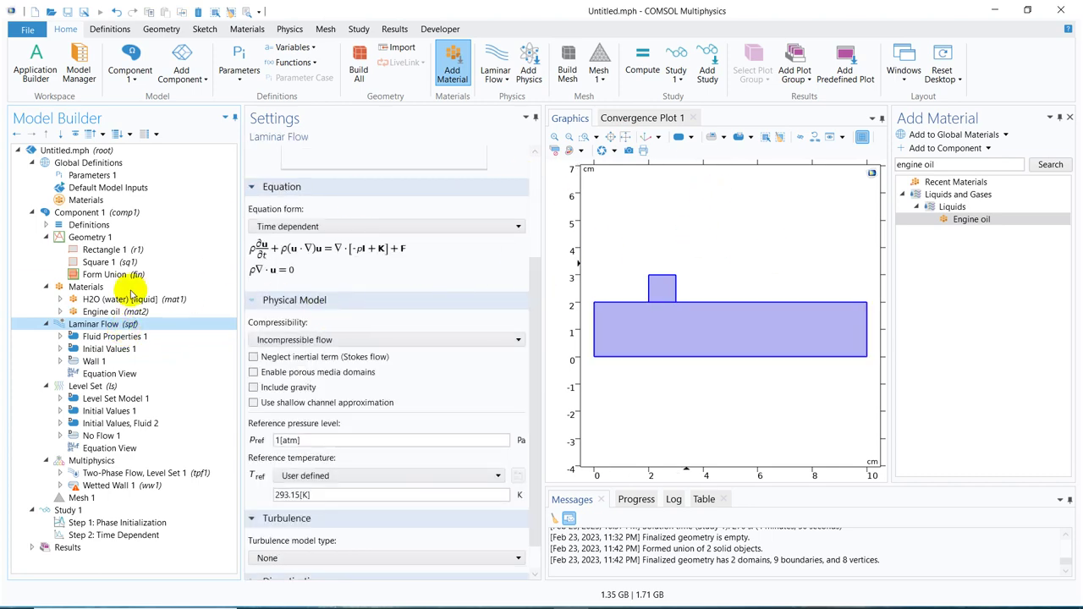
pyautogui.rightClick(137, 324)
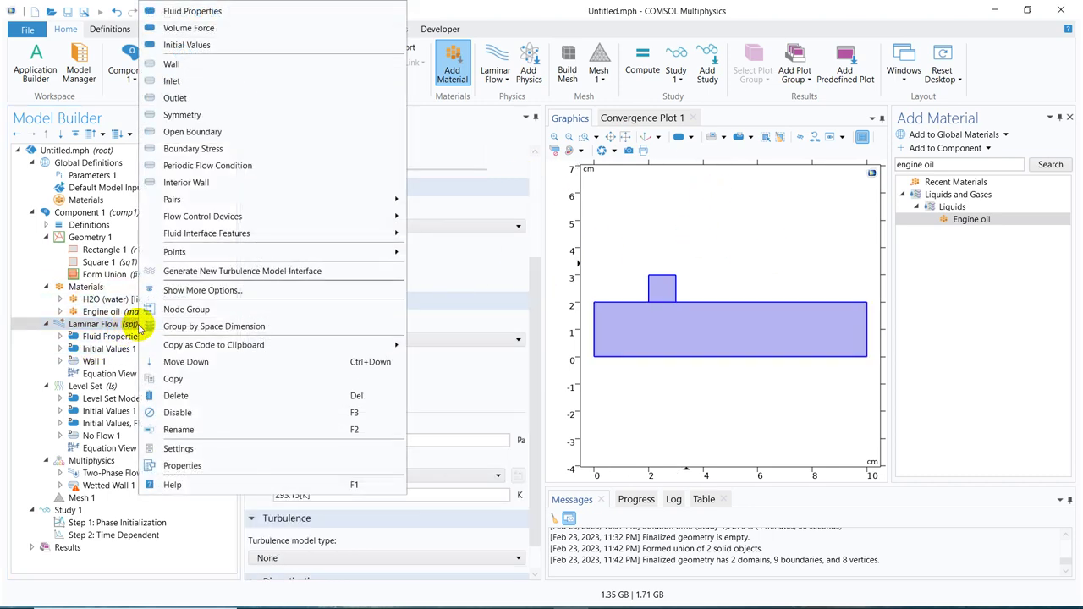
pyautogui.click(219, 75)
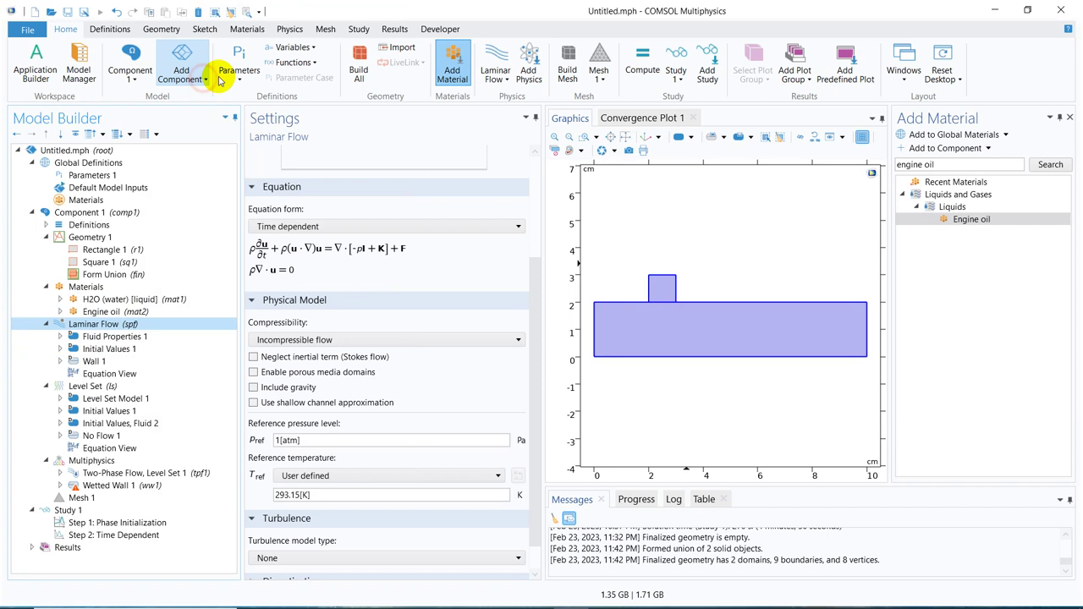
pyautogui.click(595, 330)
pyautogui.click(303, 459)
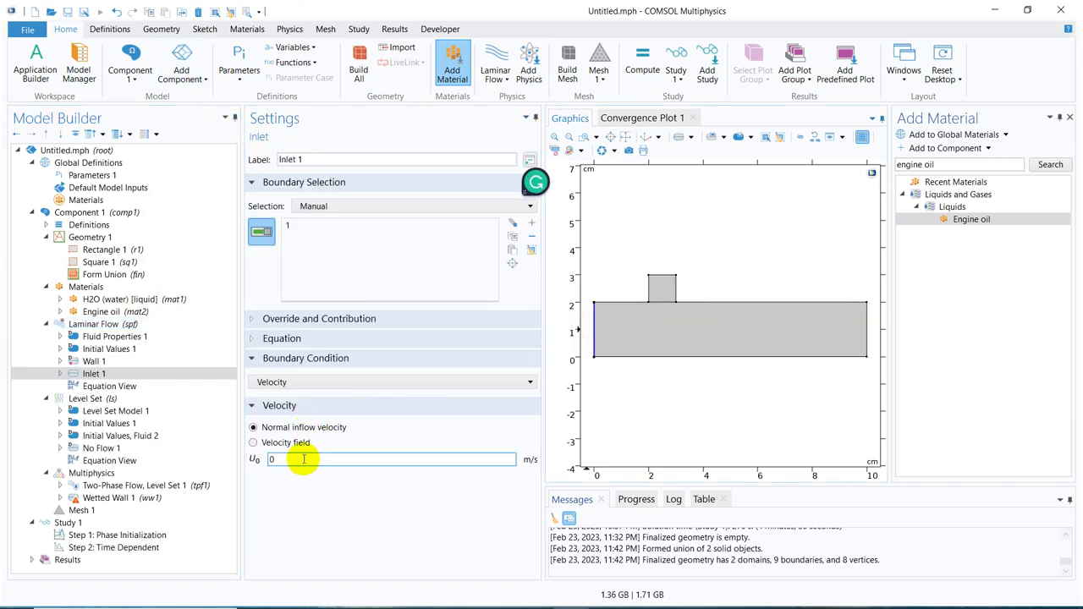
pyautogui.hotkey('ctrl', 'a')
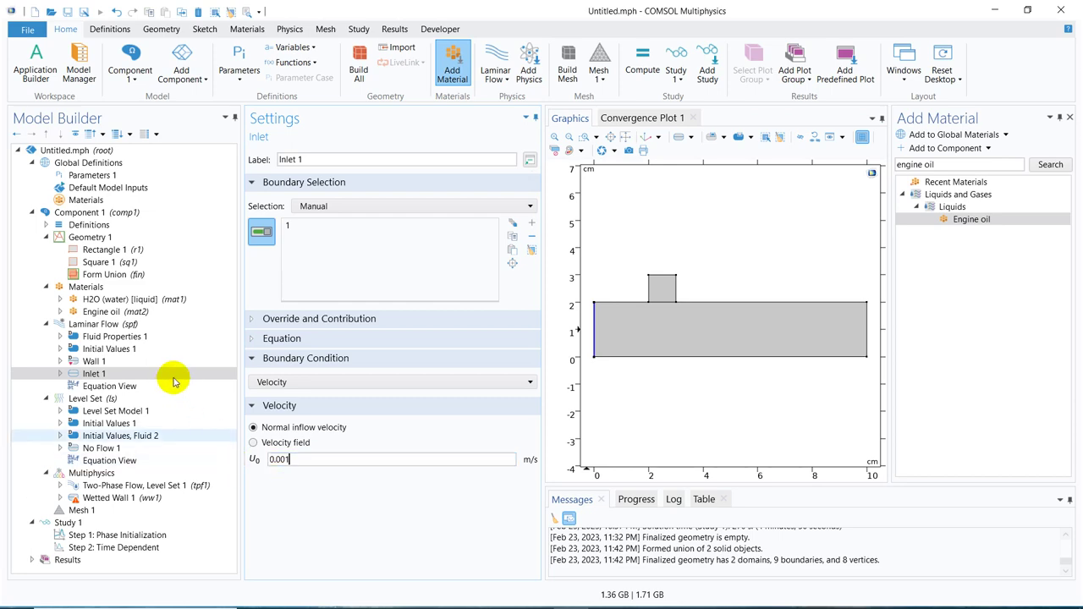
# - Add a second laminar flow inlet on the square's top edge with a normal inflow velocity of 0.01 m/s
pyautogui.click(151, 325)
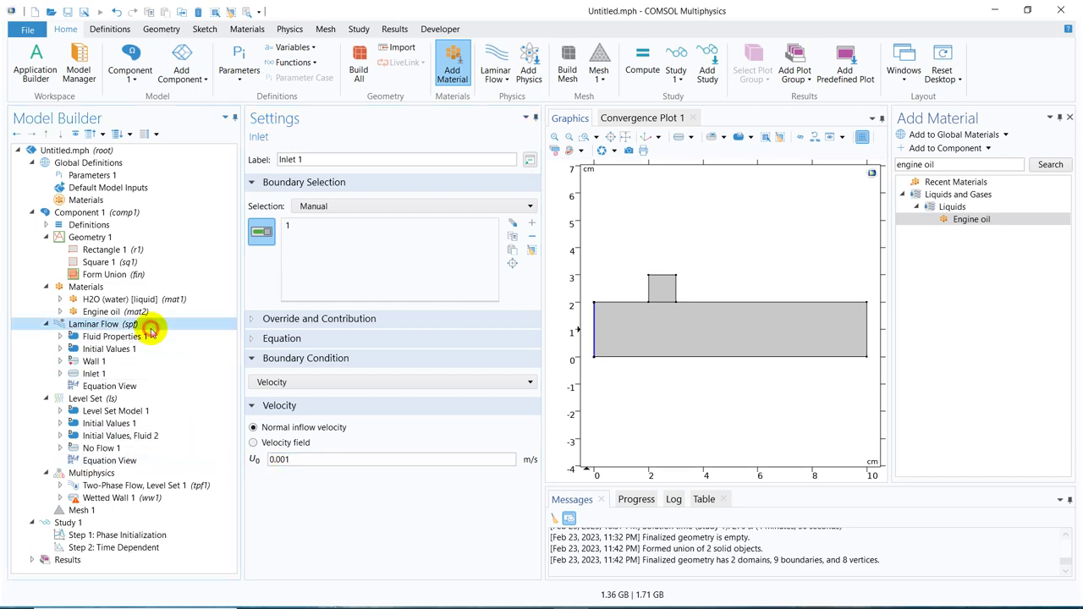
pyautogui.rightClick(151, 327)
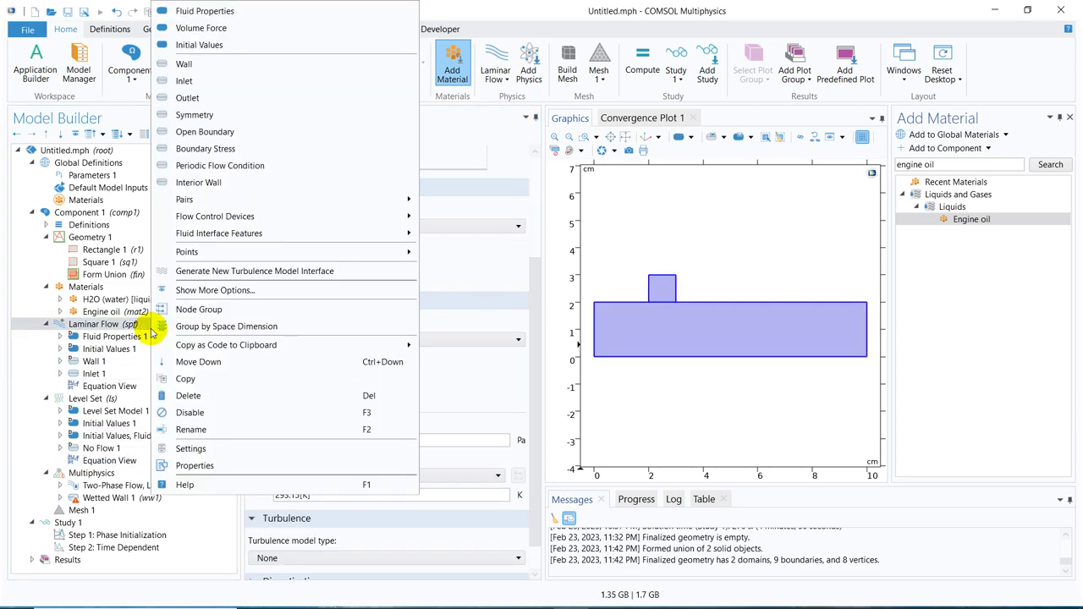
pyautogui.click(222, 84)
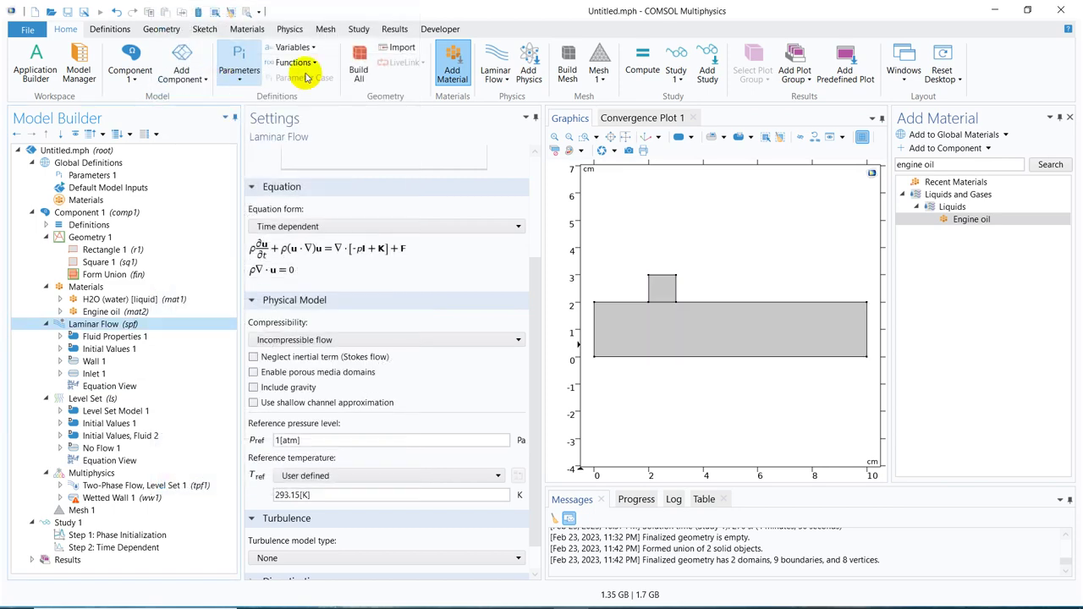
pyautogui.click(662, 275)
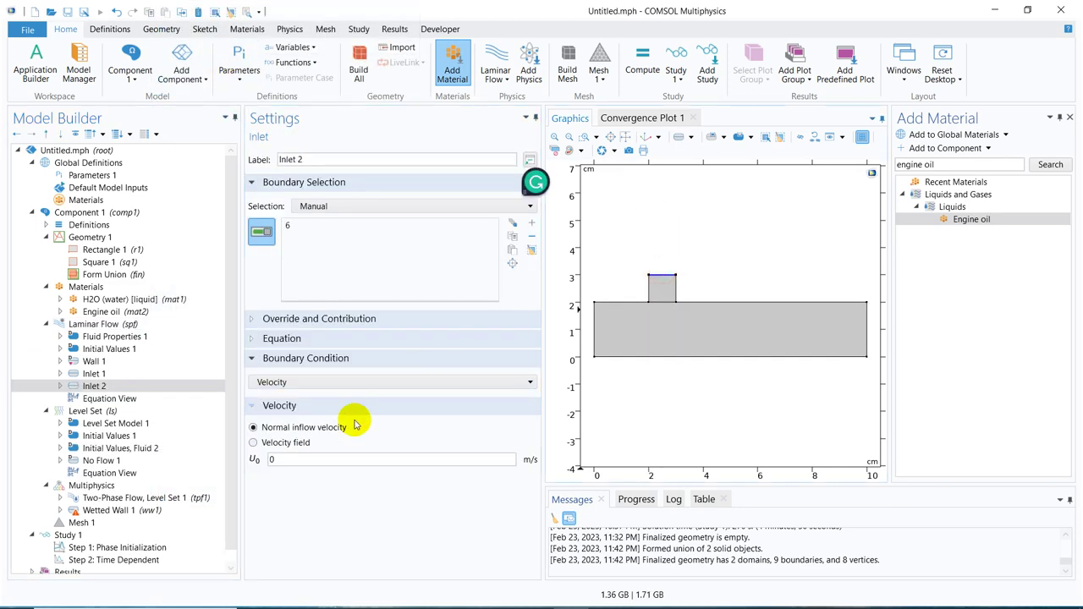
pyautogui.click(291, 459)
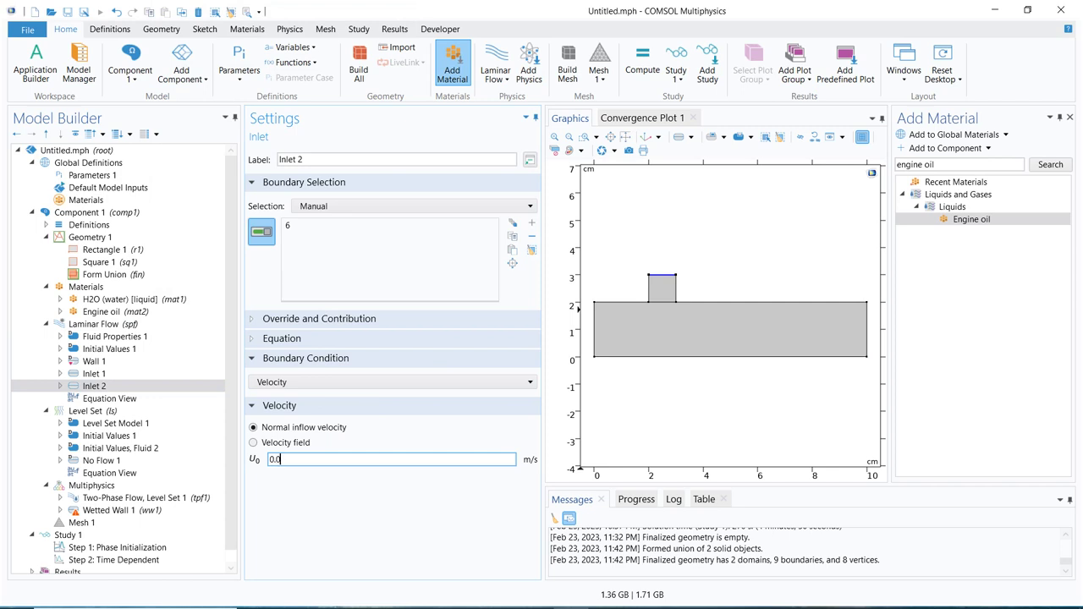
pyautogui.write('.01')
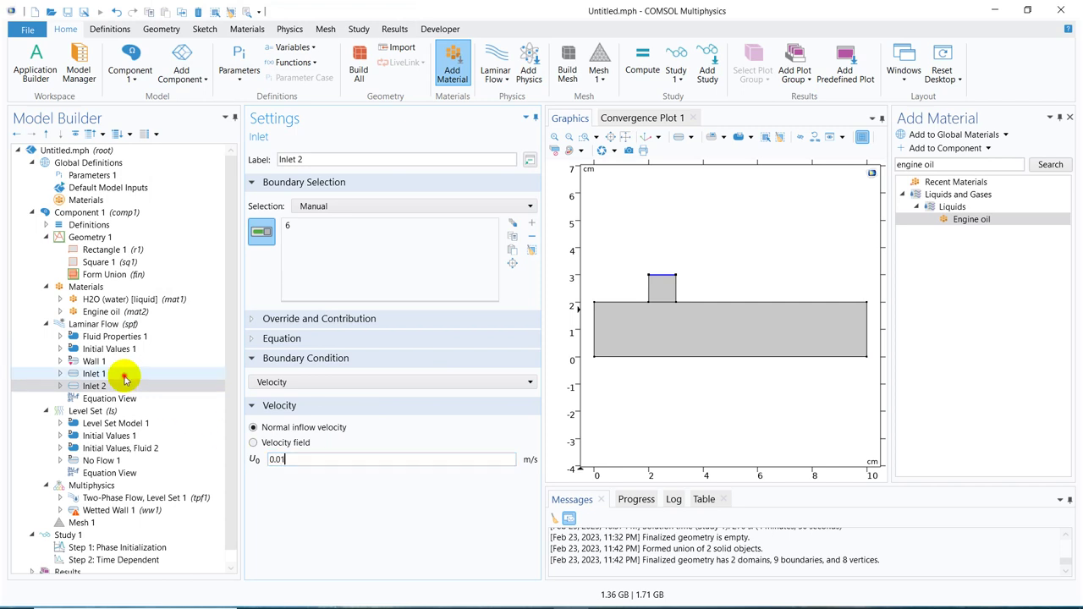
pyautogui.click(124, 374)
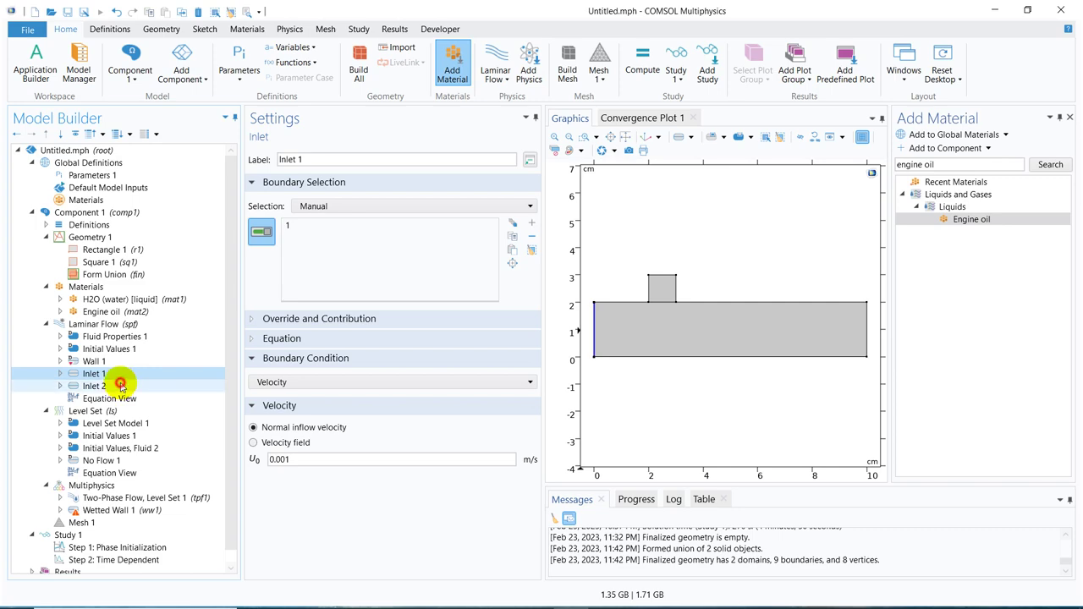
pyautogui.click(121, 386)
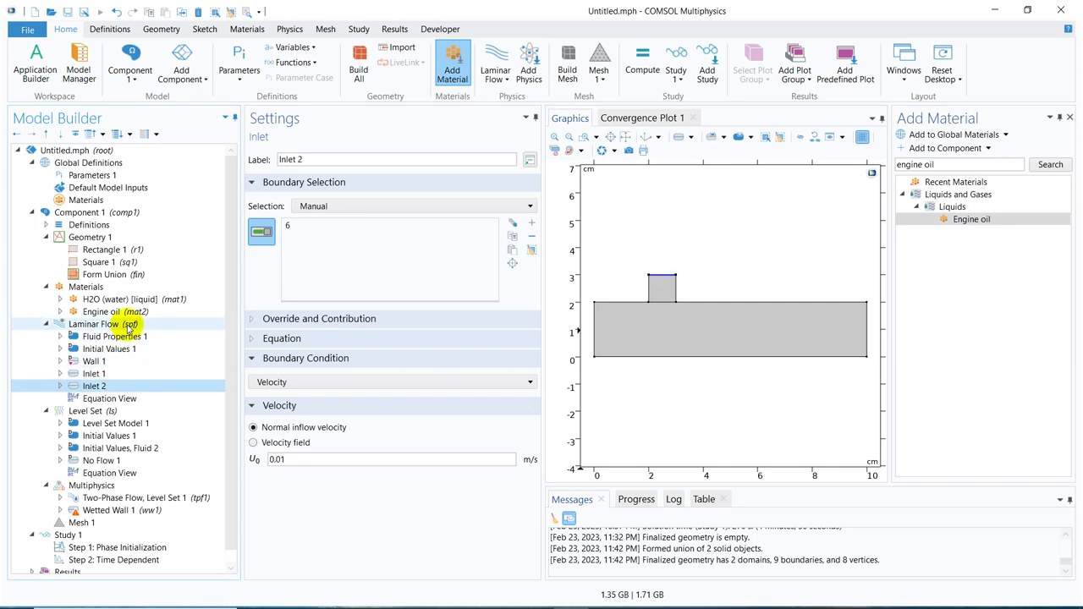
# - Add a laminar flow outlet on the channel's right edge and close the material library
pyautogui.click(125, 325)
pyautogui.rightClick(127, 325)
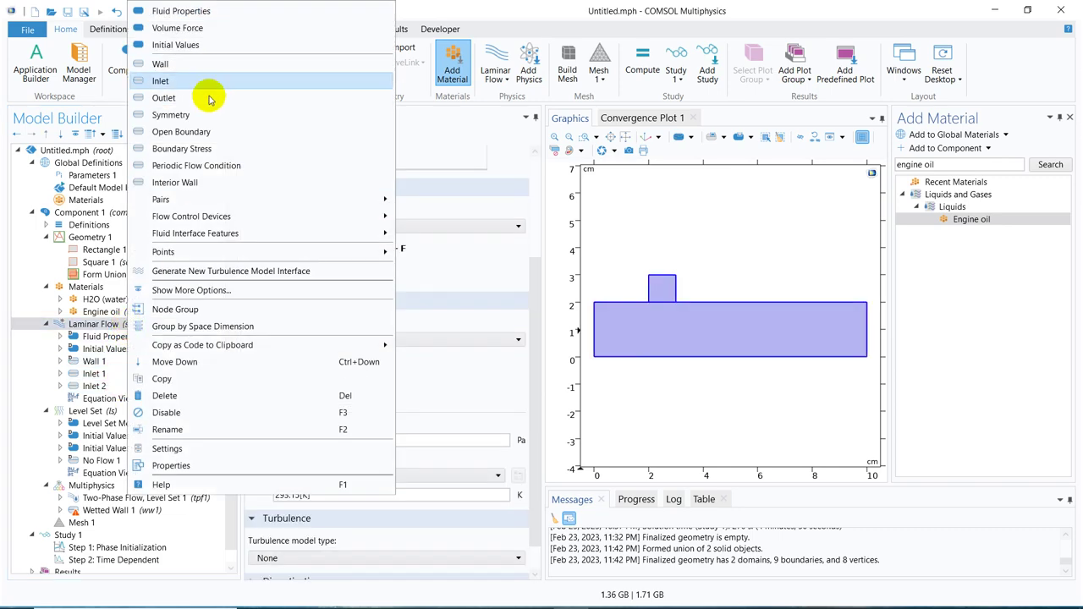
pyautogui.click(209, 98)
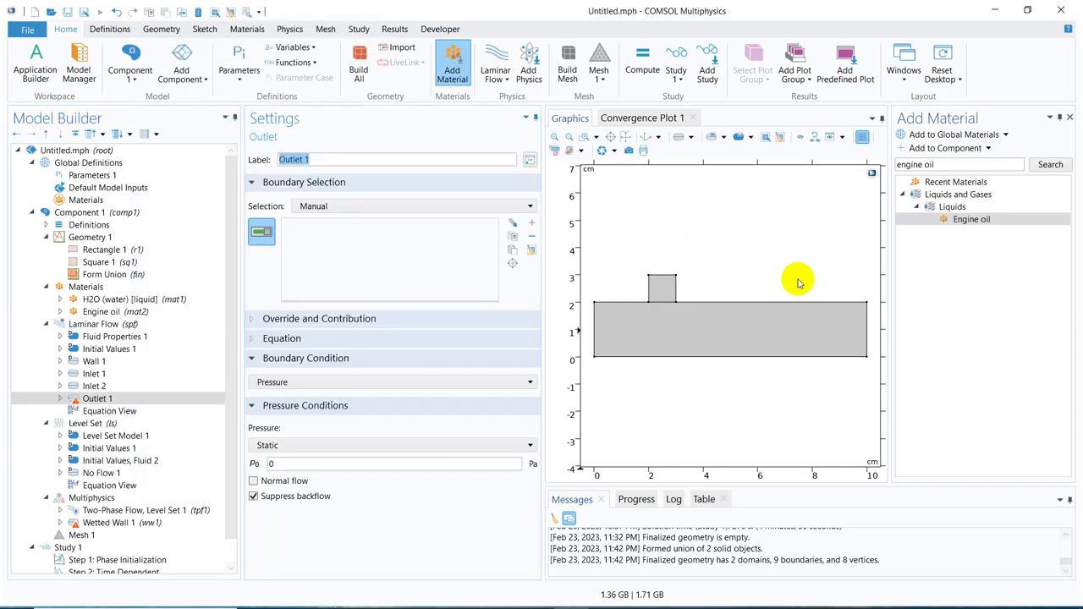
pyautogui.click(867, 329)
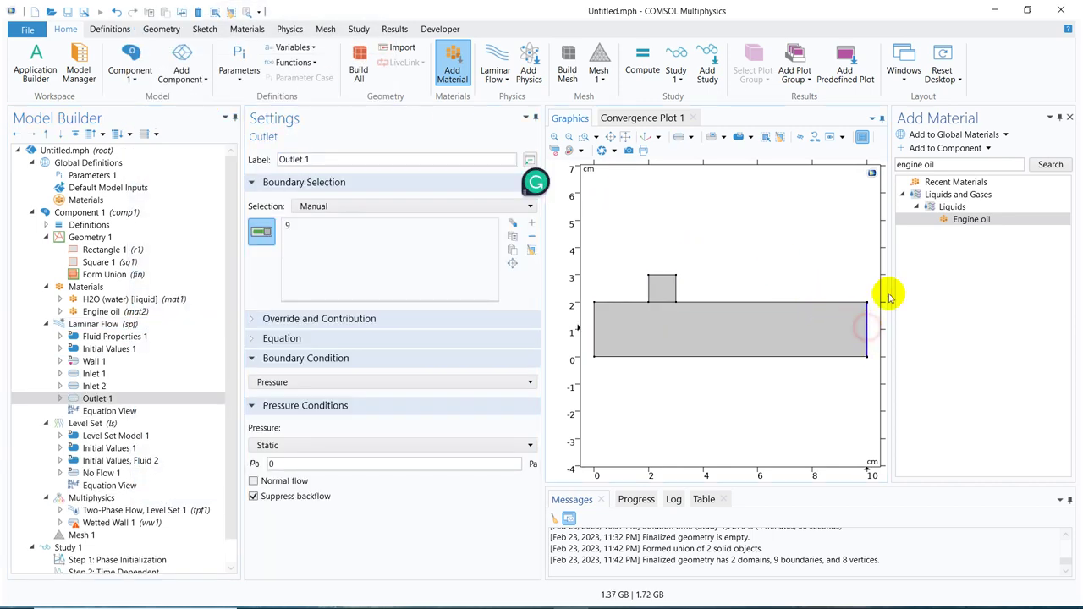
pyautogui.click(1073, 119)
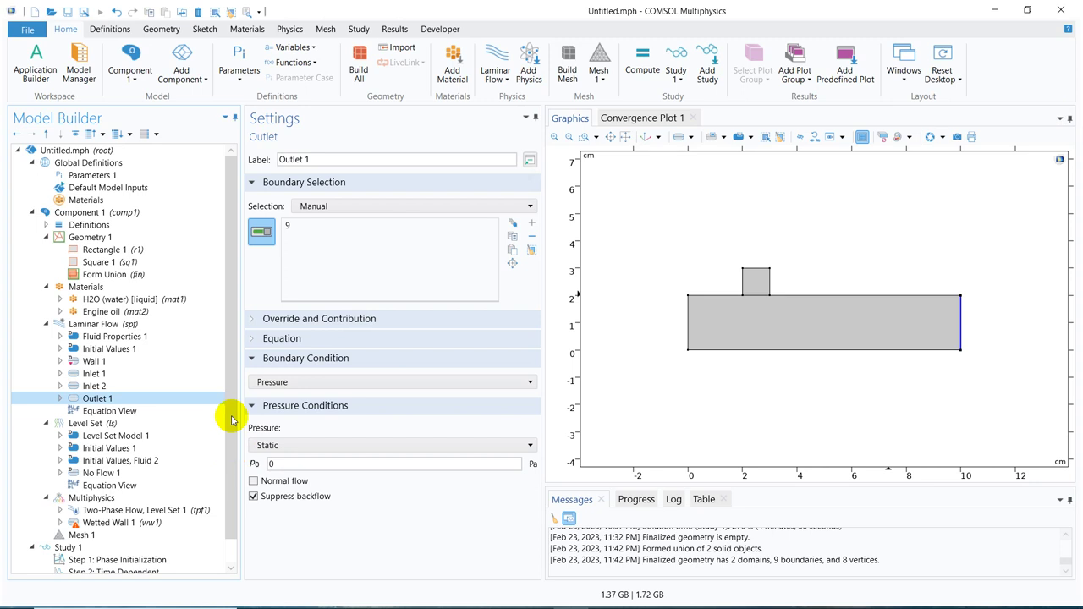
# - Assign the rectangular channel domain to the level set's Initial Values, Fluid 2
pyautogui.scroll(-1, 232, 420)
pyautogui.click(119, 399)
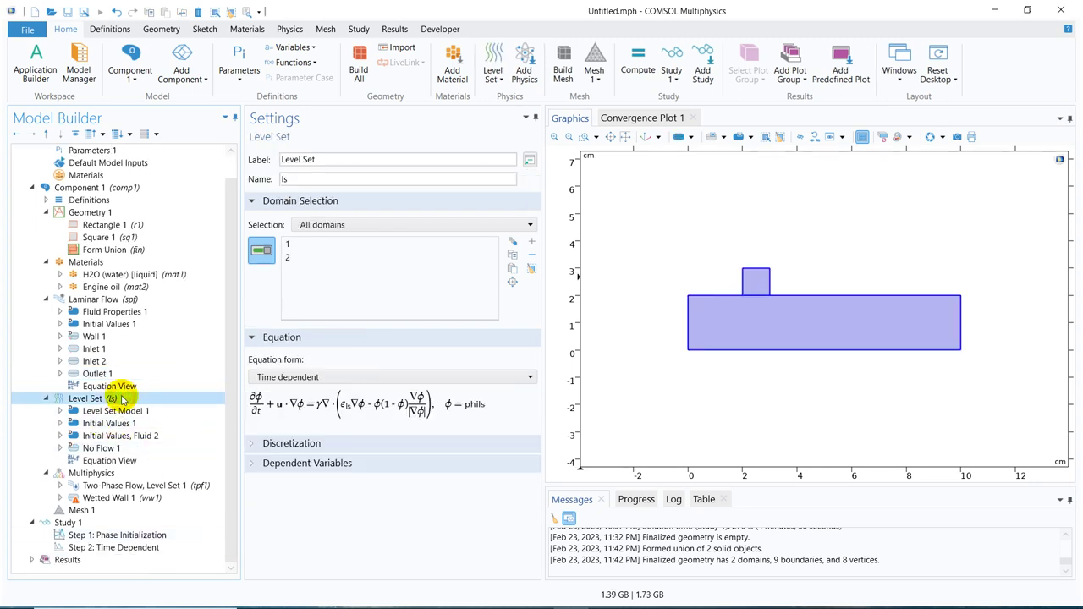
pyautogui.click(125, 411)
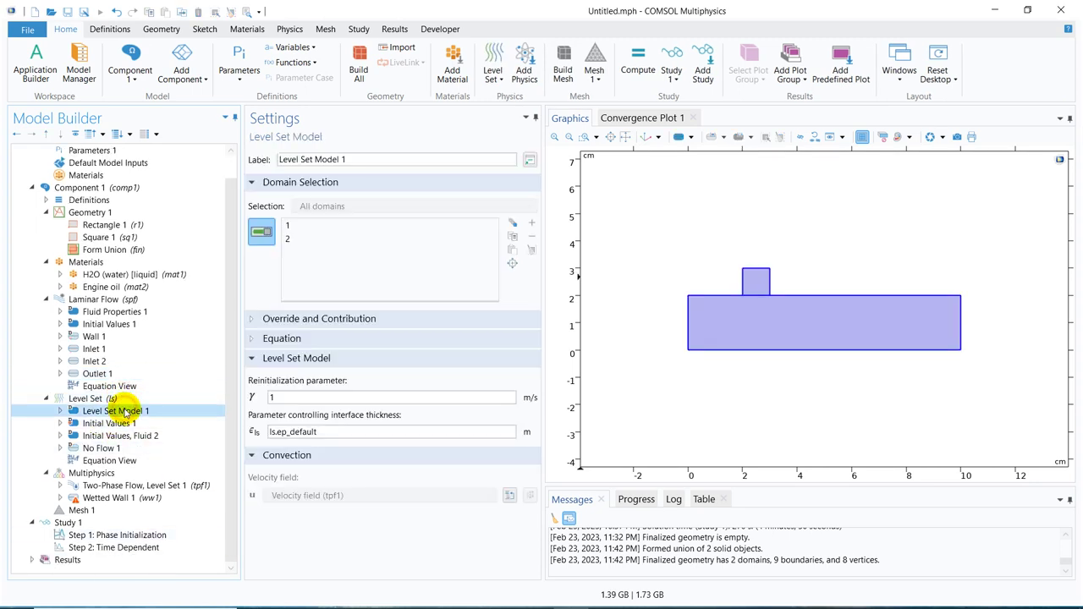
pyautogui.click(119, 425)
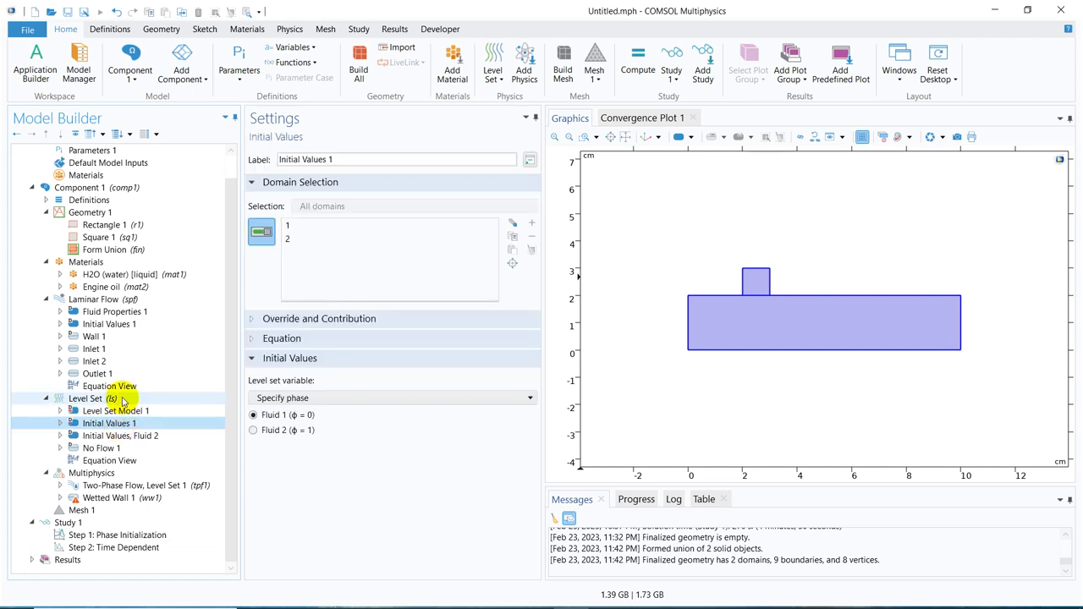
pyautogui.click(122, 399)
pyautogui.click(125, 436)
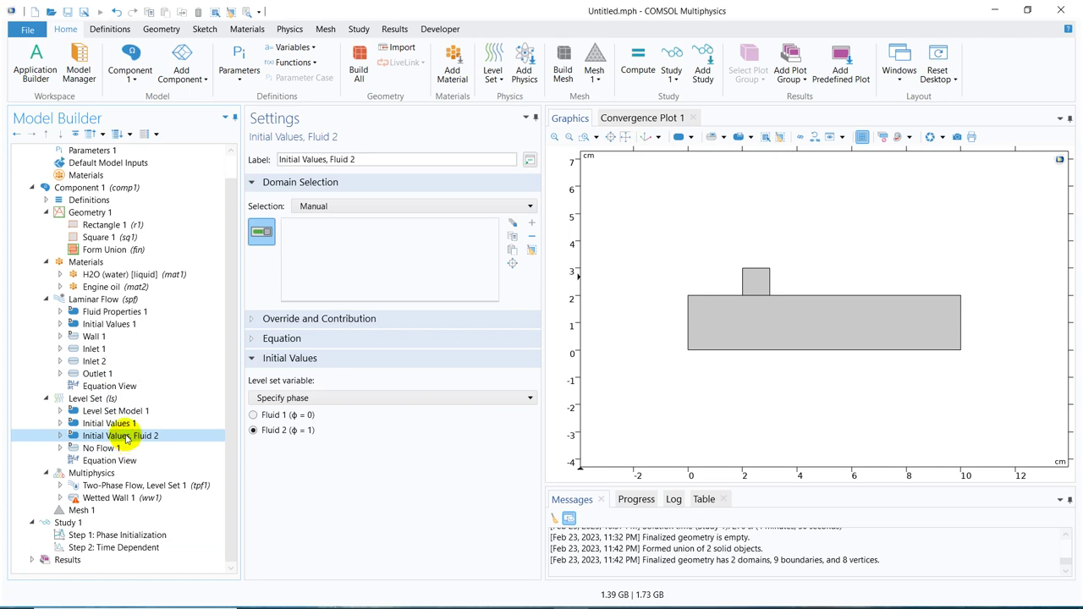
pyautogui.click(130, 429)
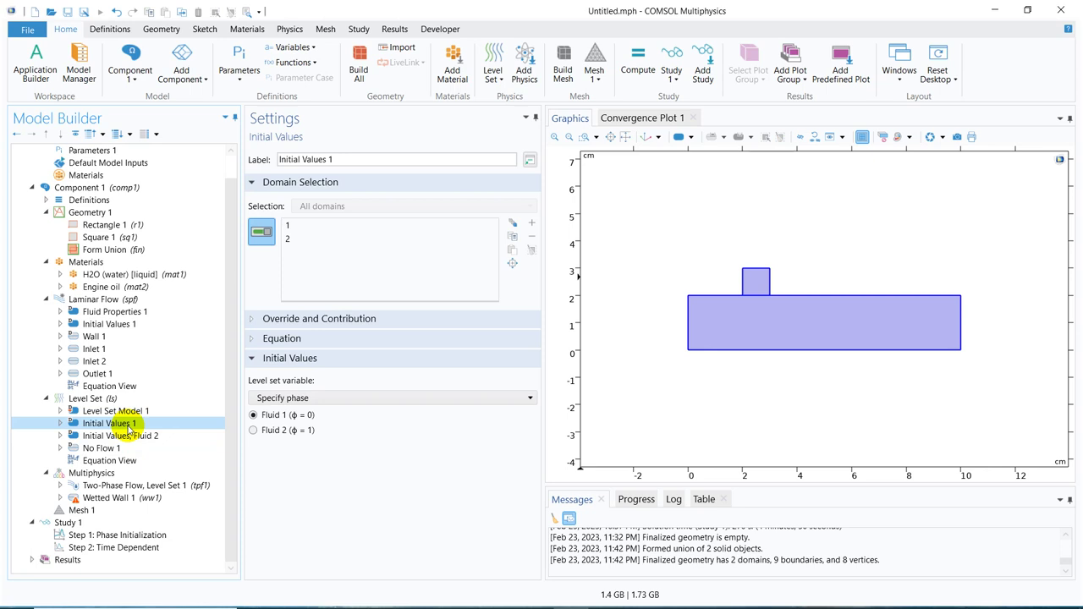
pyautogui.click(129, 437)
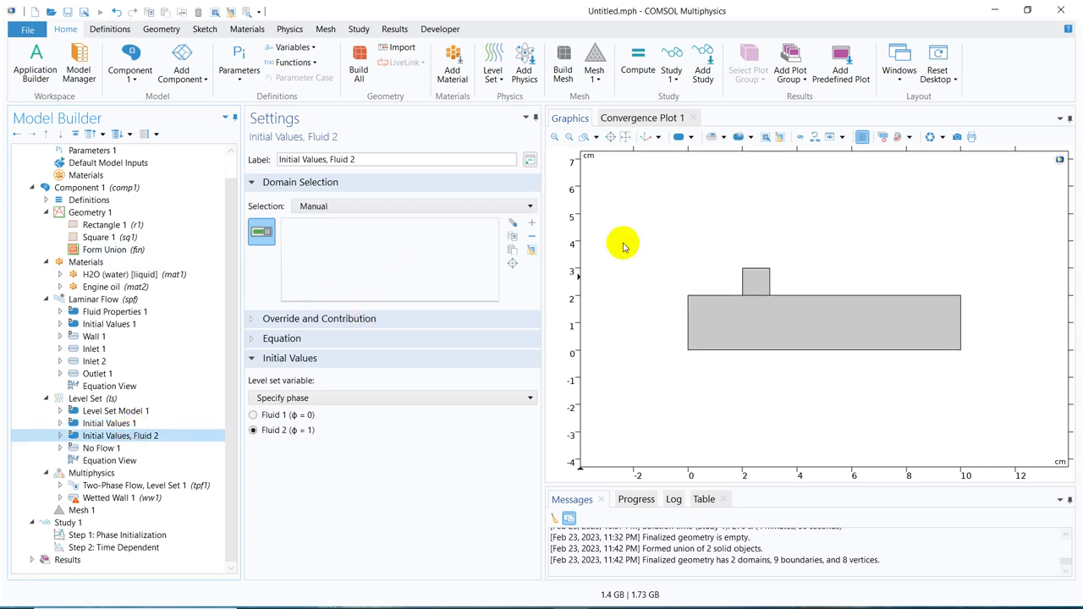
pyautogui.click(754, 307)
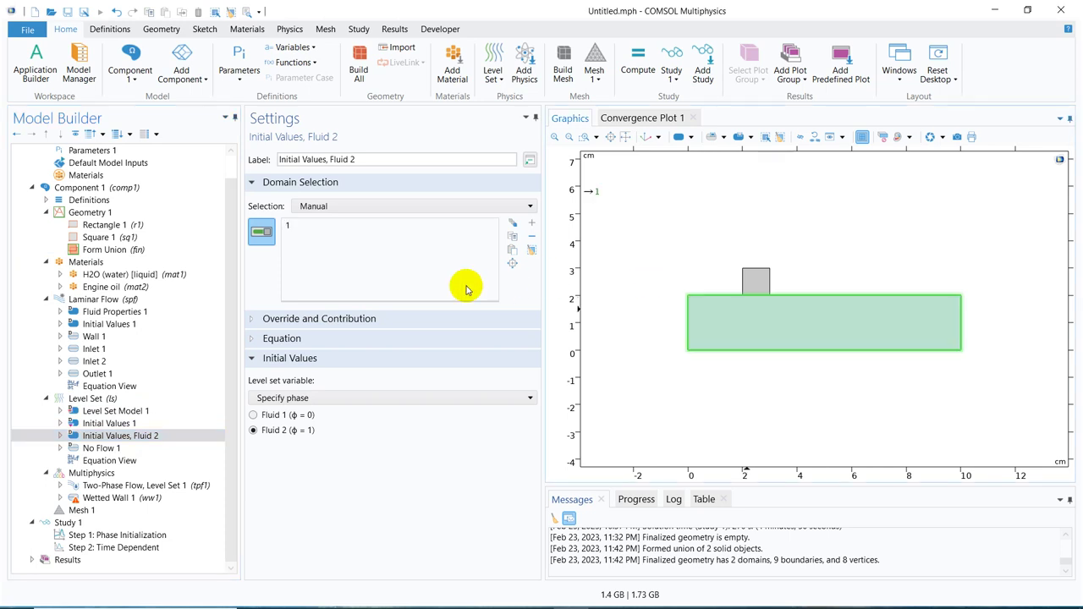
# - Compare the domains assigned to water and engine oil with those of the level set initial values for both fluids
pyautogui.click(159, 277)
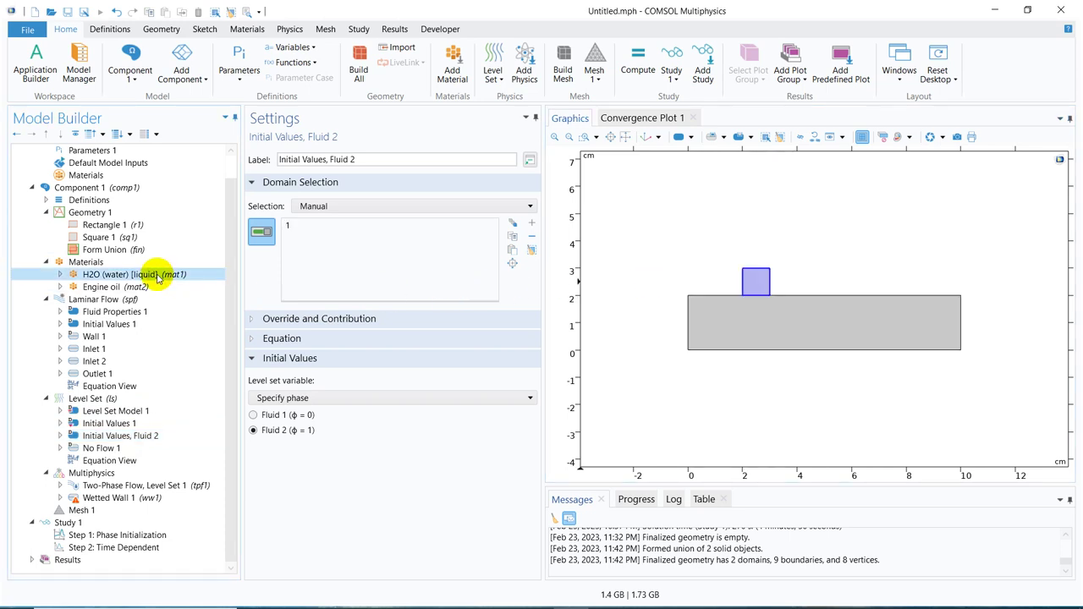
pyautogui.click(154, 286)
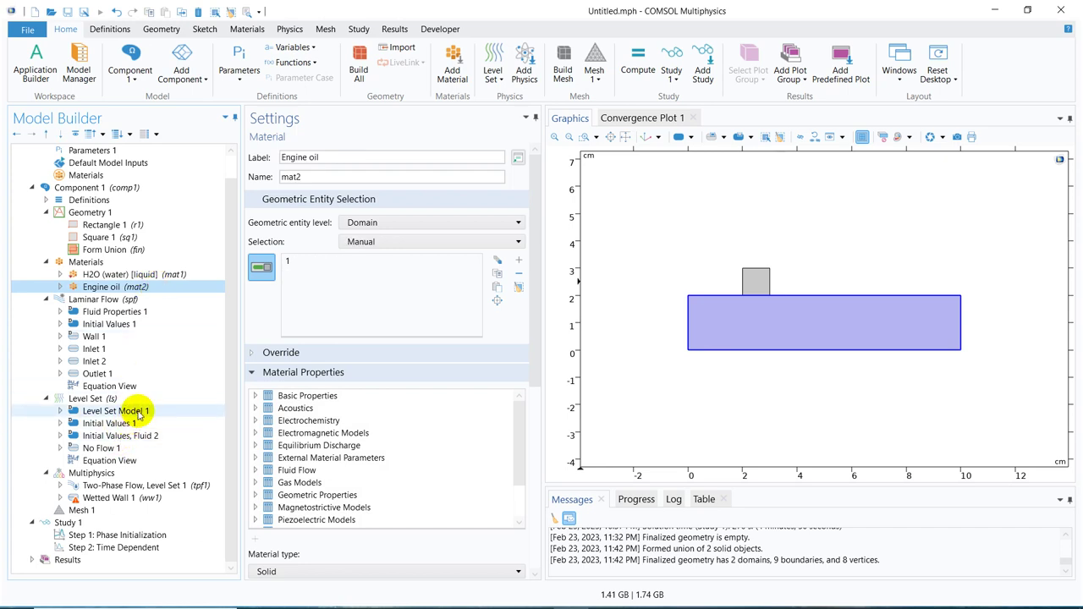
pyautogui.click(154, 279)
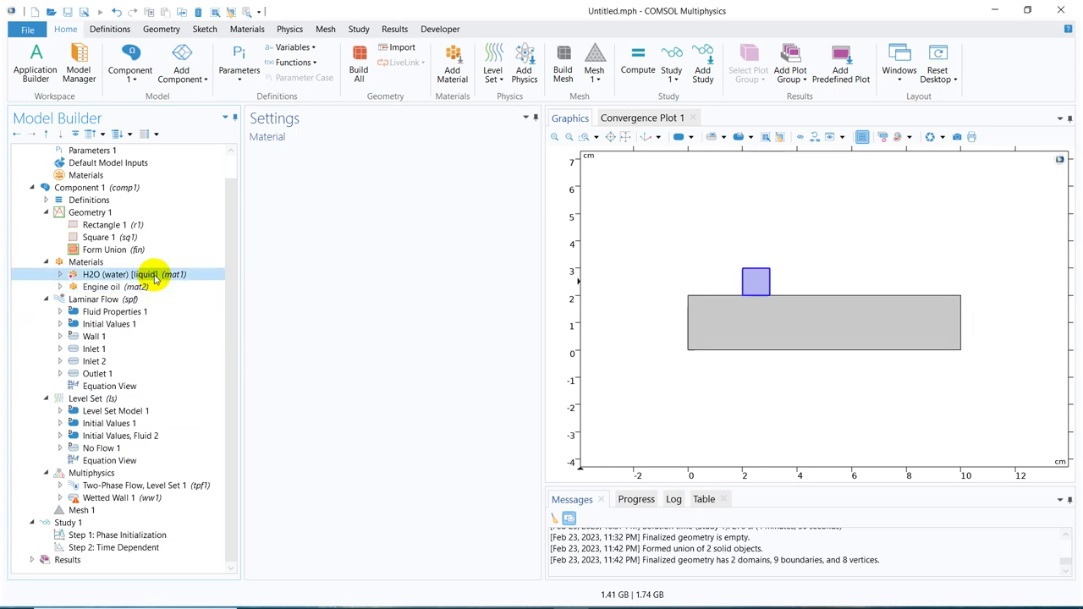
pyautogui.click(136, 424)
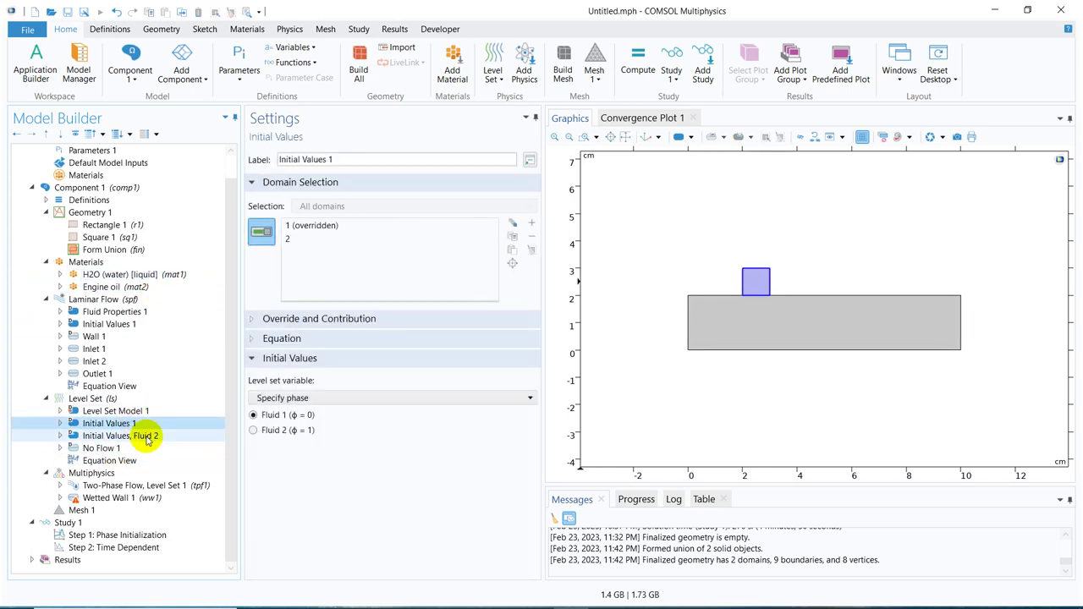
pyautogui.click(144, 436)
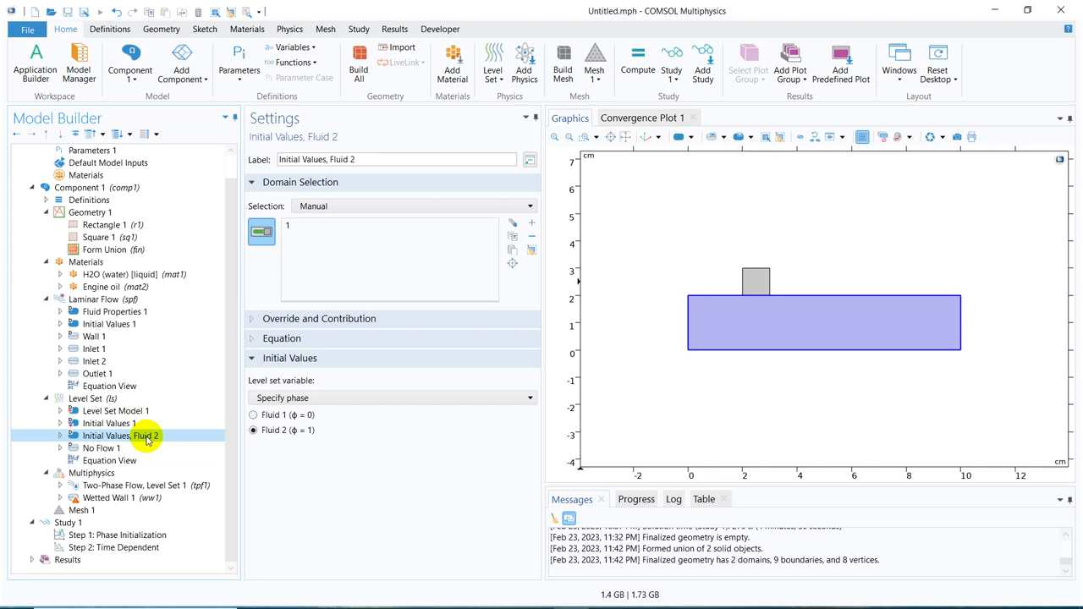
pyautogui.click(133, 423)
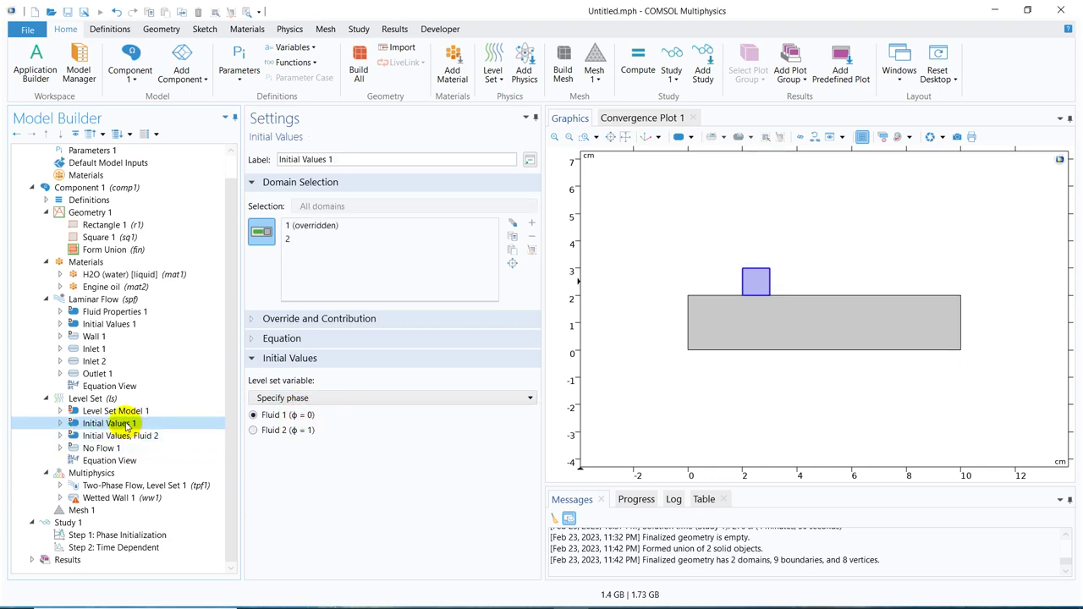
# - Add a level set inlet on the square's top edge with the Fluid 1 (ϕ = 0) condition
pyautogui.click(100, 400)
pyautogui.rightClick(105, 403)
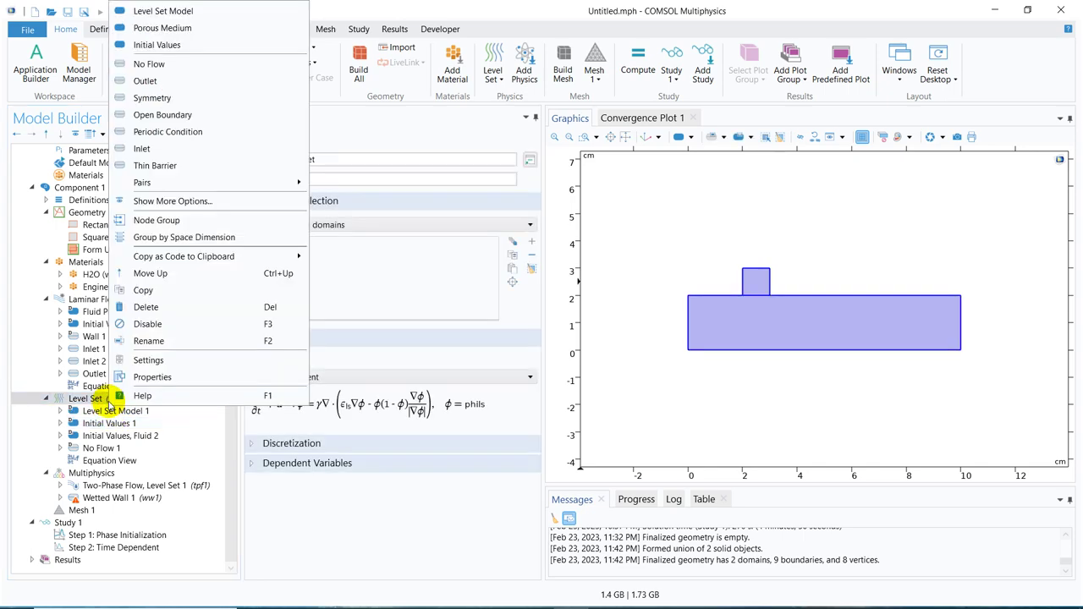
pyautogui.click(142, 148)
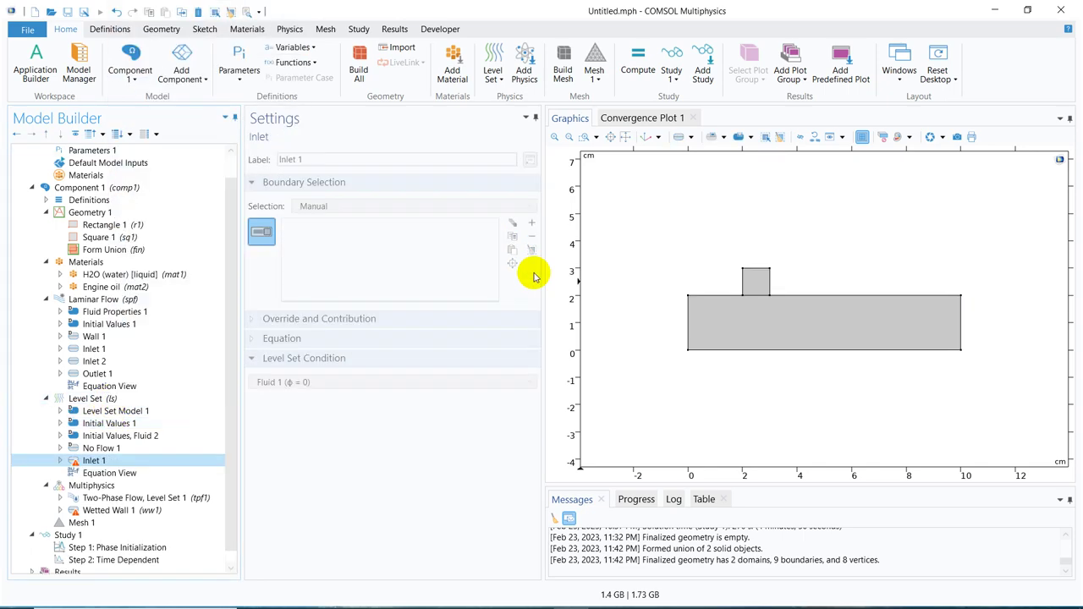
pyautogui.click(687, 313)
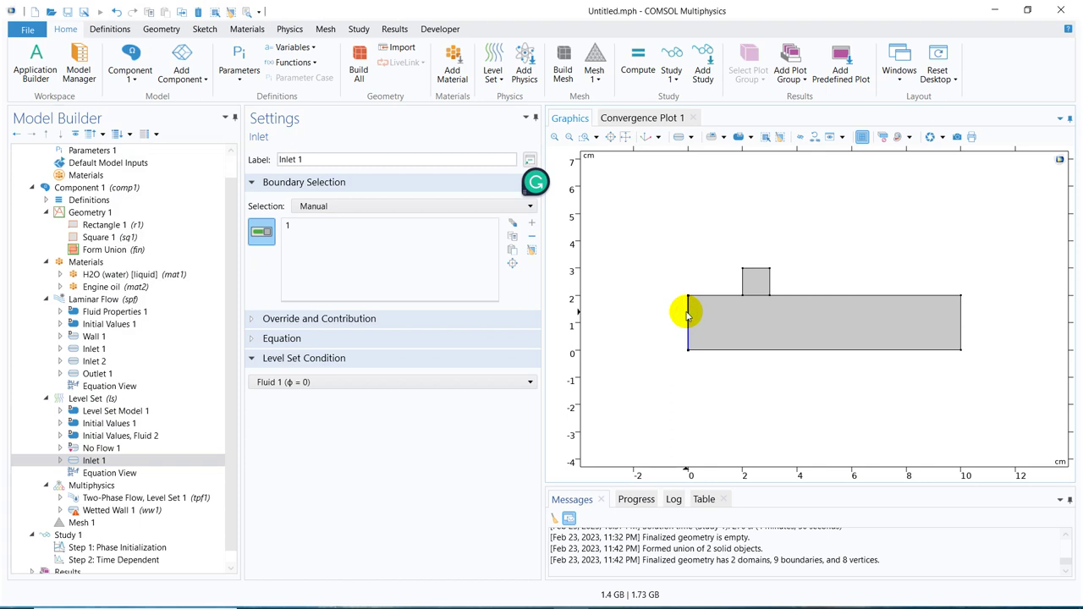
pyautogui.click(423, 382)
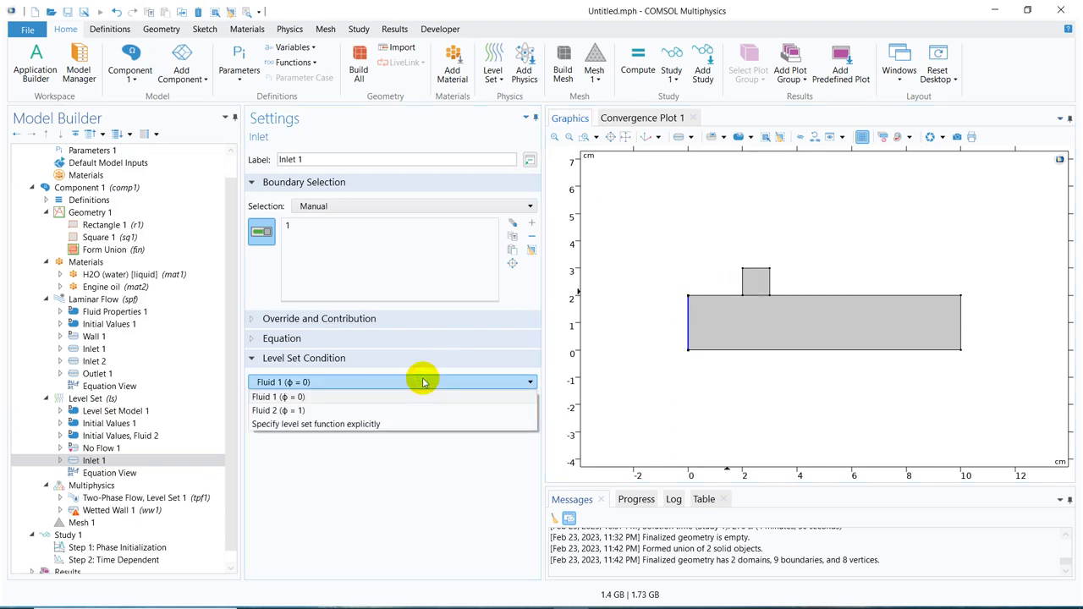
pyautogui.click(424, 382)
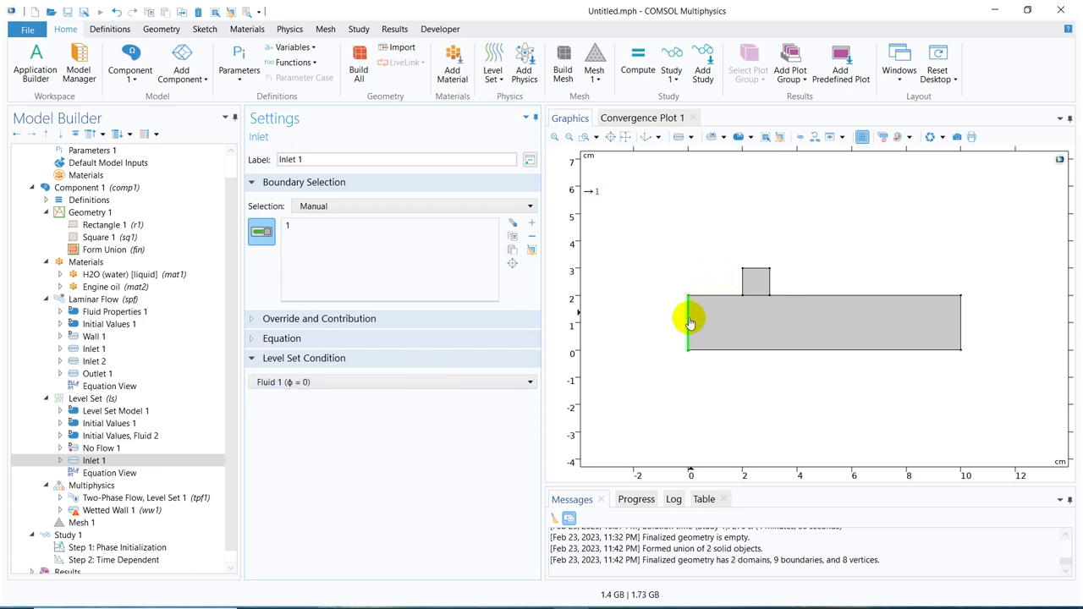
pyautogui.click(760, 271)
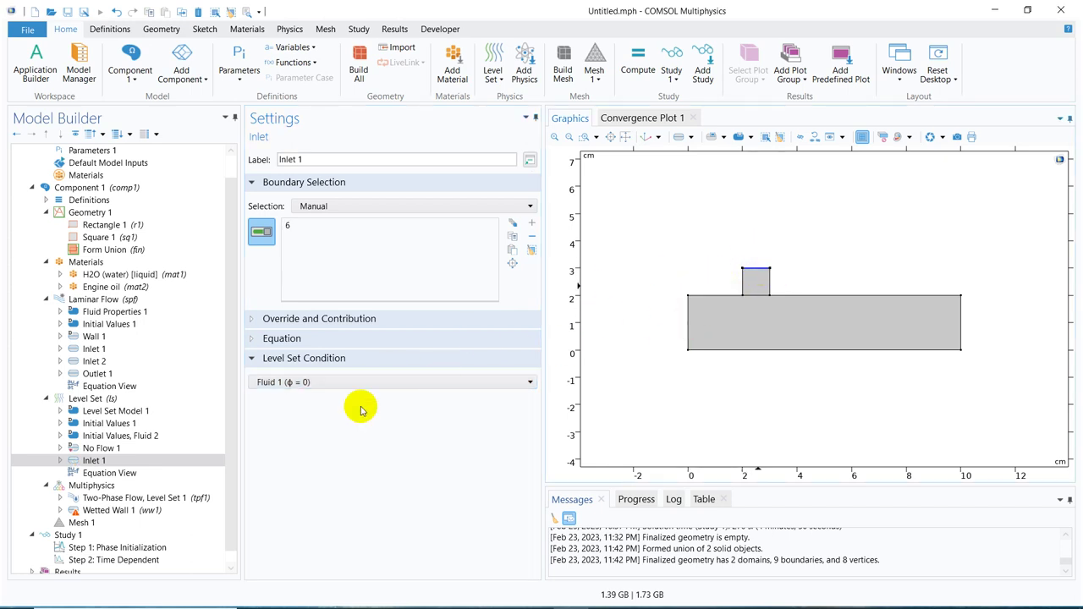
# - Add a second level set inlet on the channel's left edge and set its condition to Fluid 2 (ϕ = 1)
pyautogui.click(115, 398)
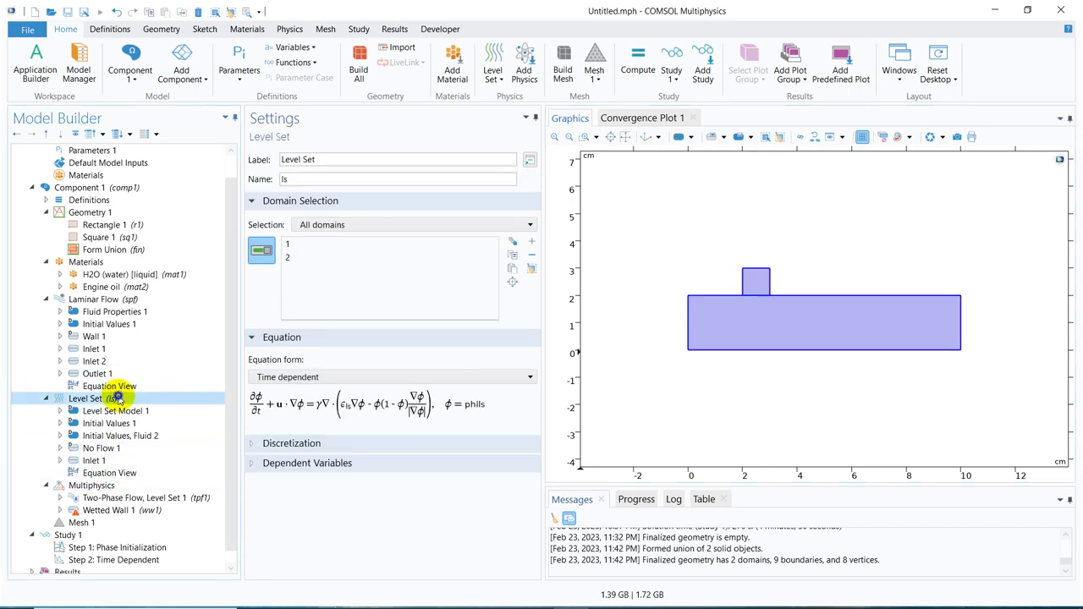
pyautogui.rightClick(118, 399)
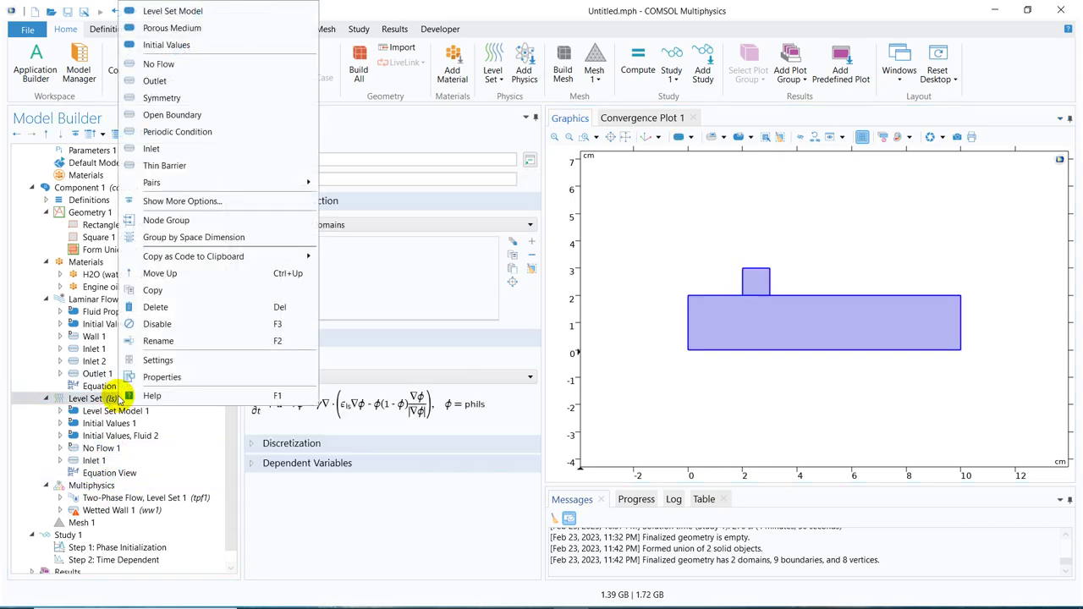
pyautogui.click(199, 145)
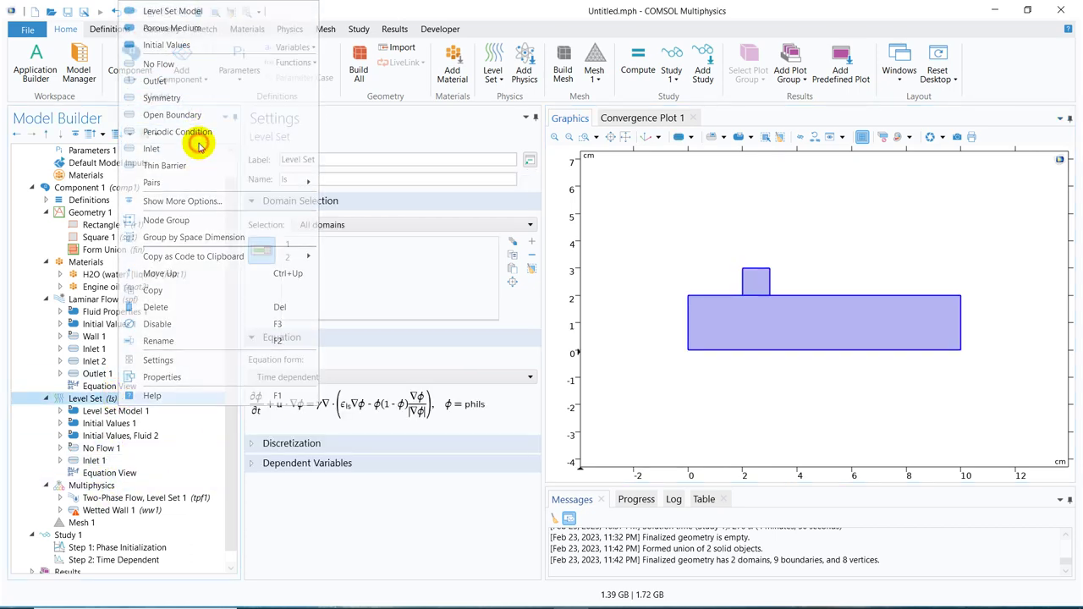
pyautogui.click(689, 311)
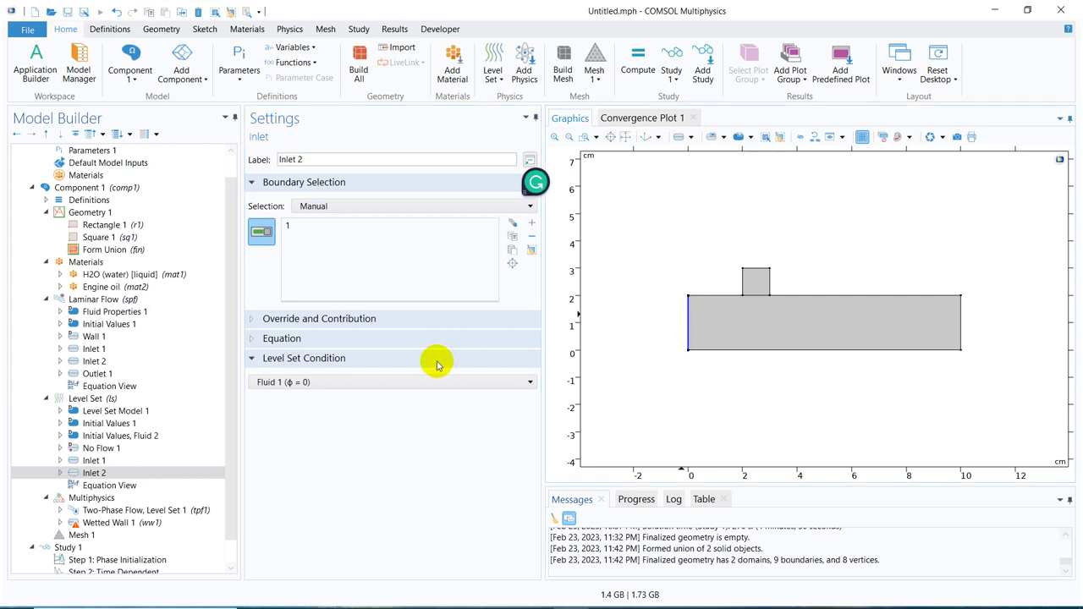
pyautogui.click(165, 460)
pyautogui.click(135, 475)
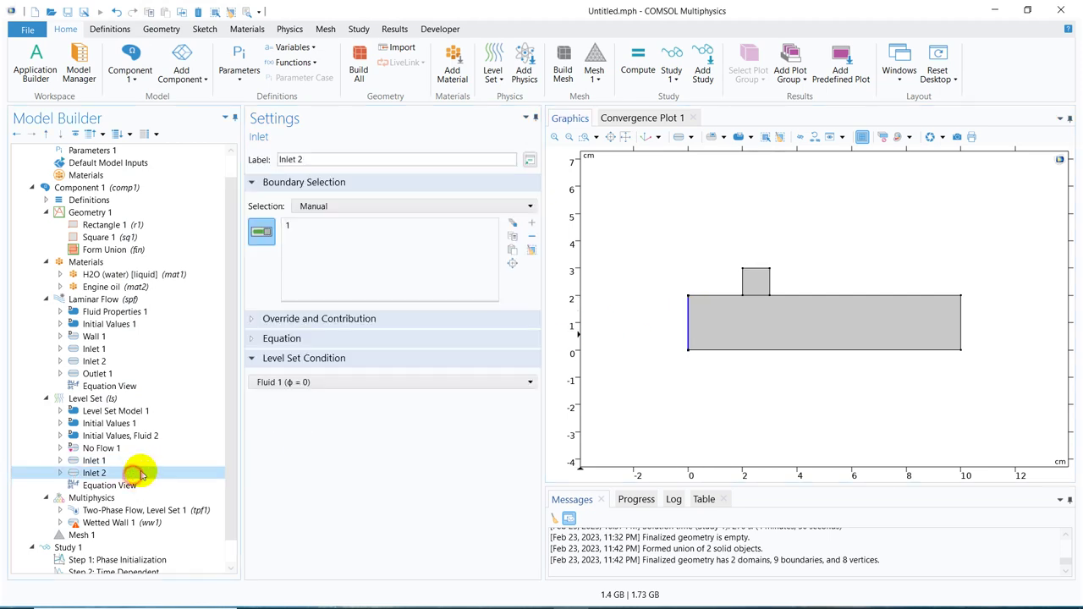
pyautogui.click(339, 388)
pyautogui.click(313, 411)
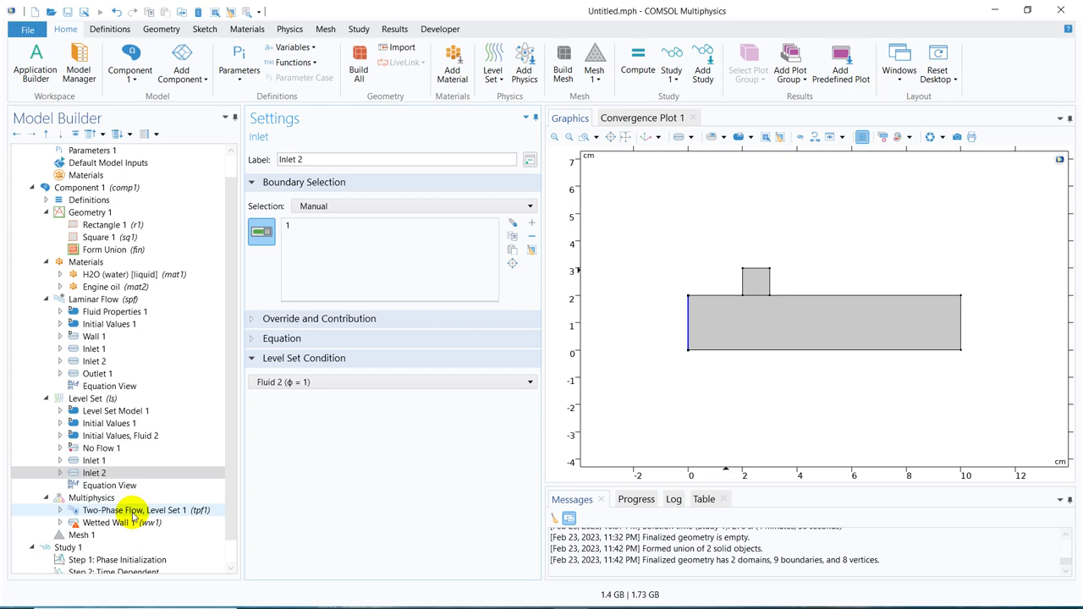
# - Add a level set outlet on the channel's right edge and compare its equation with the laminar flow outlet's settings
pyautogui.click(118, 402)
pyautogui.scroll(1, 118, 405)
pyautogui.click(110, 402)
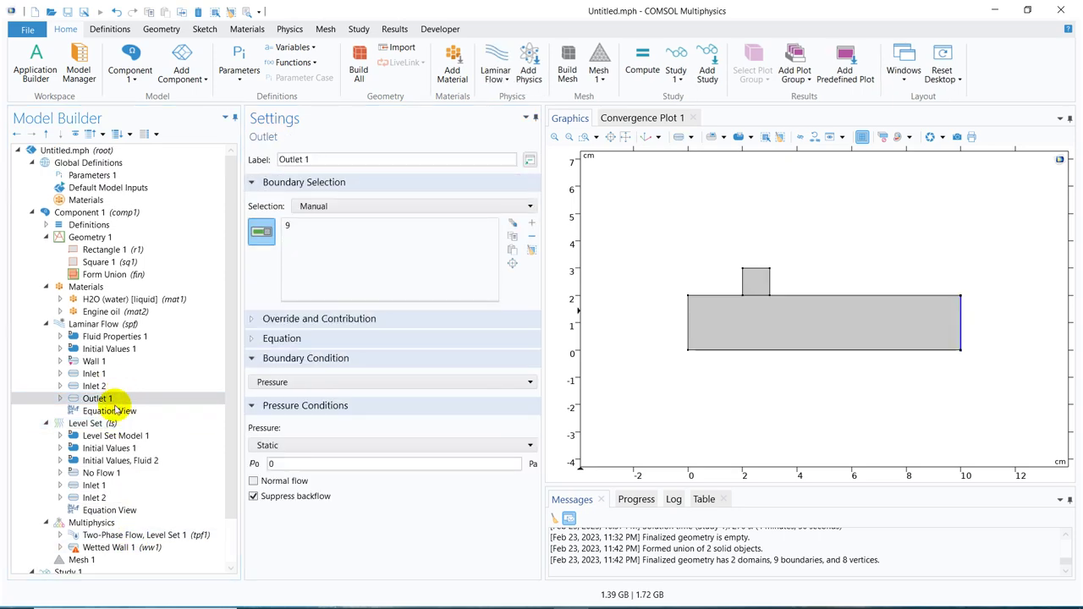
pyautogui.rightClick(115, 402)
pyautogui.click(94, 422)
pyautogui.rightClick(94, 422)
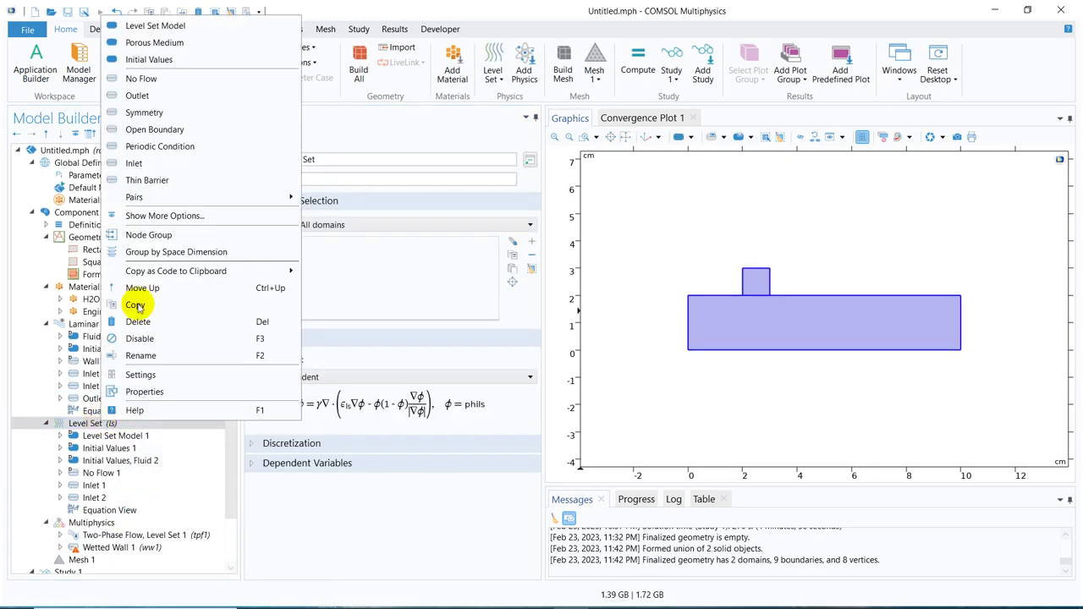
pyautogui.click(206, 96)
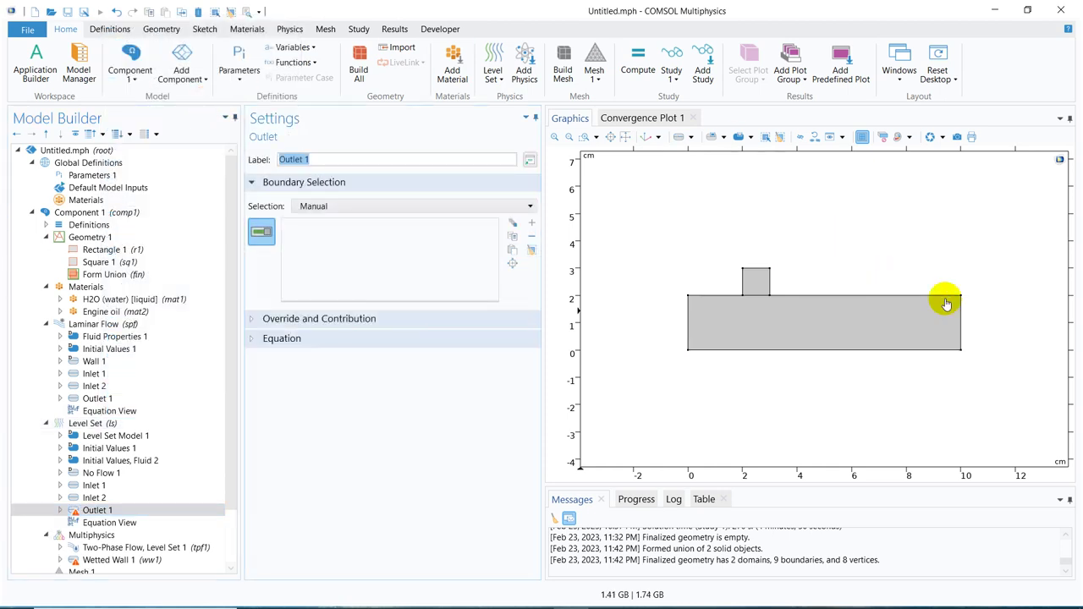
pyautogui.click(962, 326)
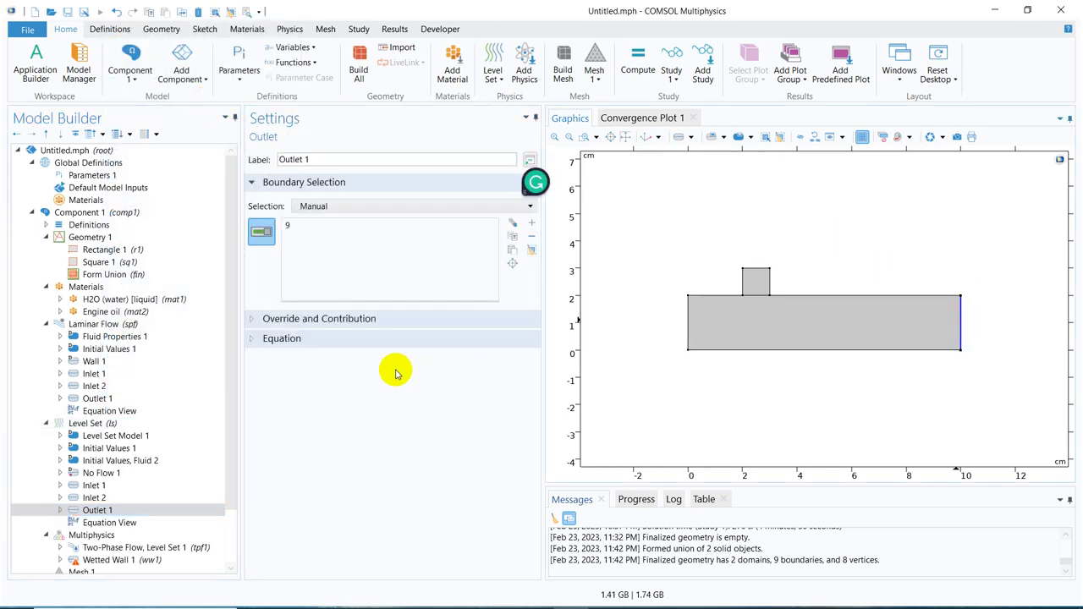
pyautogui.click(270, 339)
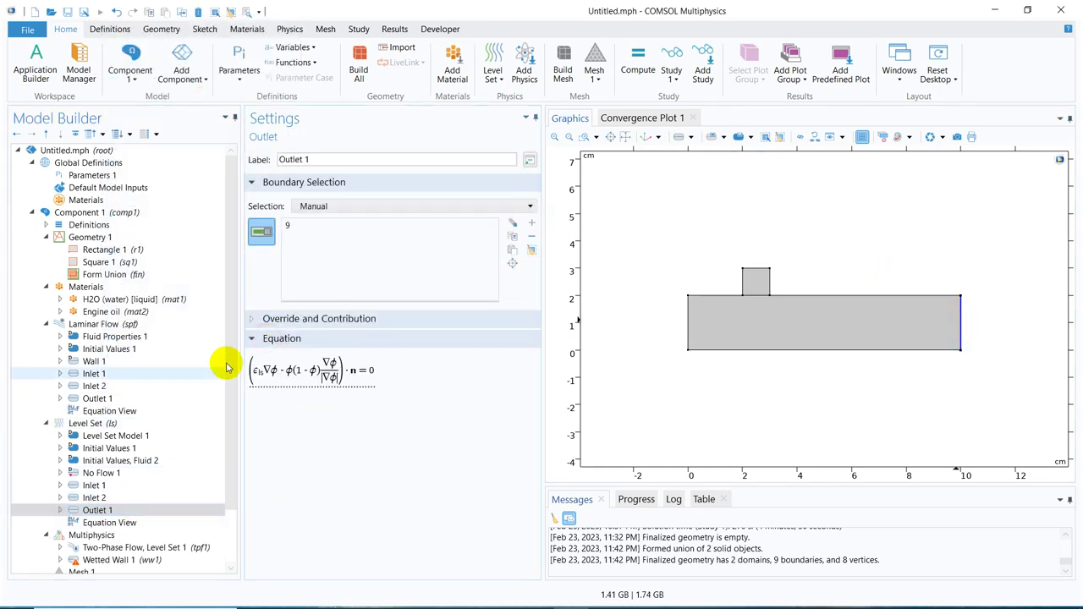
pyautogui.click(114, 400)
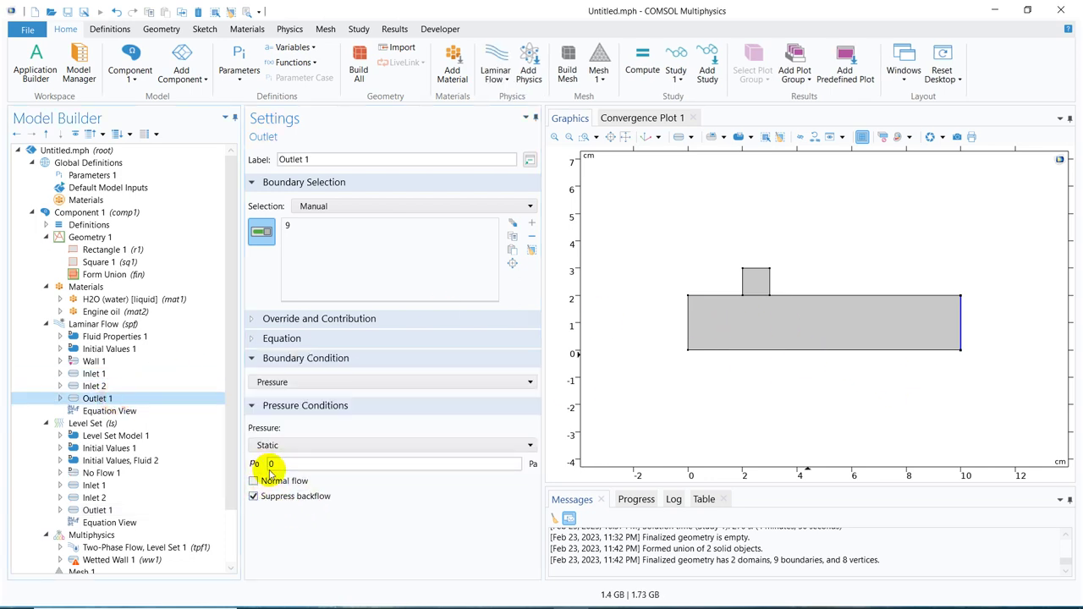
pyautogui.click(106, 511)
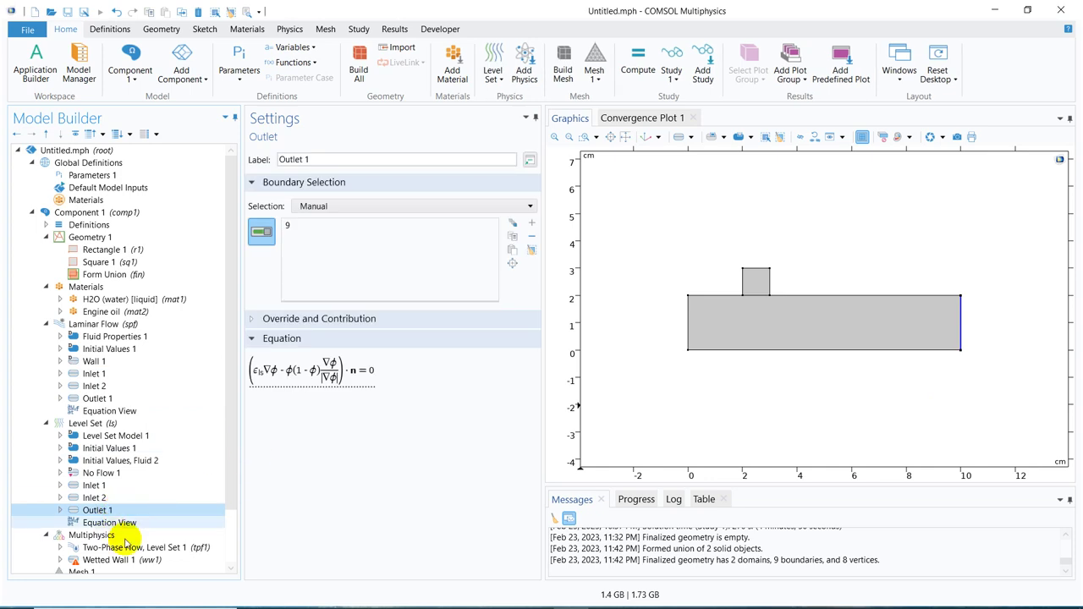
# - Set Fluid 2 of the Two-Phase Flow, Level Set coupling to Domain material
pyautogui.moveTo(228, 313); pyautogui.dragTo(226, 438)
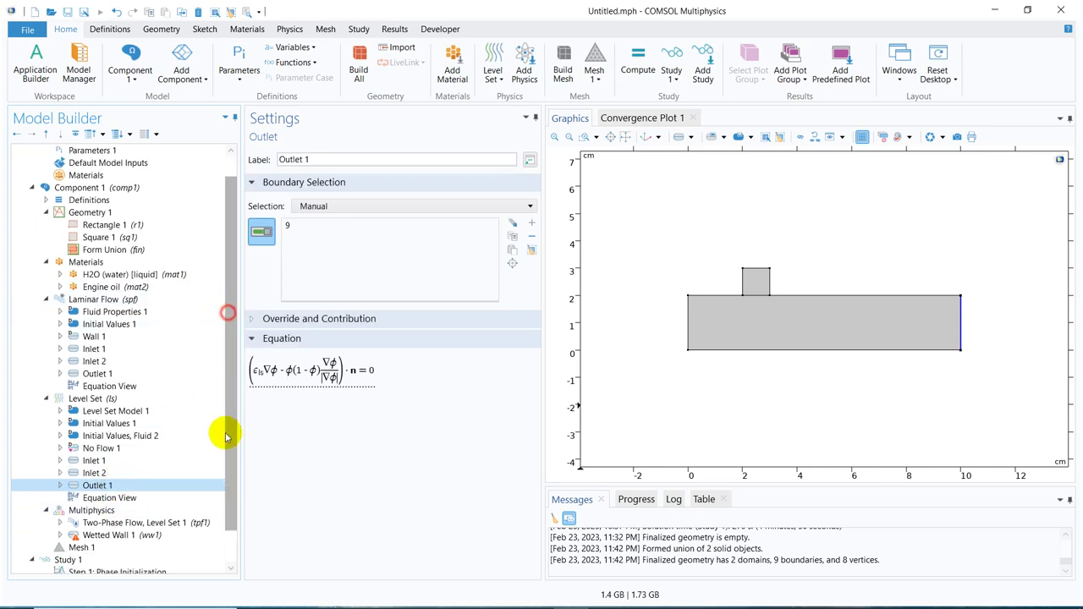
pyautogui.click(155, 486)
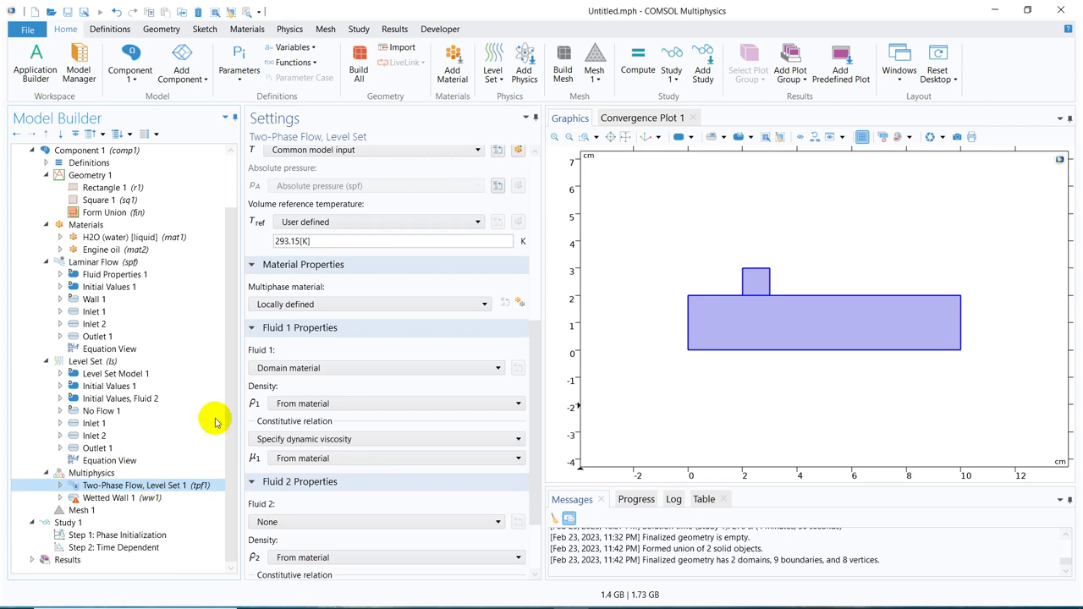
pyautogui.moveTo(531, 372)
pyautogui.mouseDown()
pyautogui.moveTo(535, 287)
pyautogui.moveTo(537, 363)
pyautogui.mouseUp()
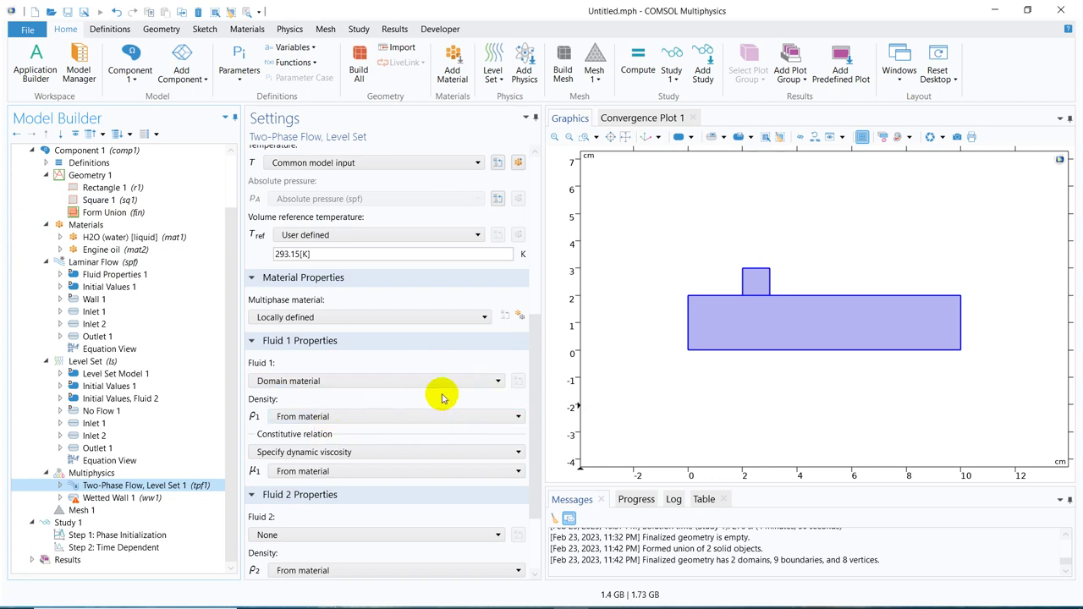
pyautogui.moveTo(541, 332); pyautogui.dragTo(541, 394)
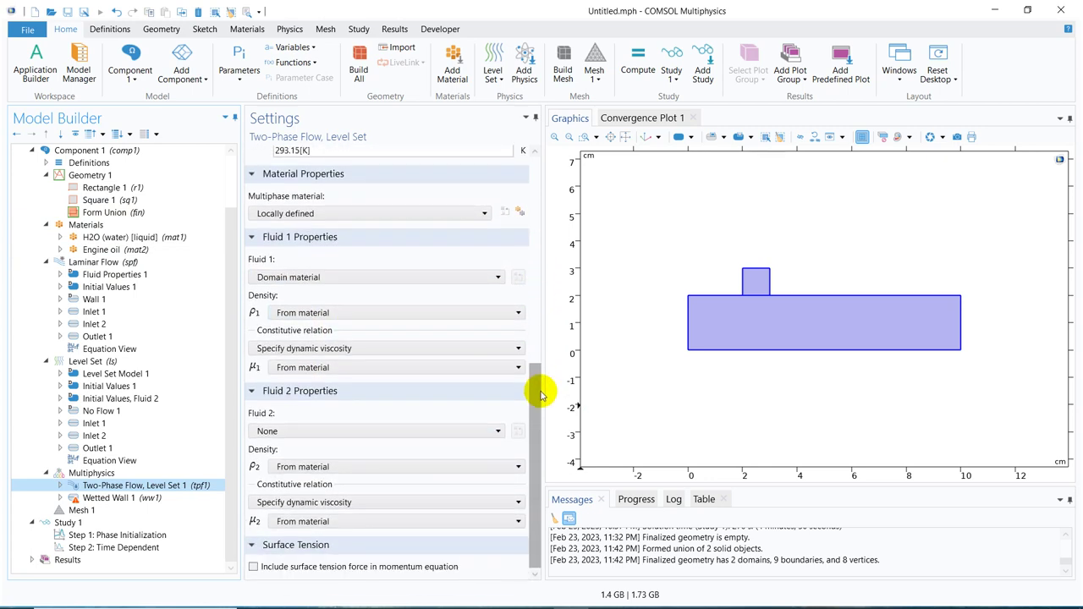
pyautogui.click(311, 430)
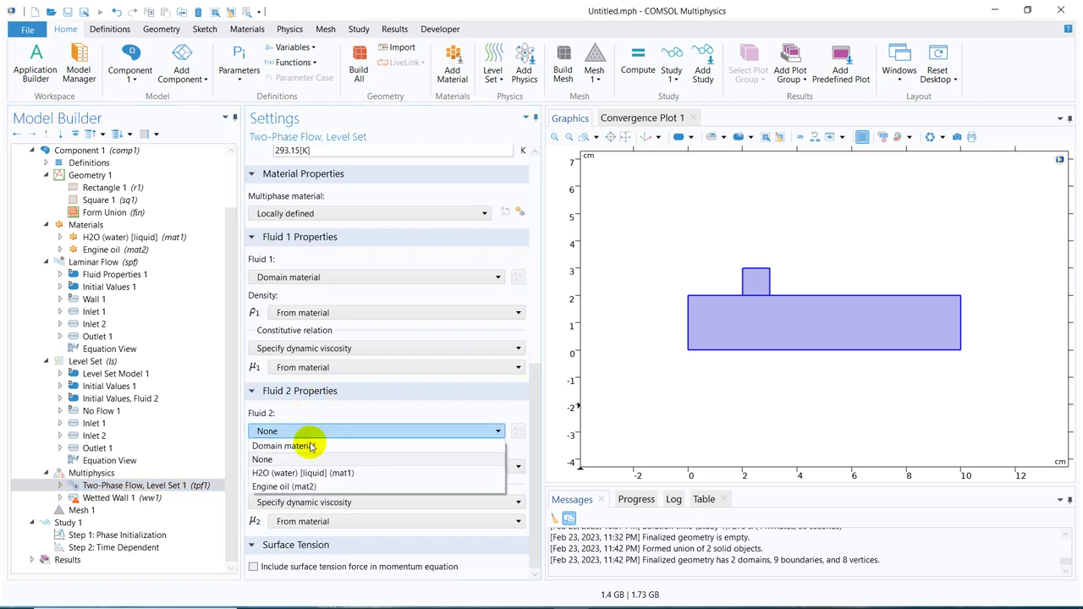
pyautogui.click(309, 446)
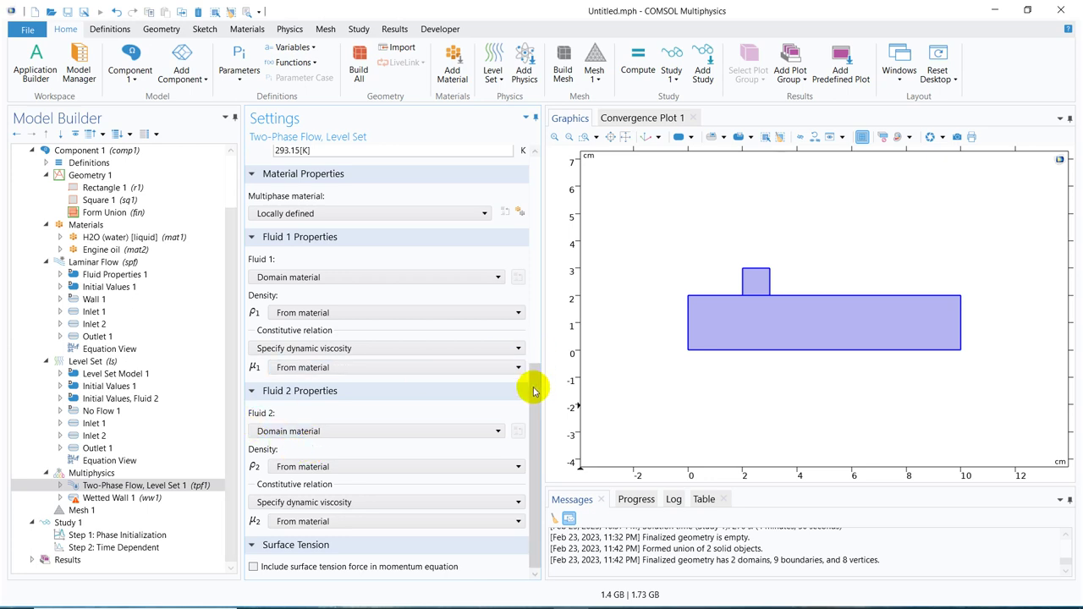
pyautogui.moveTo(534, 387); pyautogui.dragTo(535, 444)
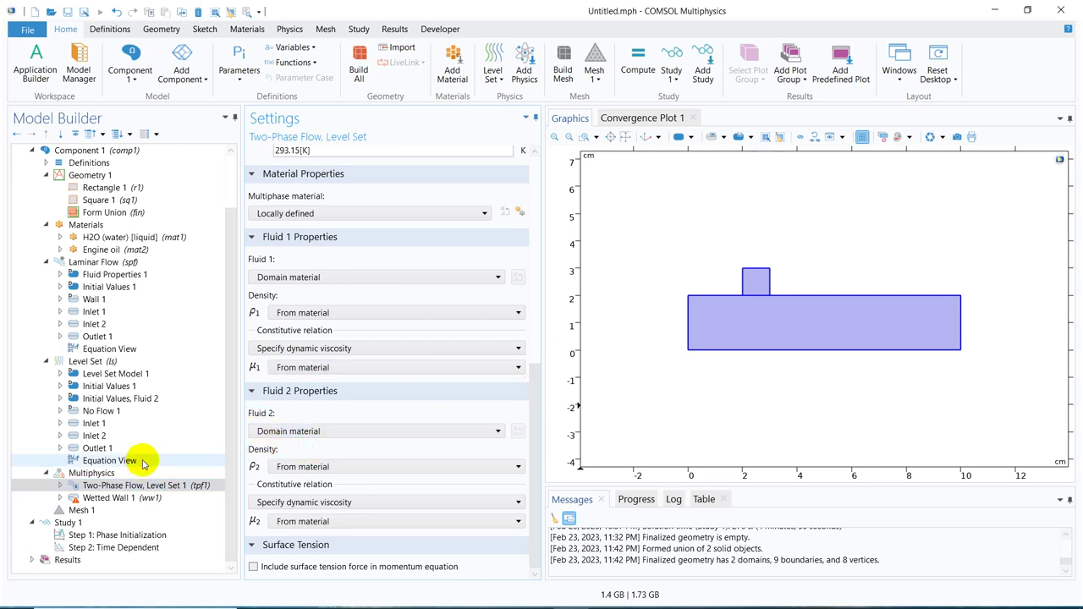
# - Review the level set initial values and the reinitialization and interface thickness parameters of Level Set Model 1
pyautogui.click(149, 404)
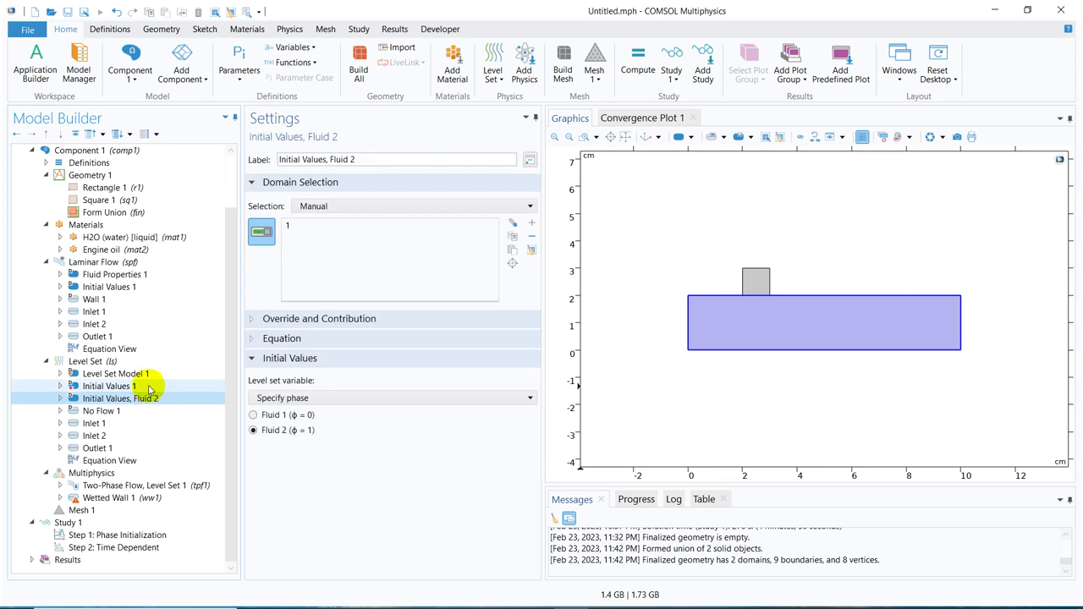
pyautogui.click(149, 388)
pyautogui.click(121, 373)
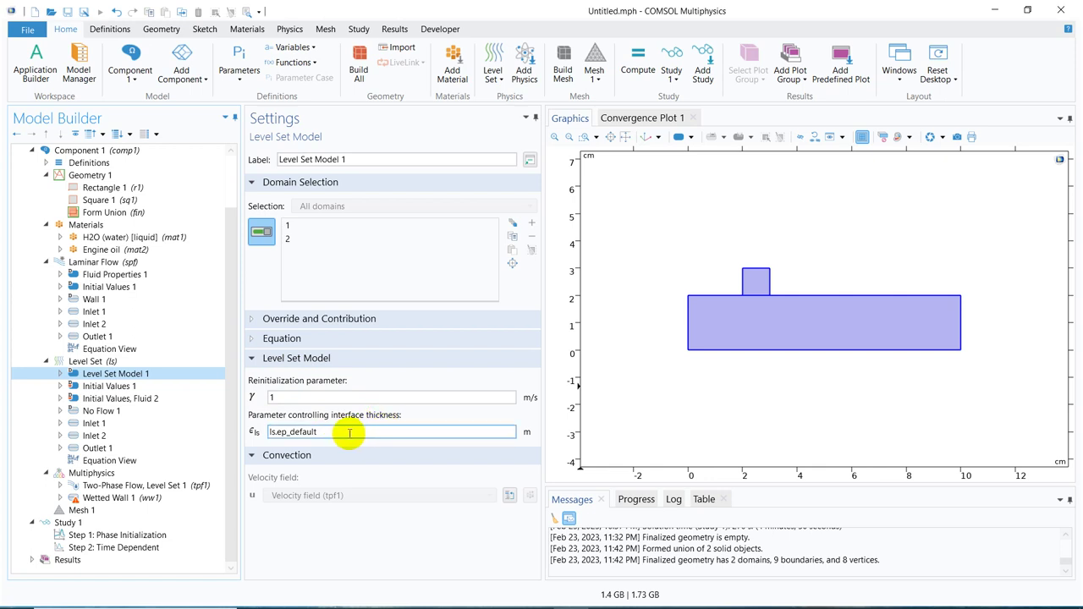
pyautogui.moveTo(350, 432); pyautogui.dragTo(280, 424)
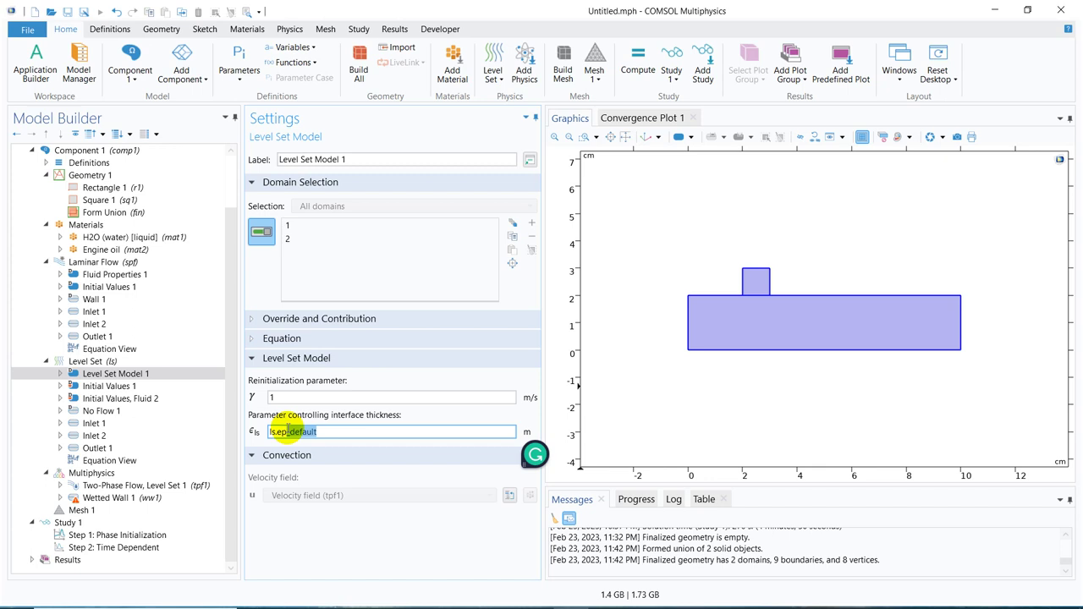
pyautogui.click(309, 400)
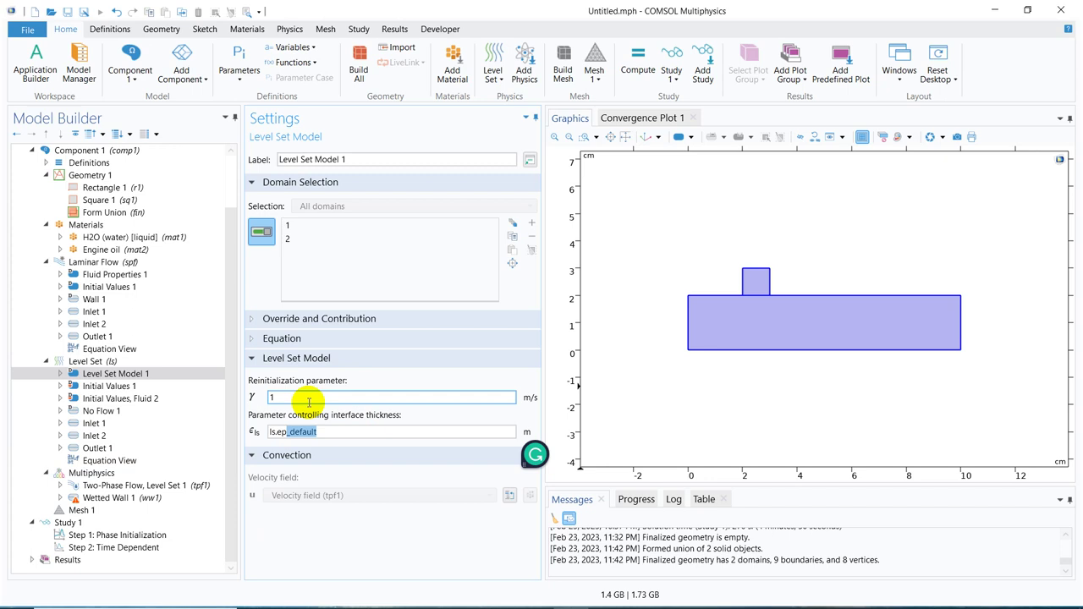
# - Build the physics-controlled mesh for the whole geometry
pyautogui.click(84, 509)
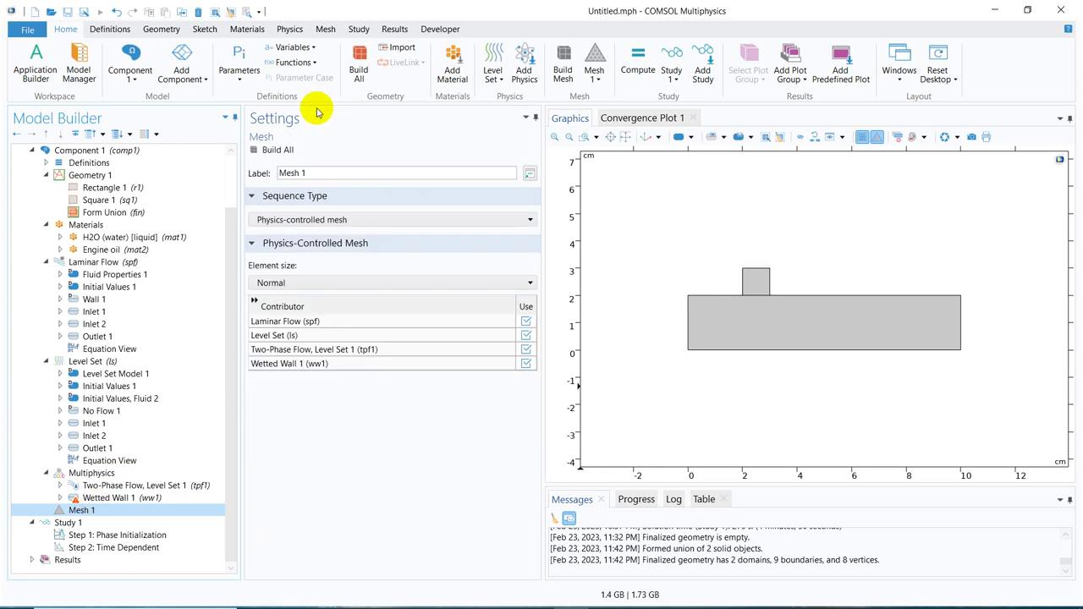
pyautogui.click(279, 150)
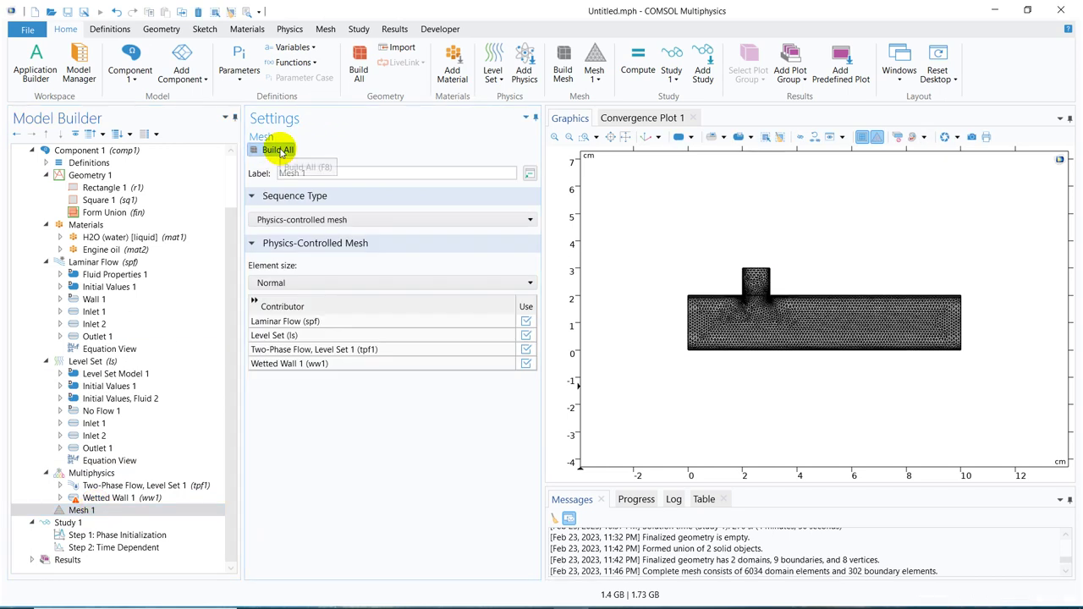
# - Set the output times of the Time Dependent study step to range(0,0.0001,0.01) s
pyautogui.click(100, 524)
pyautogui.click(110, 537)
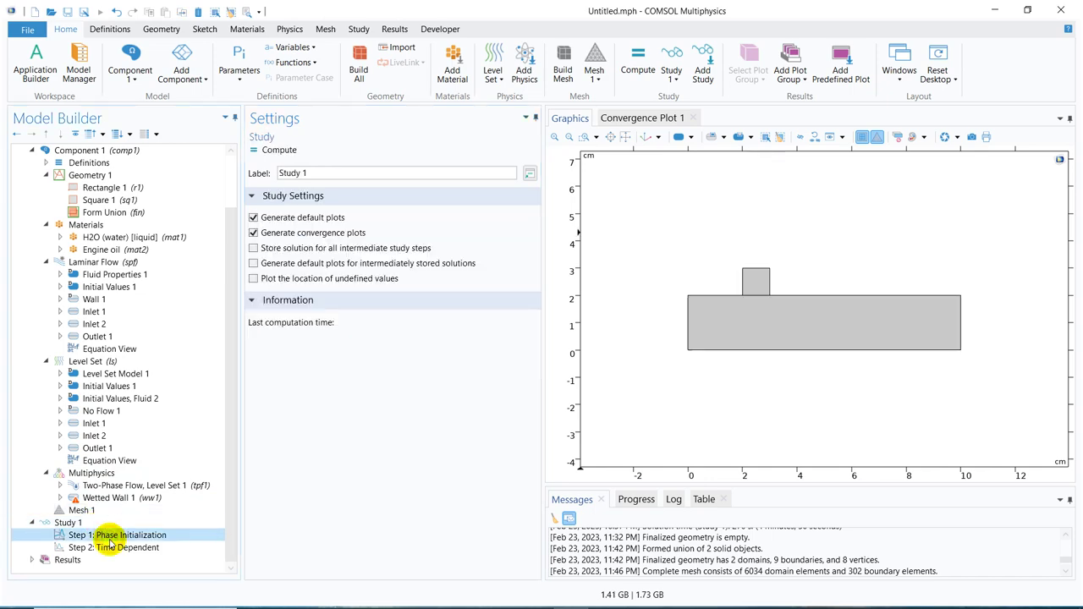
pyautogui.click(115, 549)
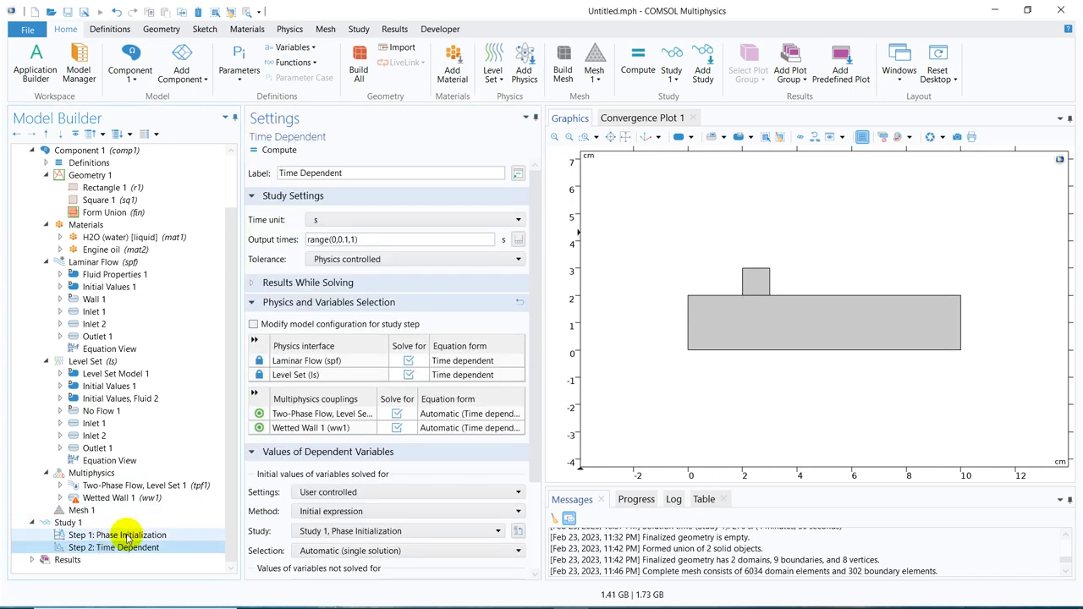
pyautogui.click(349, 240)
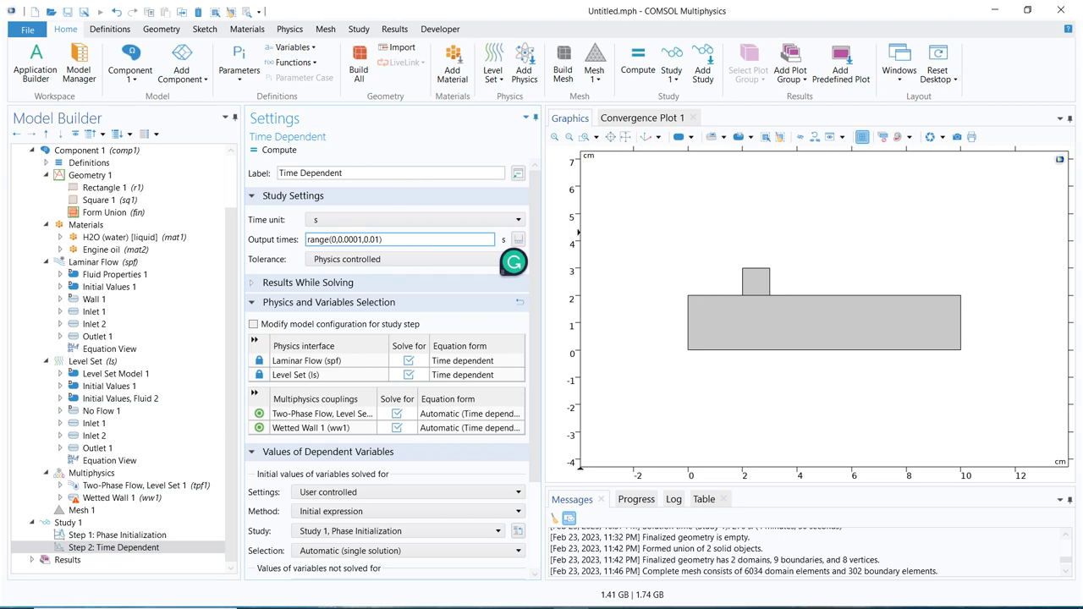
# - Start computing Study 1 and cancel the run during the time-dependent solve after checking the solver log
pyautogui.click(99, 525)
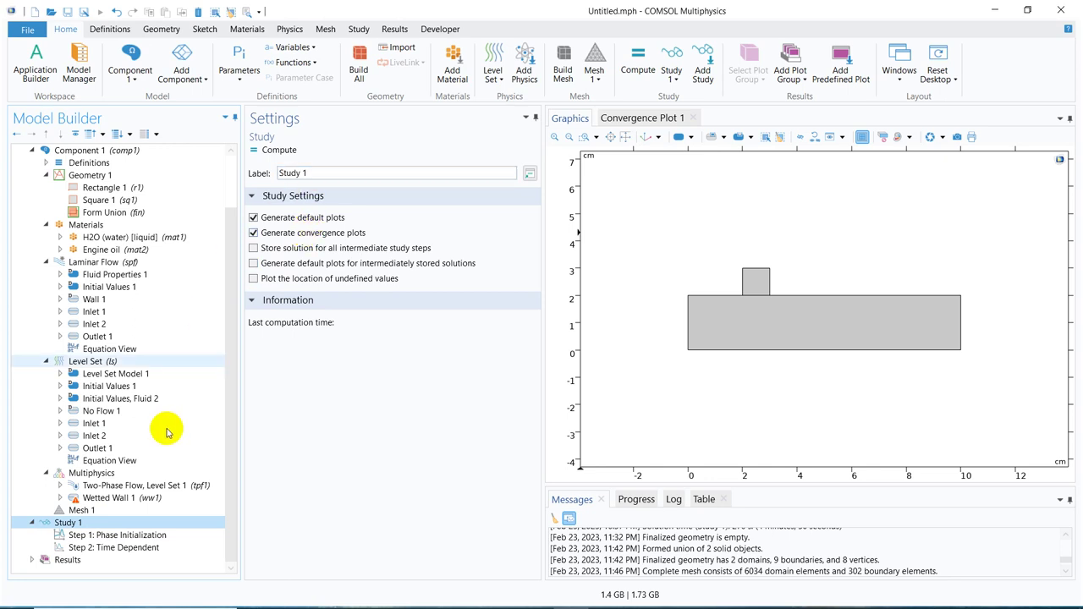
pyautogui.click(104, 512)
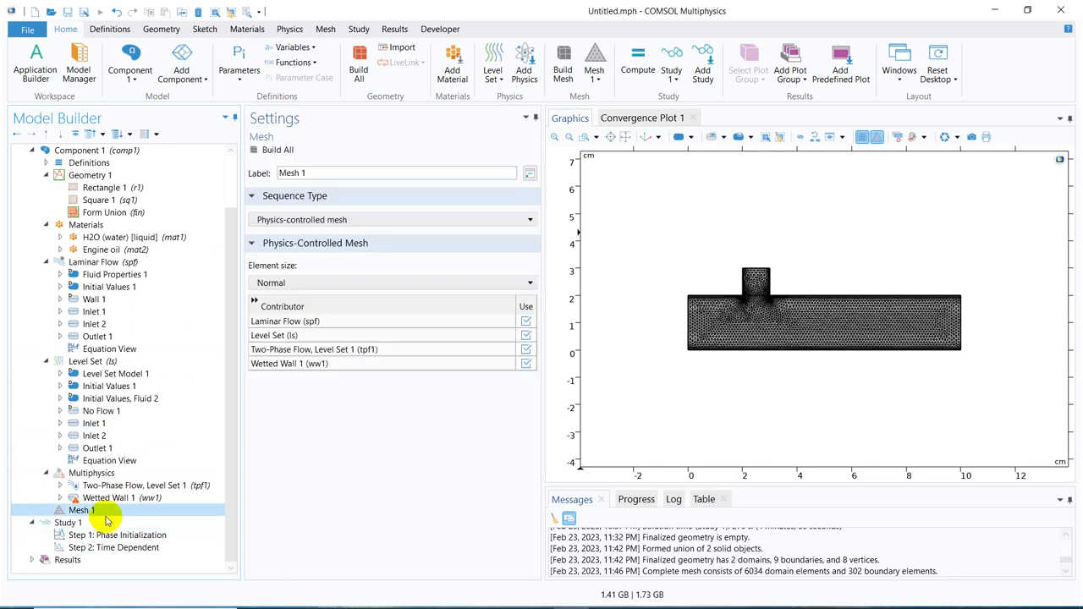
pyautogui.click(99, 524)
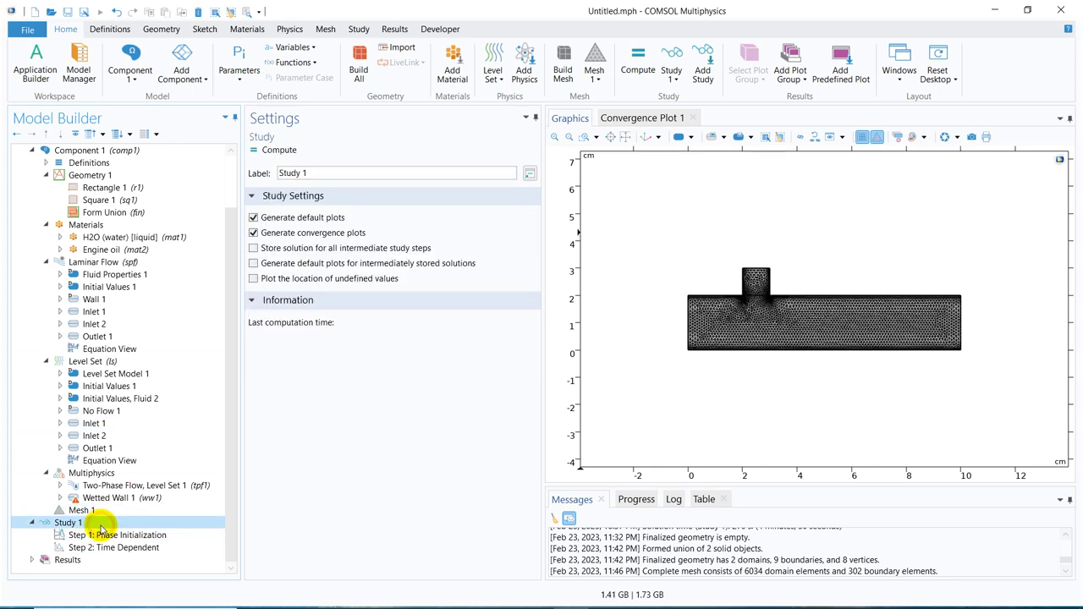
pyautogui.click(285, 153)
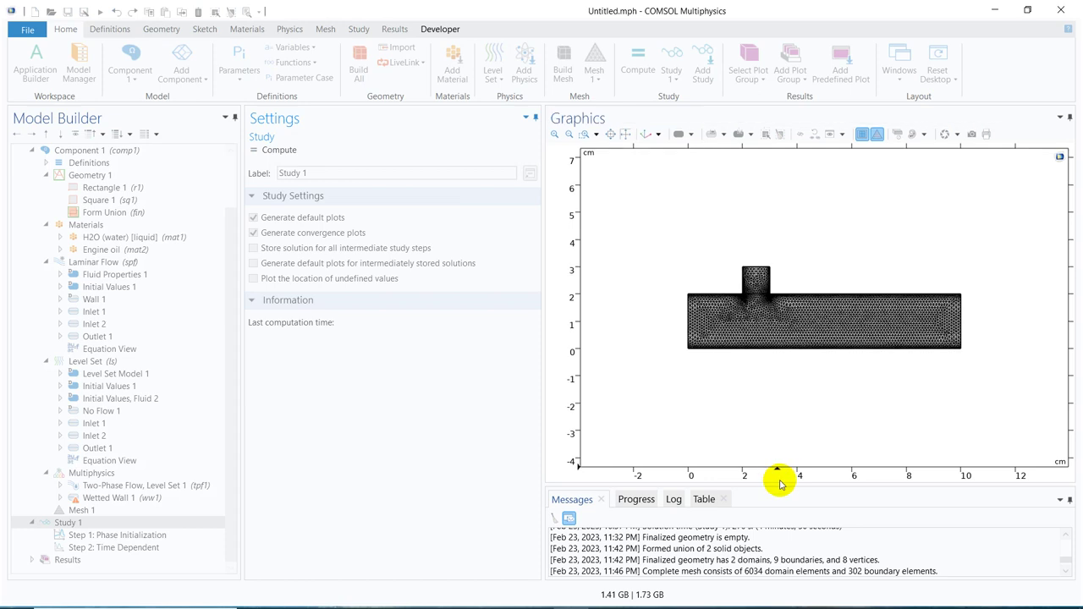
pyautogui.moveTo(782, 484); pyautogui.dragTo(781, 455)
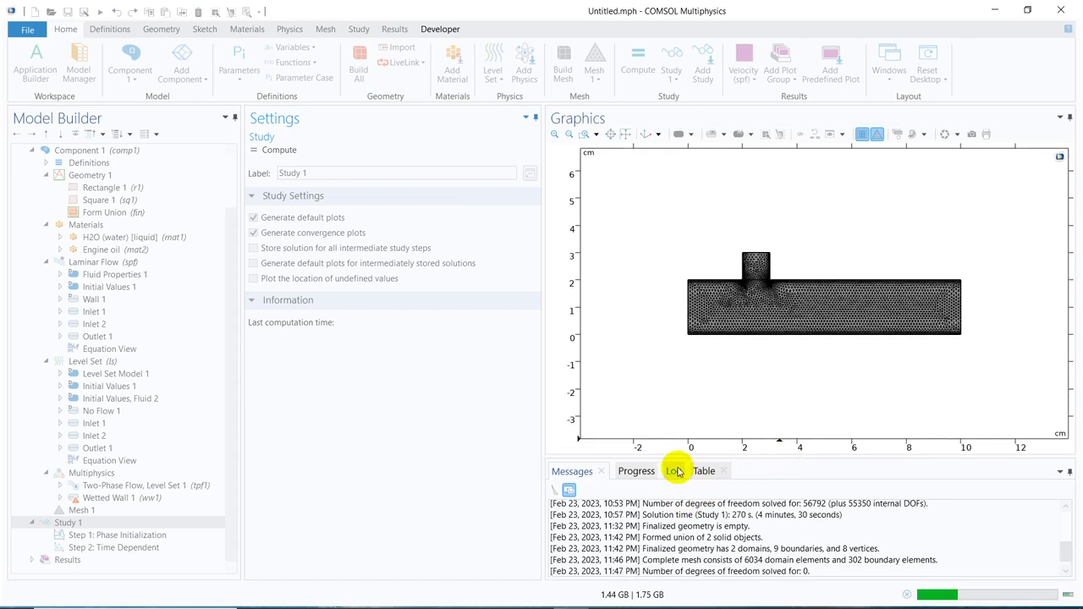
pyautogui.click(676, 472)
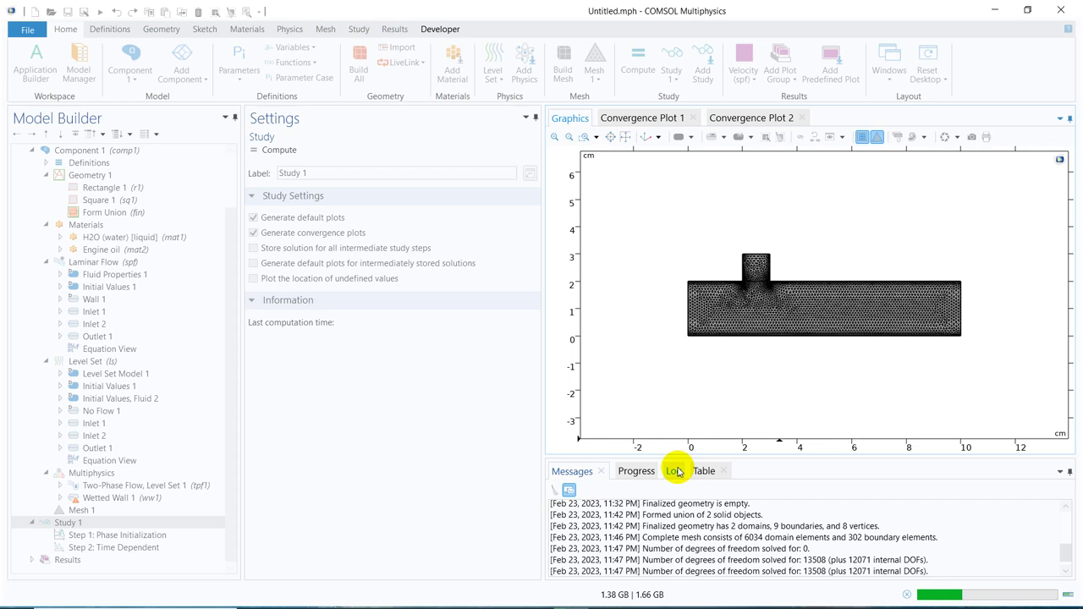
pyautogui.click(675, 472)
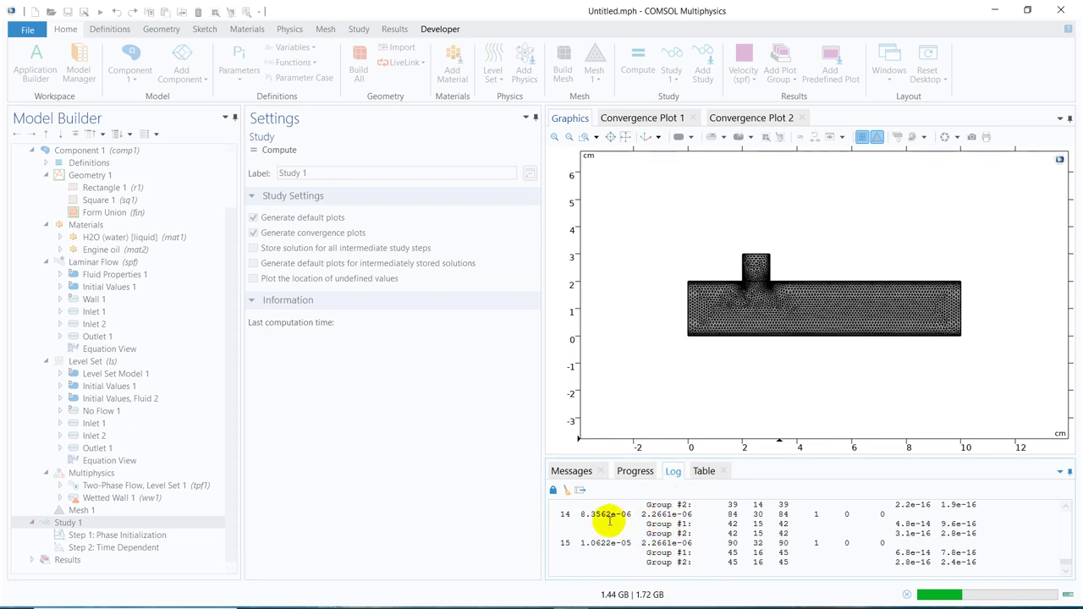
pyautogui.click(899, 590)
pyautogui.click(573, 332)
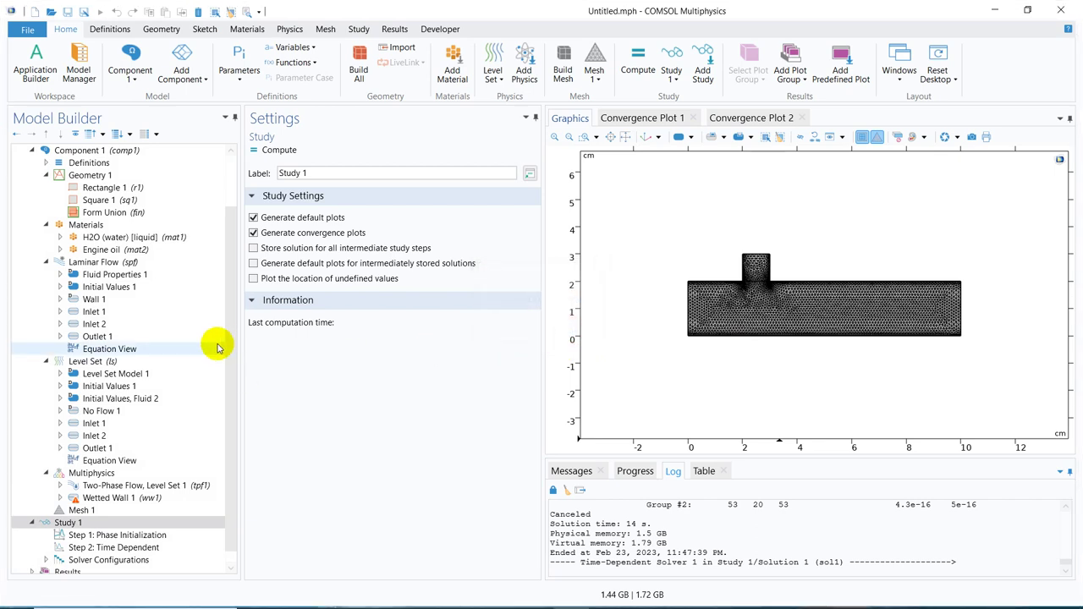
# - Add a Fully Coupled node to Time-Dependent Solver 1 in the Solution 1 solver configuration of Study 1
pyautogui.moveTo(229, 334); pyautogui.dragTo(242, 545)
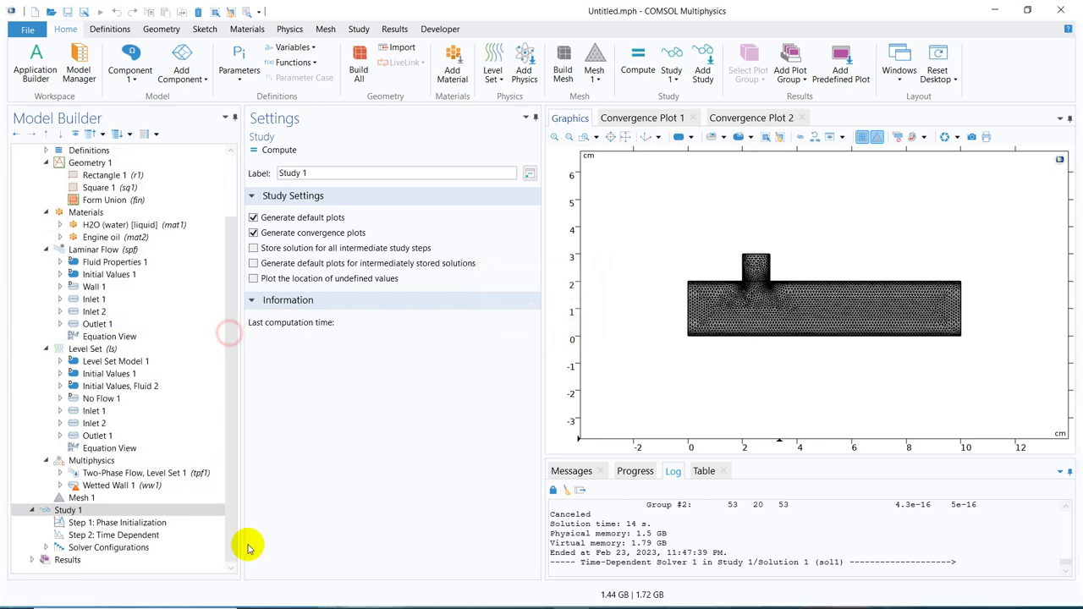
pyautogui.click(46, 549)
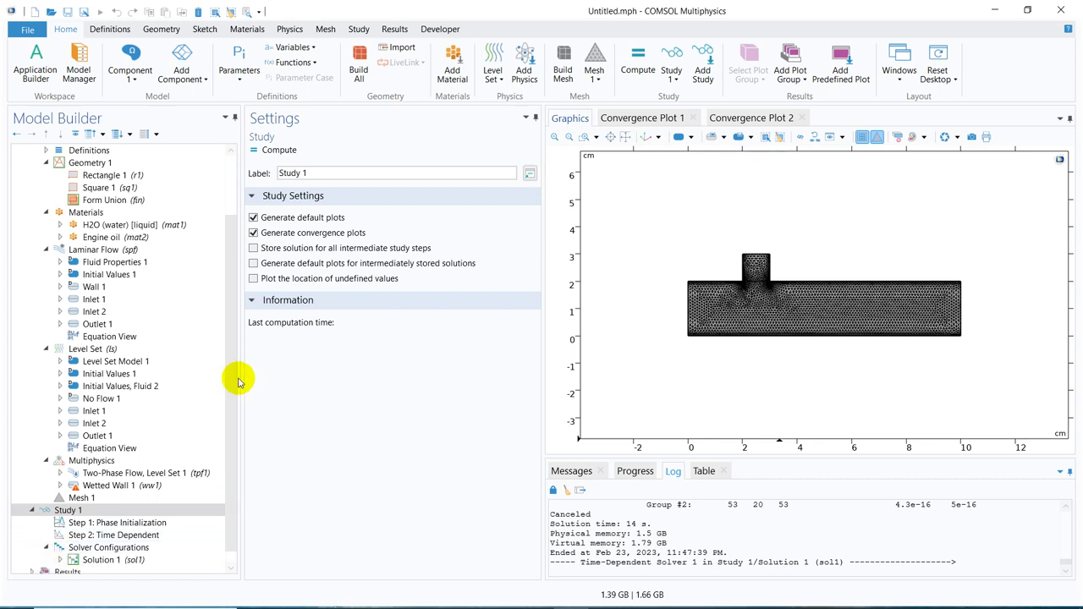
pyautogui.moveTo(234, 370); pyautogui.dragTo(234, 511)
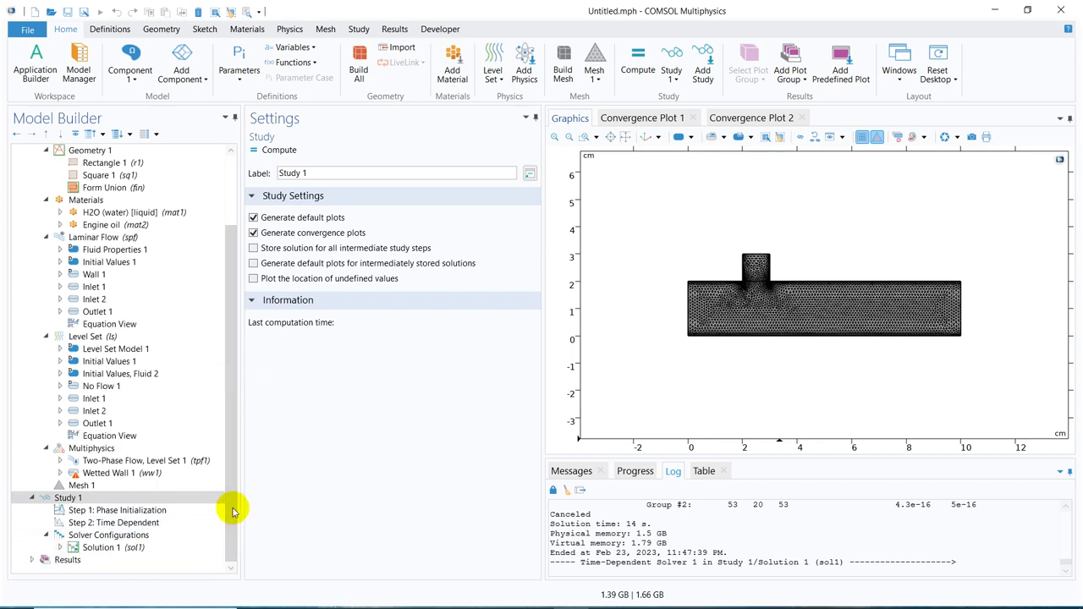
pyautogui.click(59, 548)
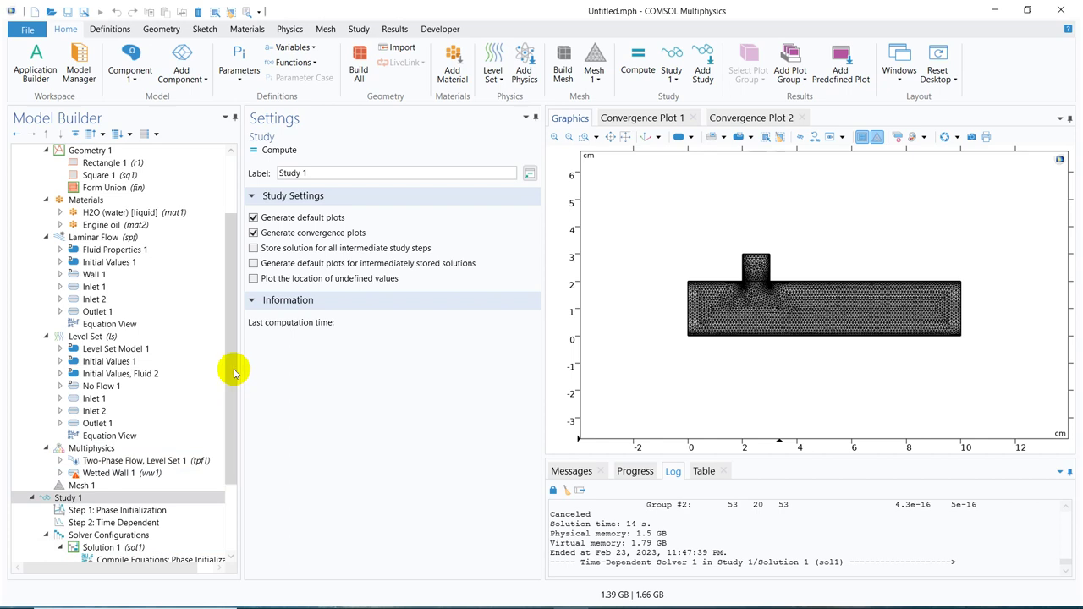
pyautogui.moveTo(234, 368); pyautogui.dragTo(230, 479)
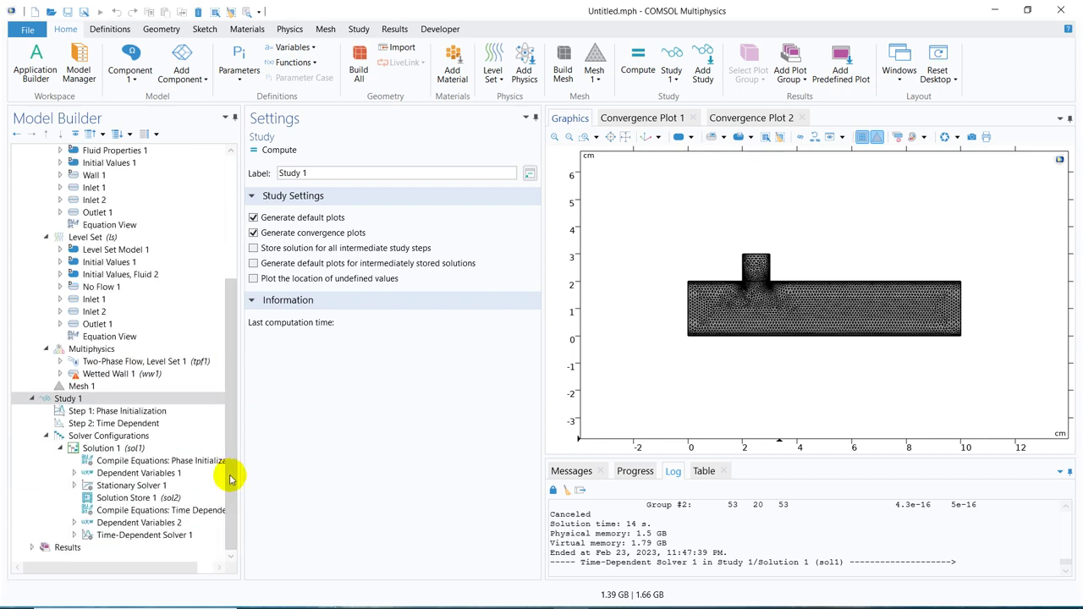
pyautogui.click(74, 535)
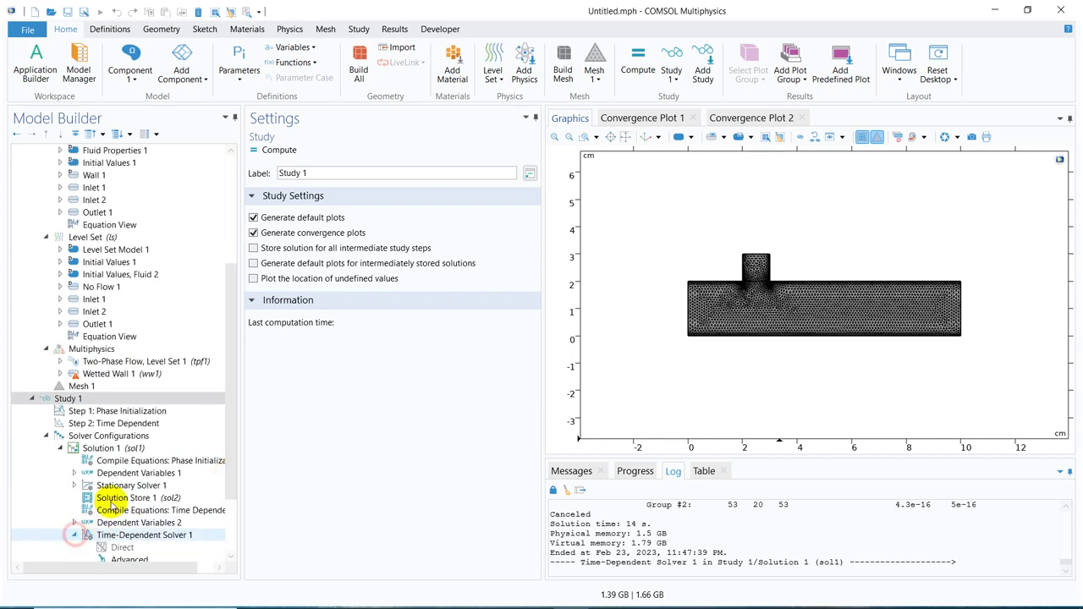
pyautogui.moveTo(234, 346); pyautogui.dragTo(235, 484)
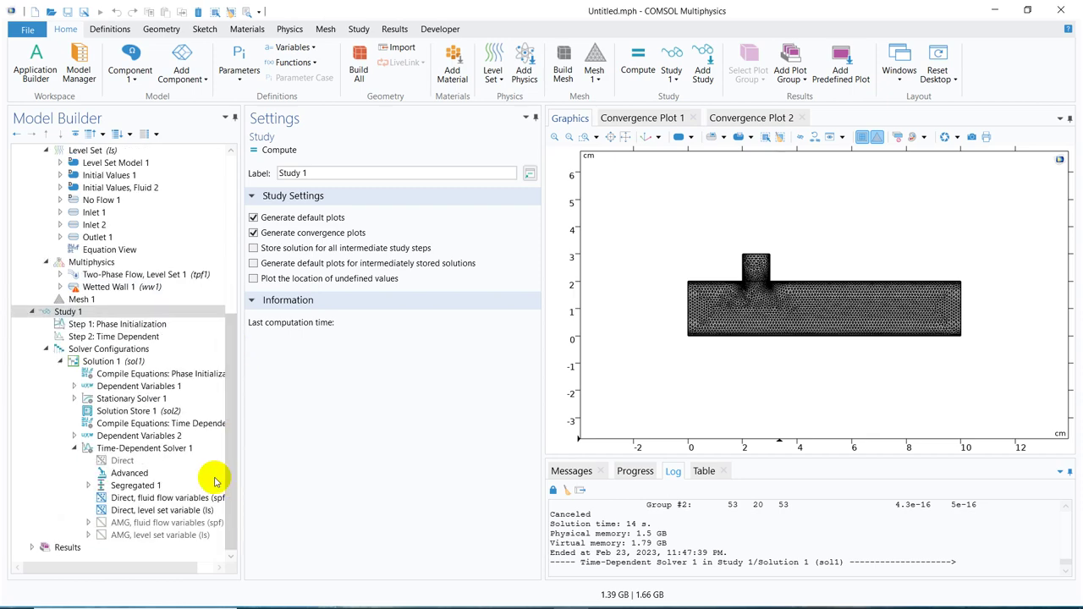
pyautogui.rightClick(150, 449)
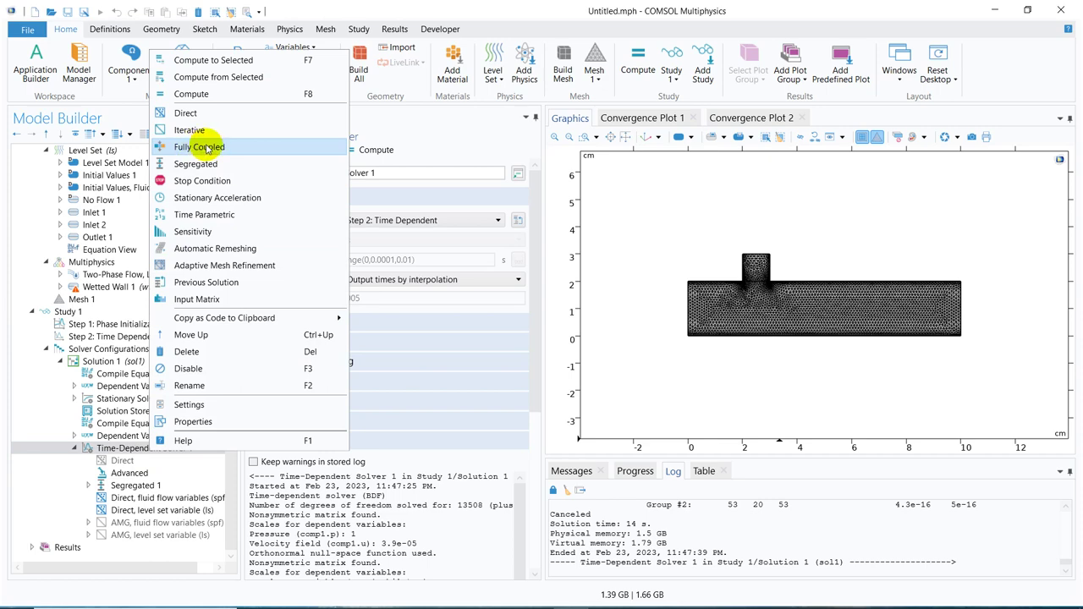
pyautogui.click(203, 147)
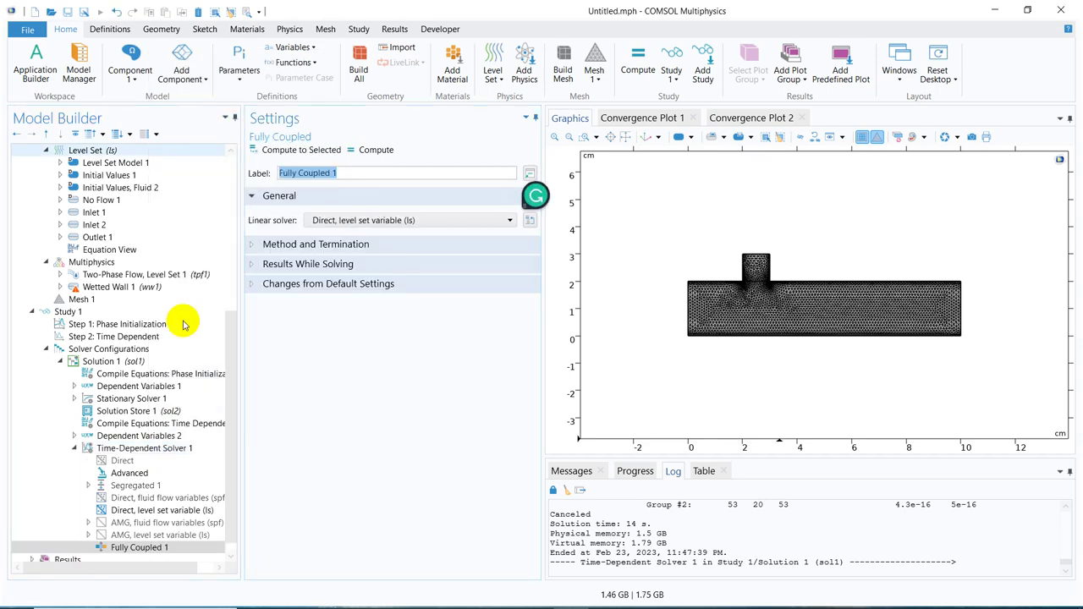
pyautogui.click(144, 546)
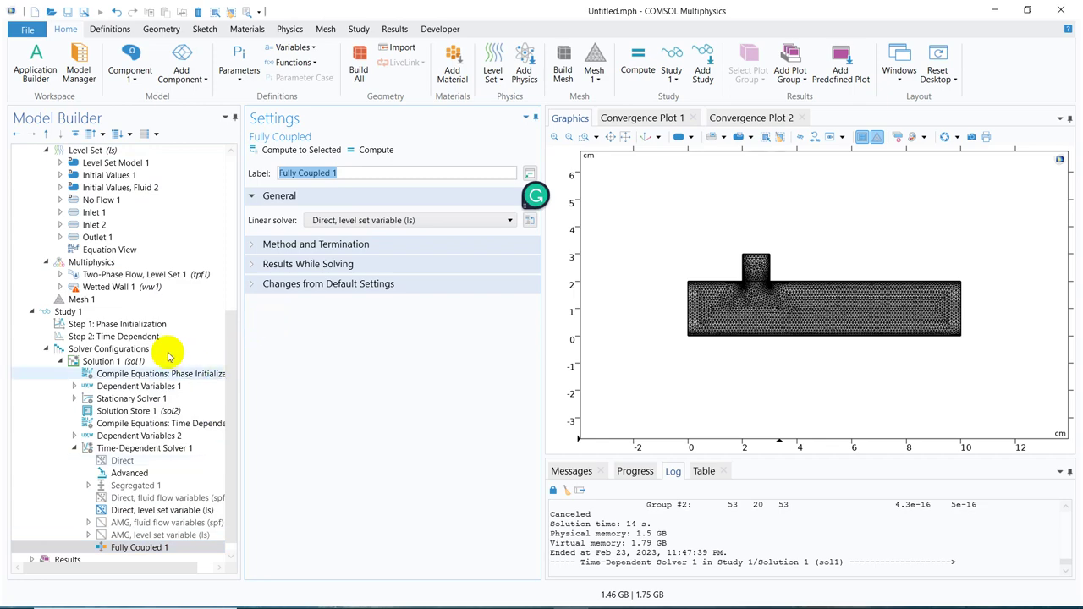
# - Compute the study with the fully coupled solver and evaluate the velocity magnitude in the channel at about x = 3.43 cm, y = 1.13 cm
pyautogui.click(133, 336)
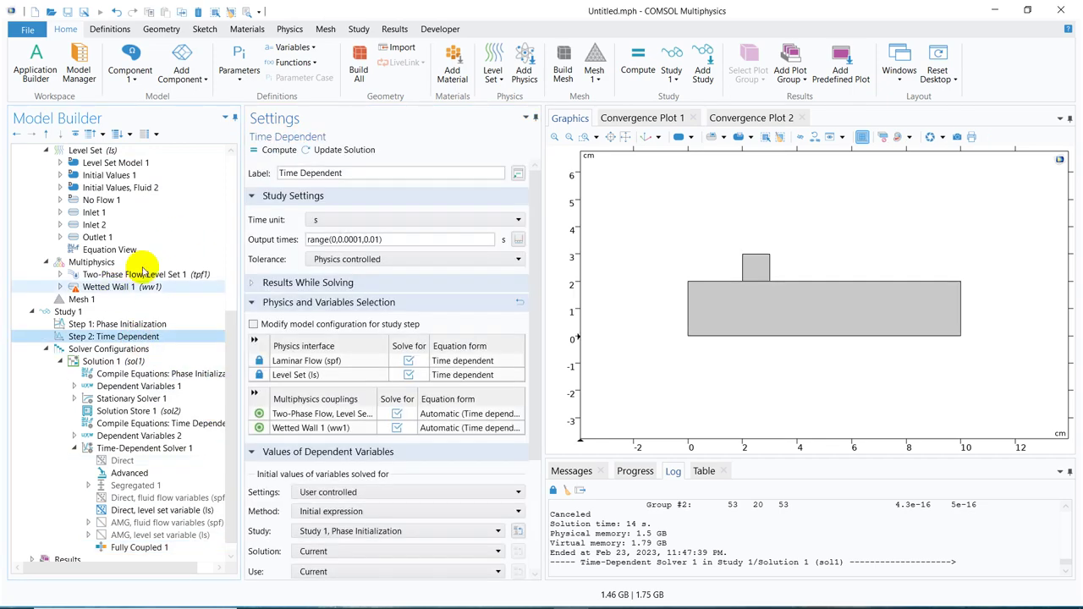
pyautogui.click(279, 150)
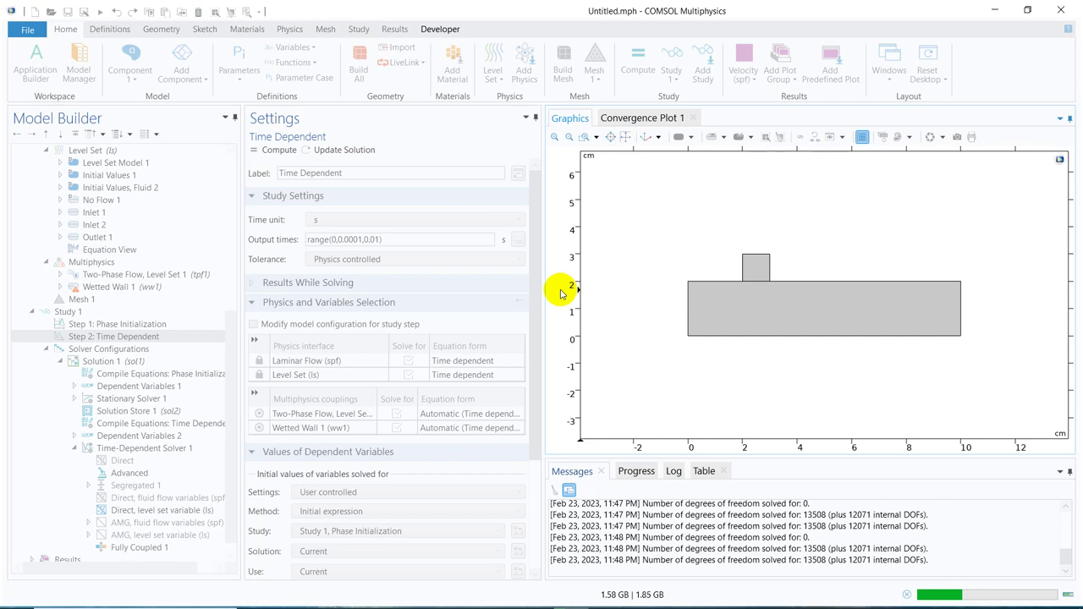
pyautogui.click(673, 473)
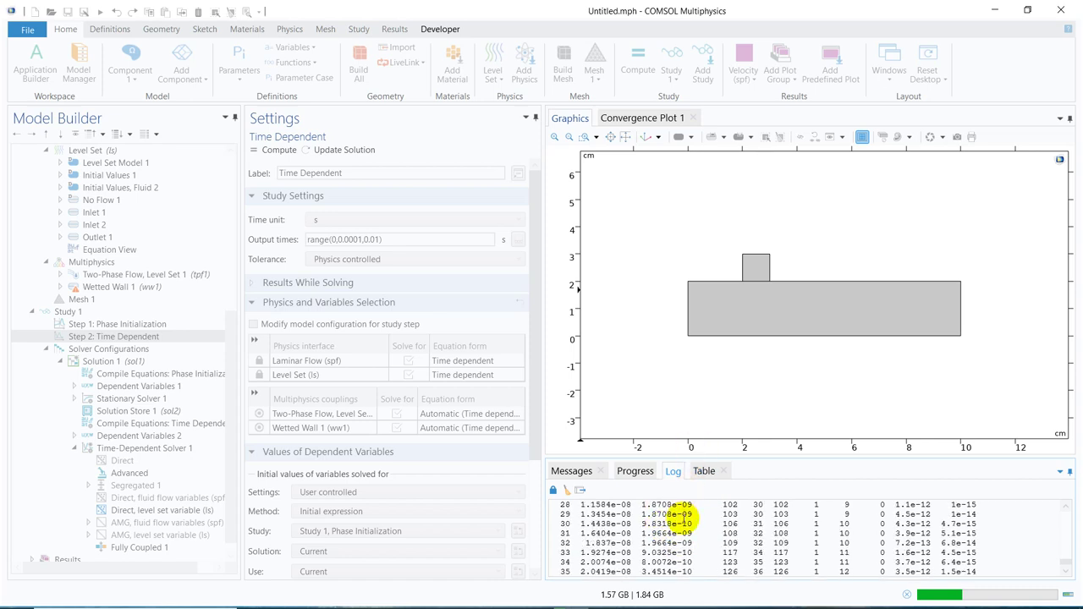
pyautogui.click(638, 121)
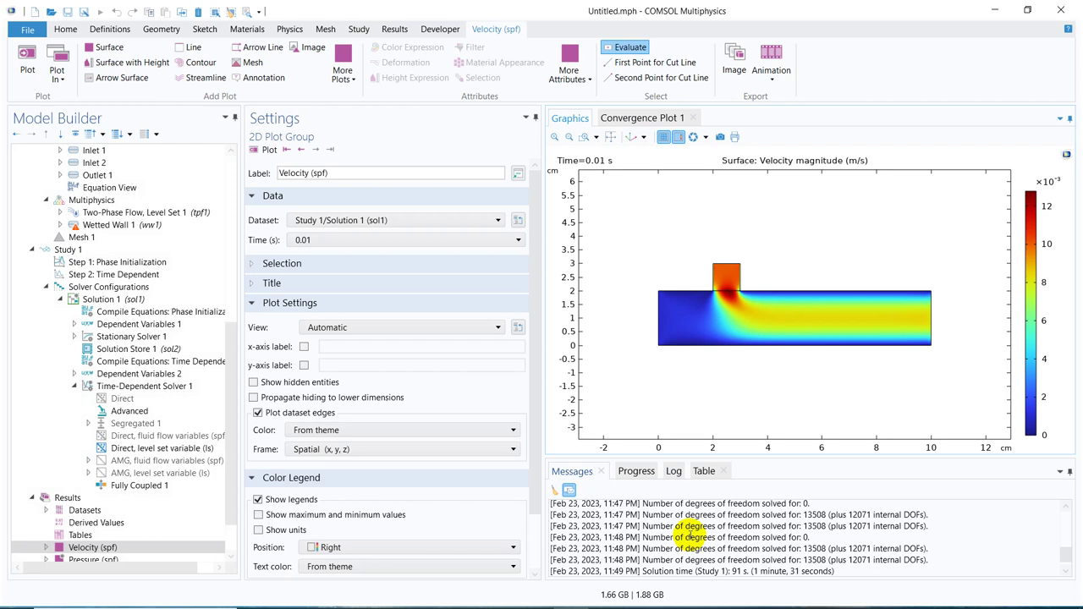
pyautogui.click(753, 317)
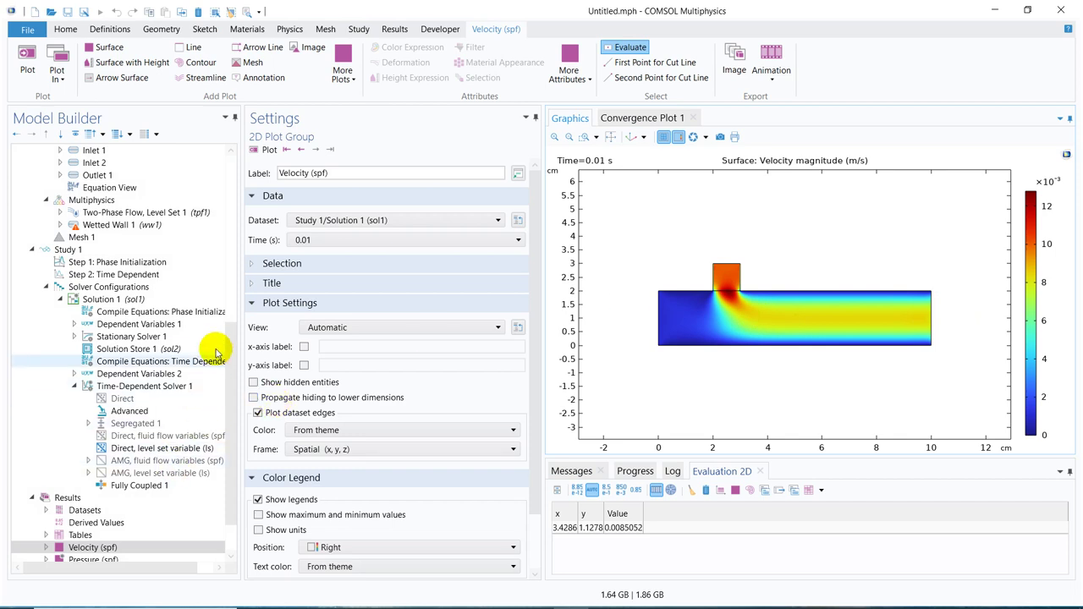
# - Plot Volume Fraction of Fluid 1 (ls) at time 1E-4 s
pyautogui.moveTo(237, 337); pyautogui.dragTo(231, 423)
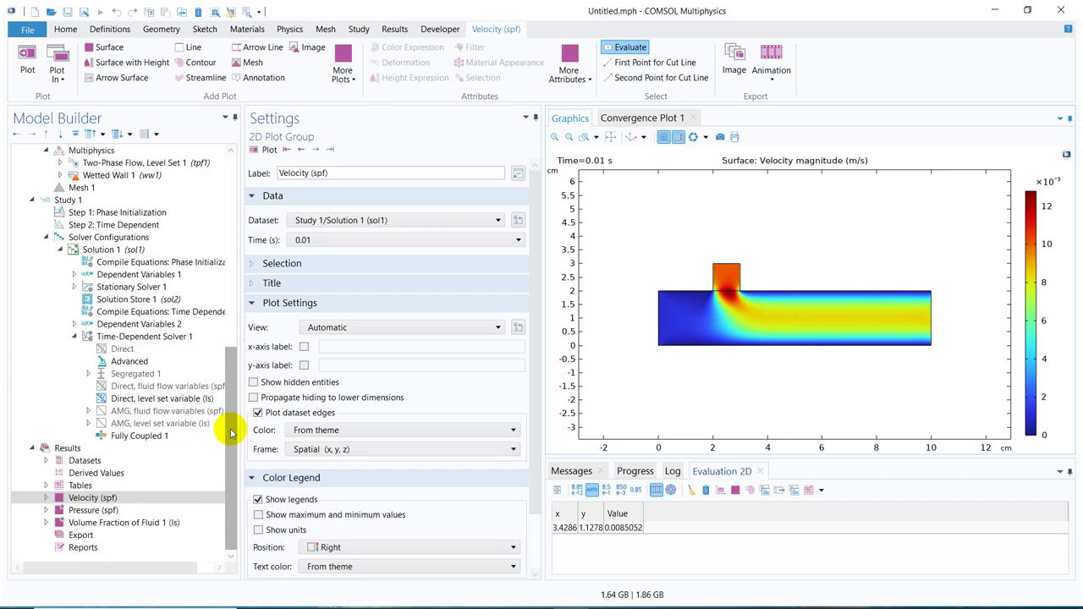
pyautogui.click(82, 523)
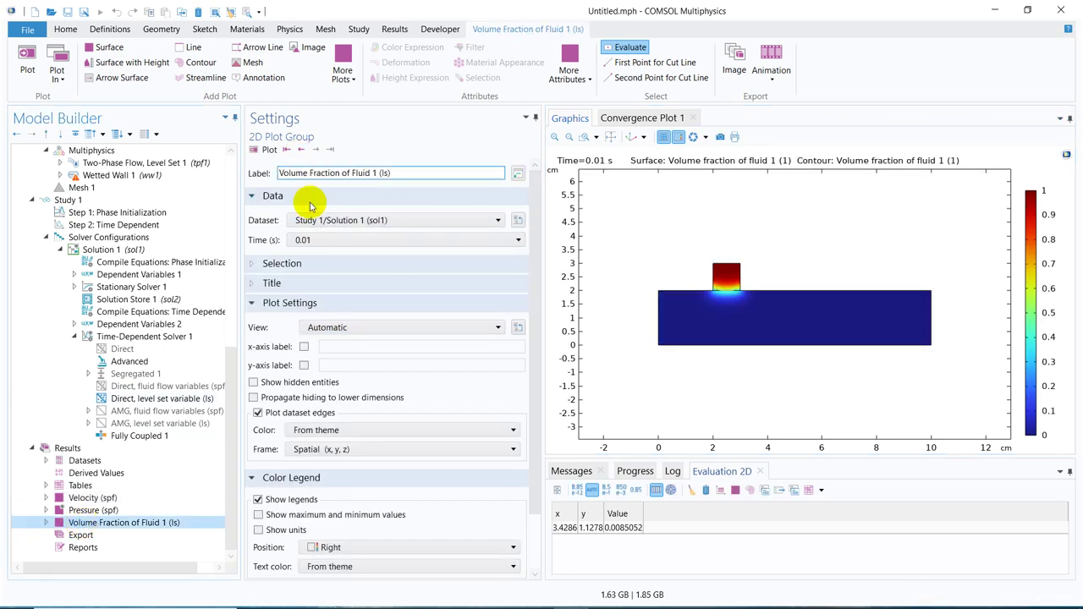
pyautogui.click(326, 241)
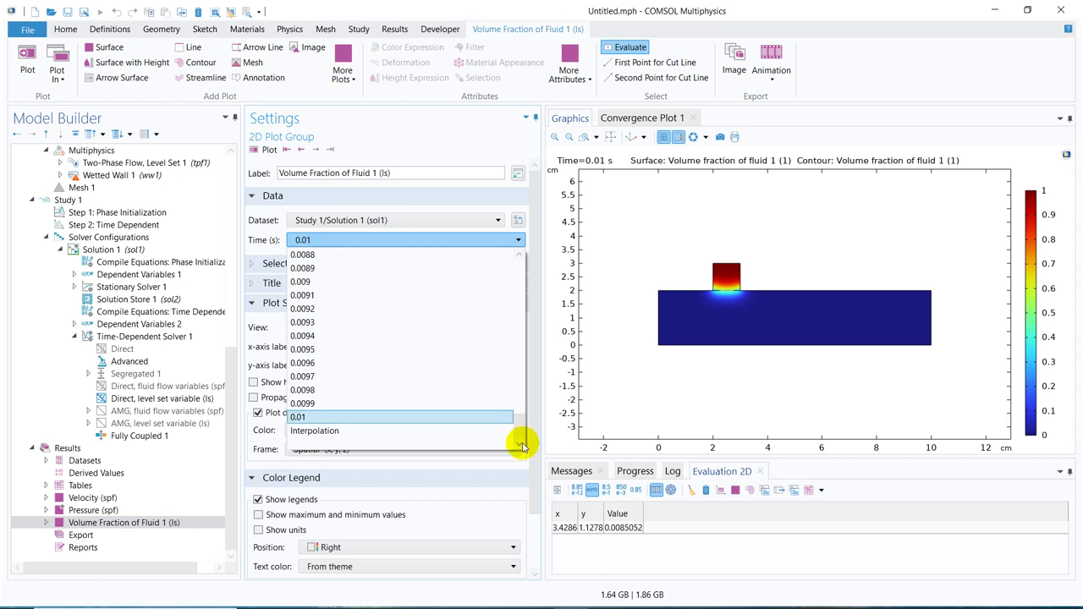
pyautogui.moveTo(522, 433); pyautogui.dragTo(516, 201)
pyautogui.click(322, 268)
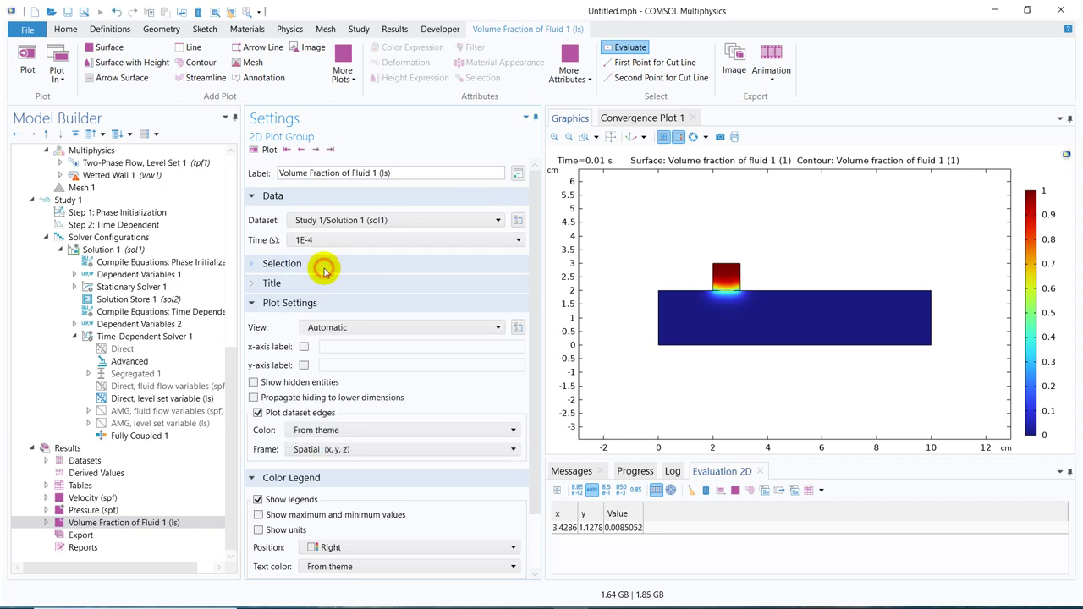
pyautogui.click(262, 150)
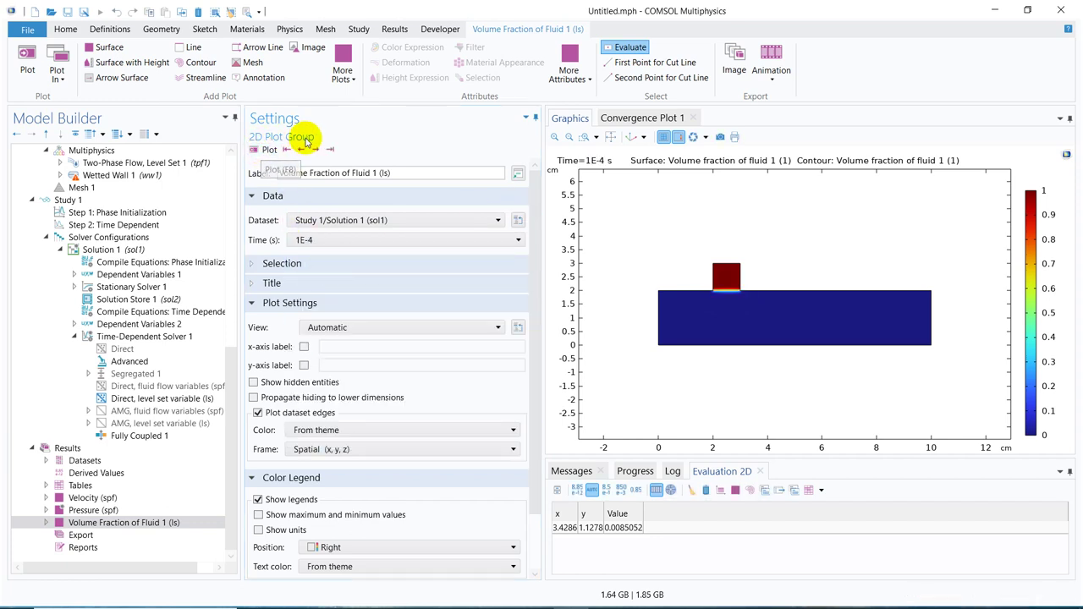
# - Step the volume fraction plot forward through the output times to beyond 0.0035 s, and return to the Velocity (spf) plot
pyautogui.click(315, 150)
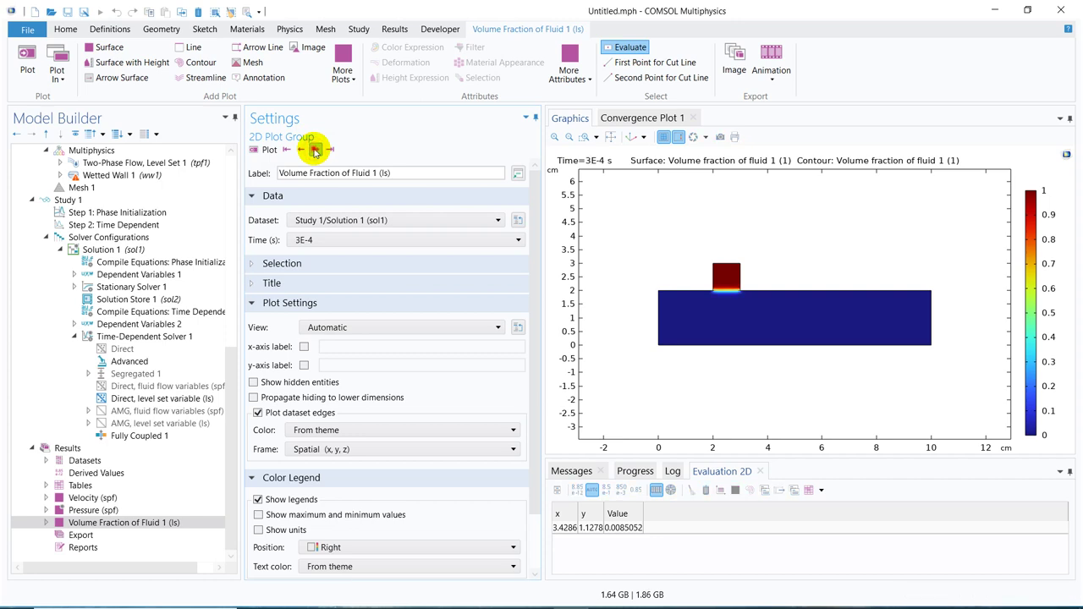
pyautogui.click(315, 150)
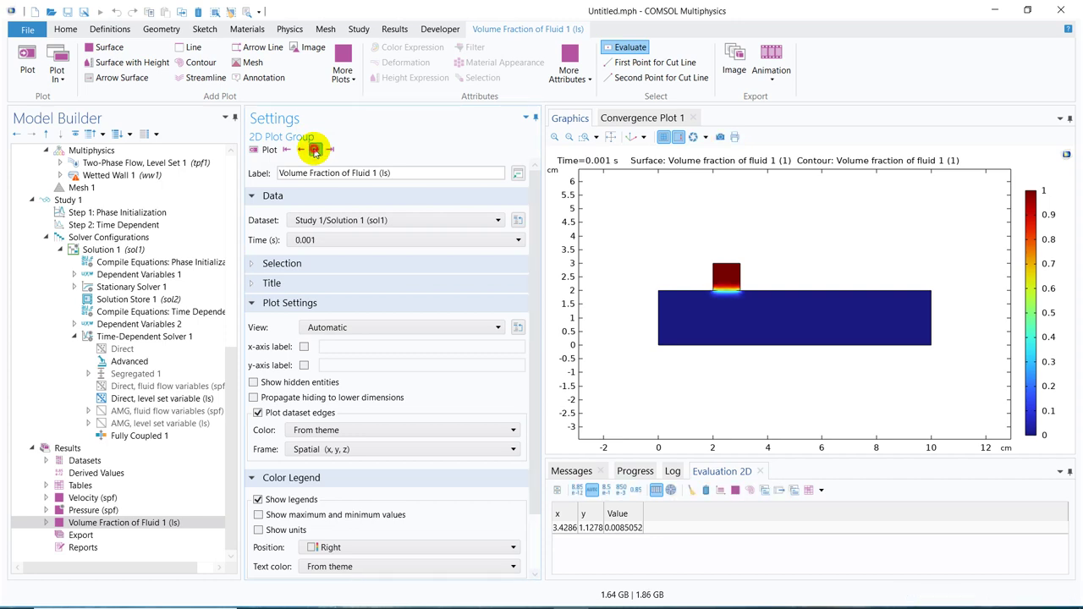
pyautogui.click(315, 150)
pyautogui.click(314, 150)
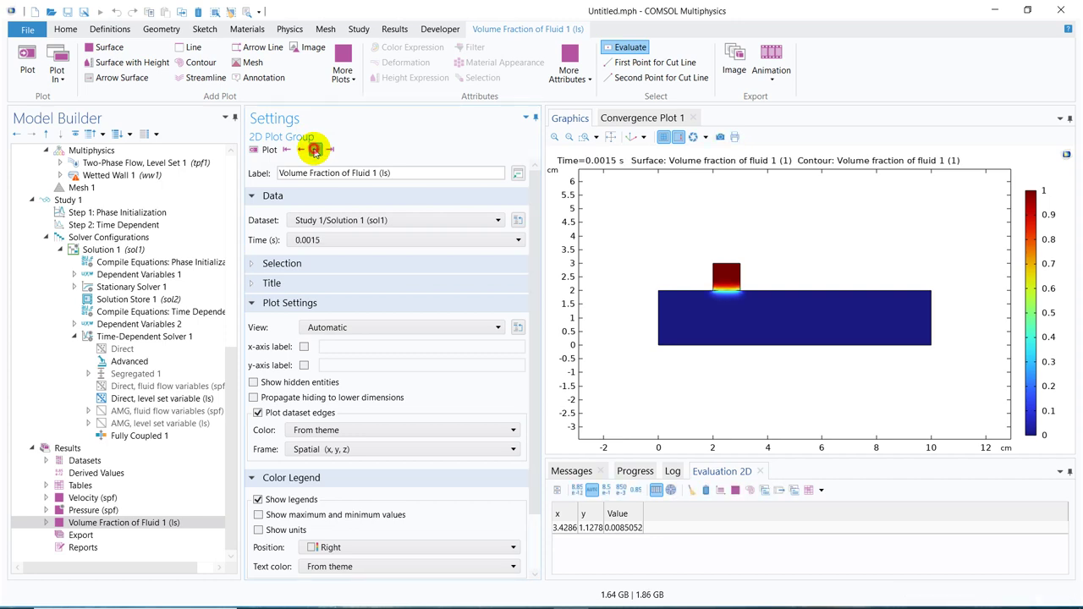
pyautogui.click(315, 150)
pyautogui.click(315, 150)
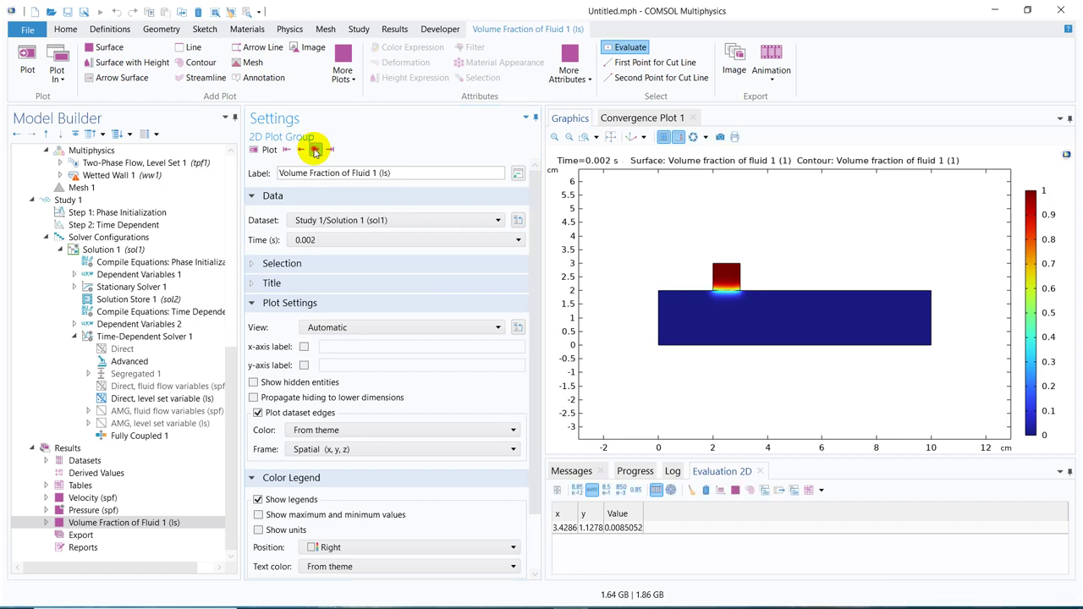
pyautogui.click(315, 150)
pyautogui.click(314, 150)
pyautogui.click(314, 150)
pyautogui.click(315, 150)
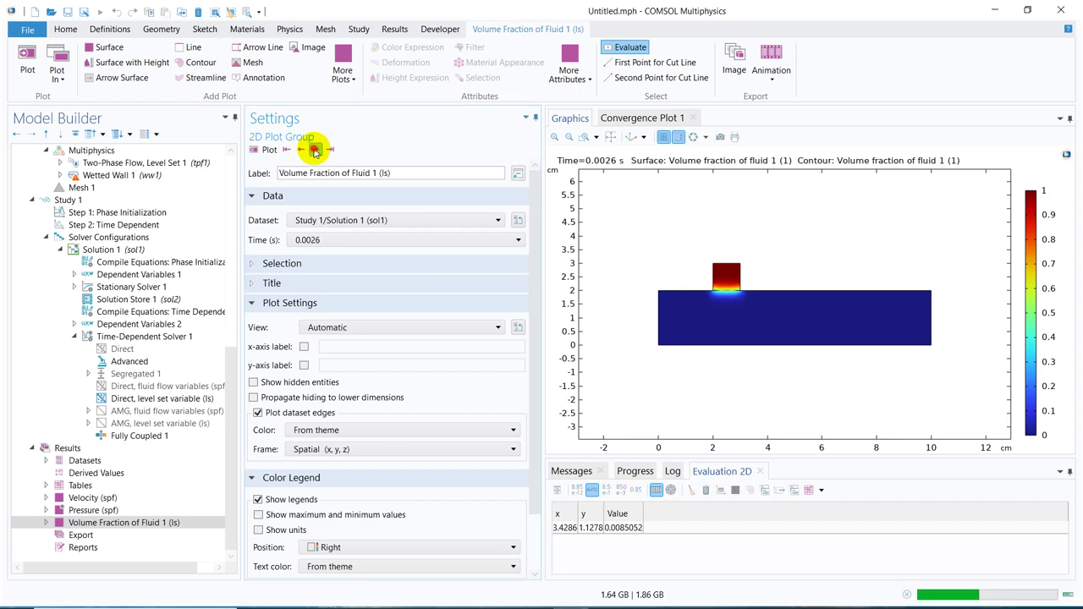
pyautogui.click(315, 149)
pyautogui.click(315, 150)
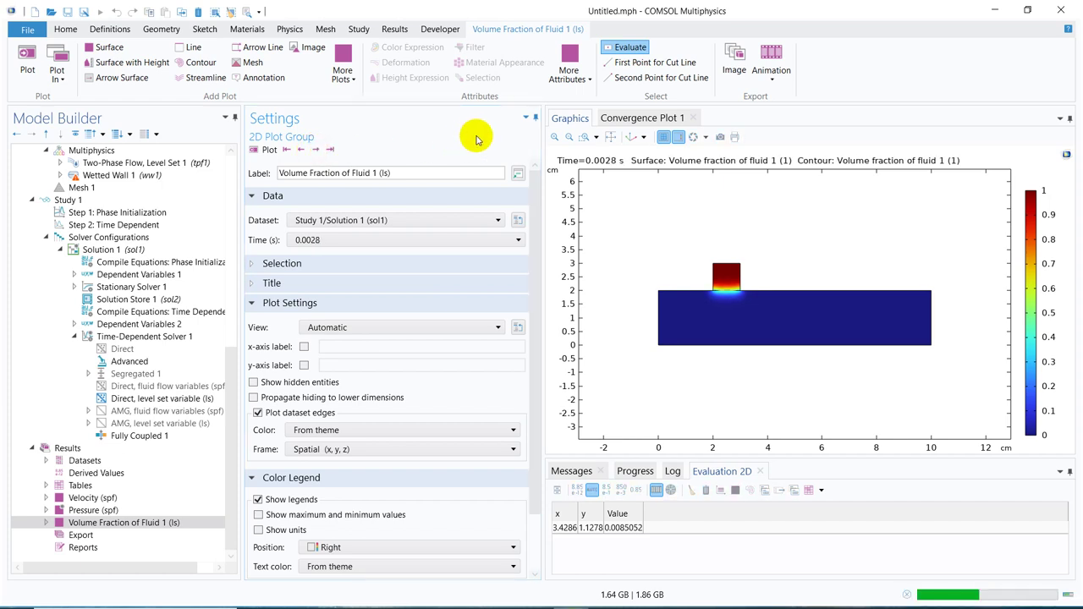
pyautogui.click(315, 150)
pyautogui.click(315, 149)
pyautogui.click(315, 150)
pyautogui.click(315, 150)
pyautogui.click(315, 149)
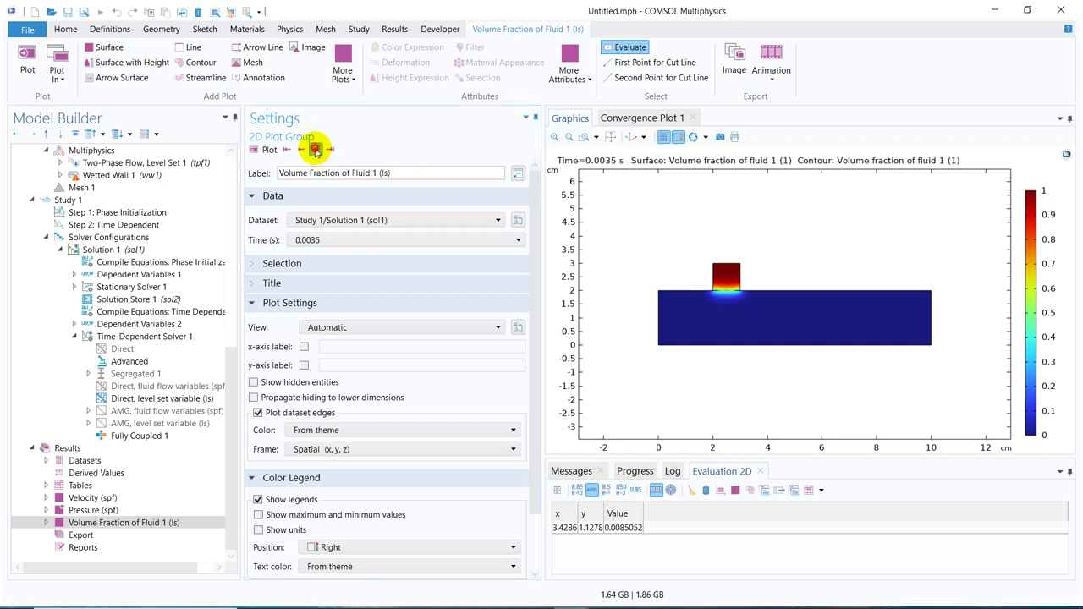
pyautogui.click(314, 150)
pyautogui.click(315, 149)
pyautogui.click(315, 150)
pyautogui.click(315, 150)
pyautogui.click(315, 149)
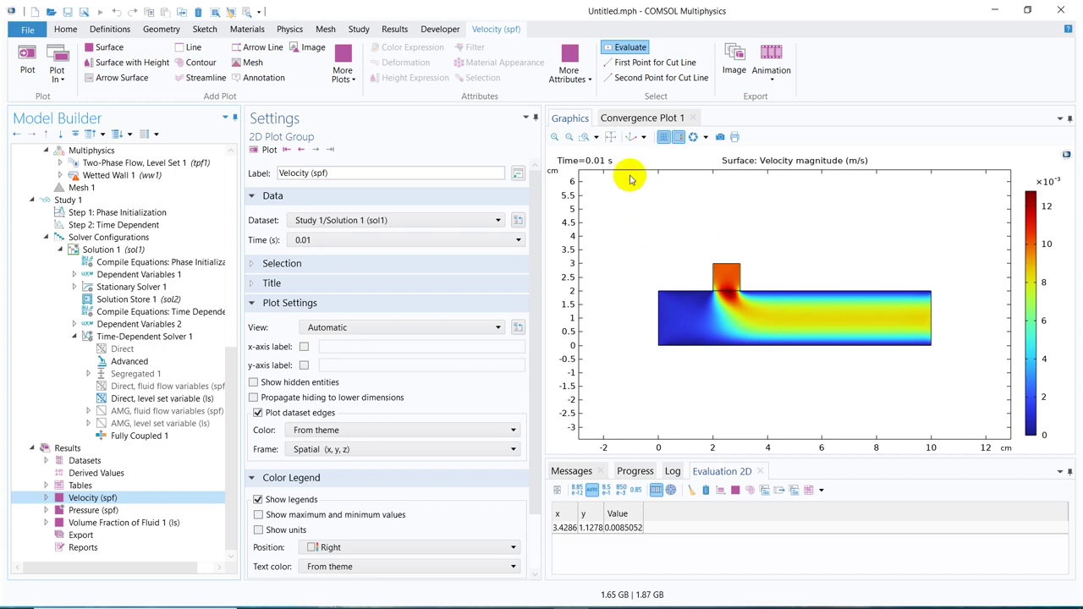
pyautogui.moveTo(628, 7)
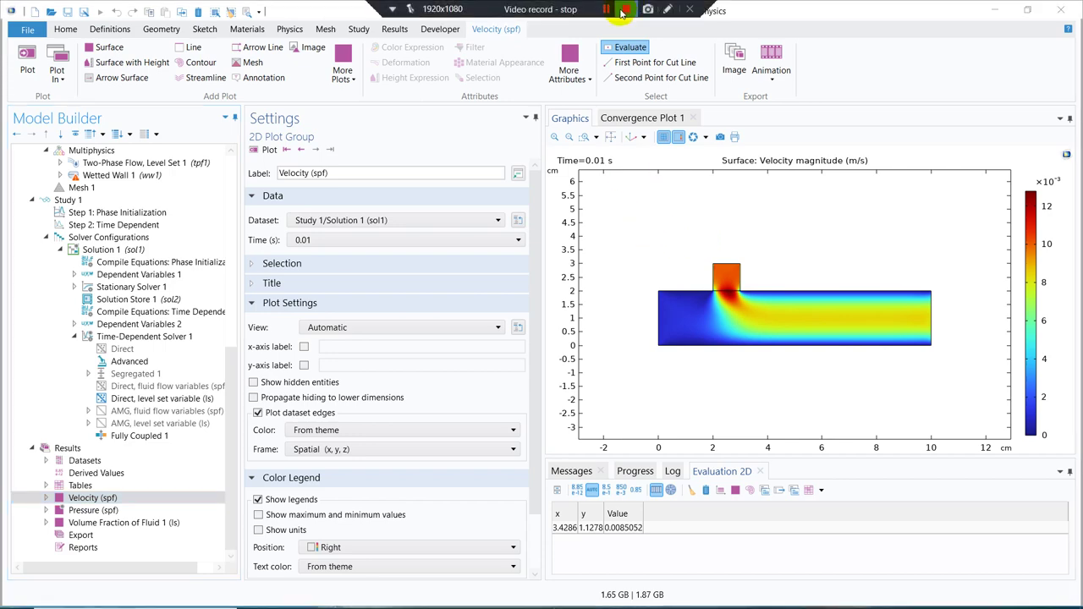